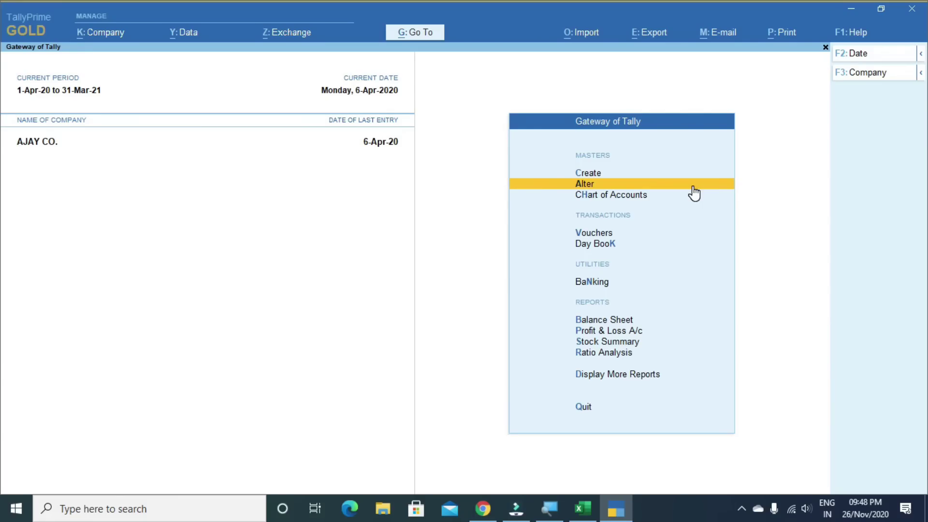
# - View the list of ledgers available for alteration, then return to the Gateway of Tally
pyautogui.click(694, 187)
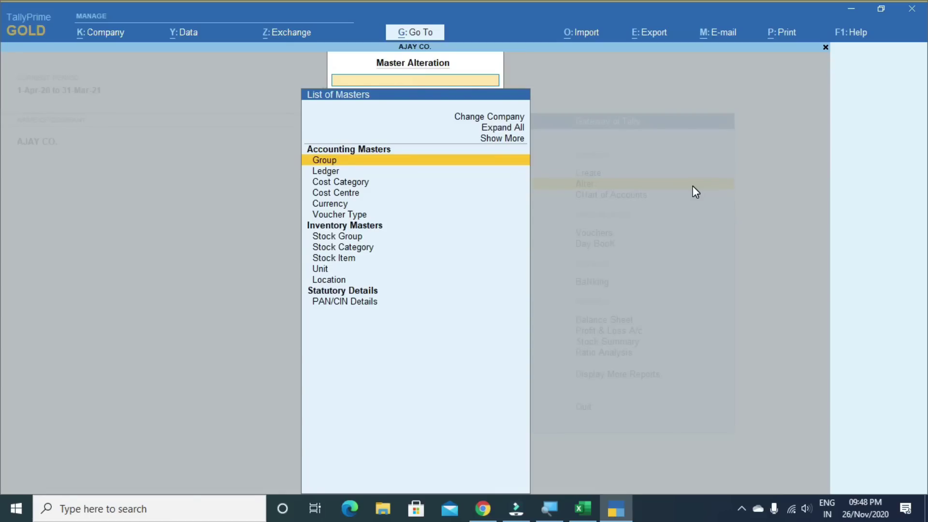
pyautogui.press('Down')
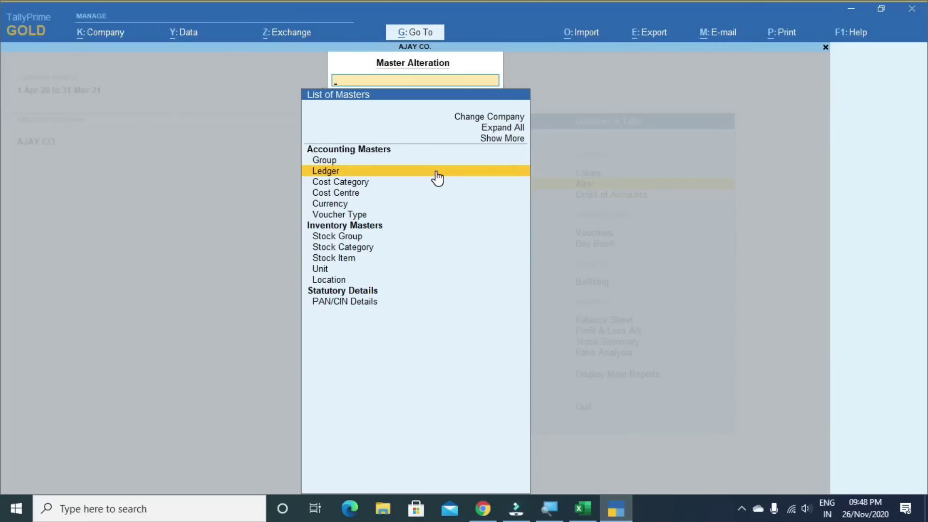
pyautogui.click(437, 171)
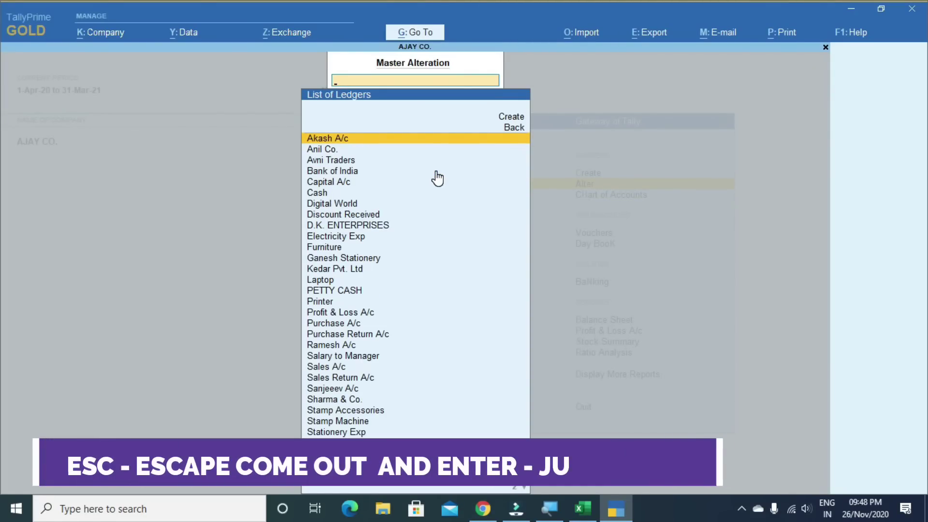
pyautogui.press('Escape')
pyautogui.press('Escape')
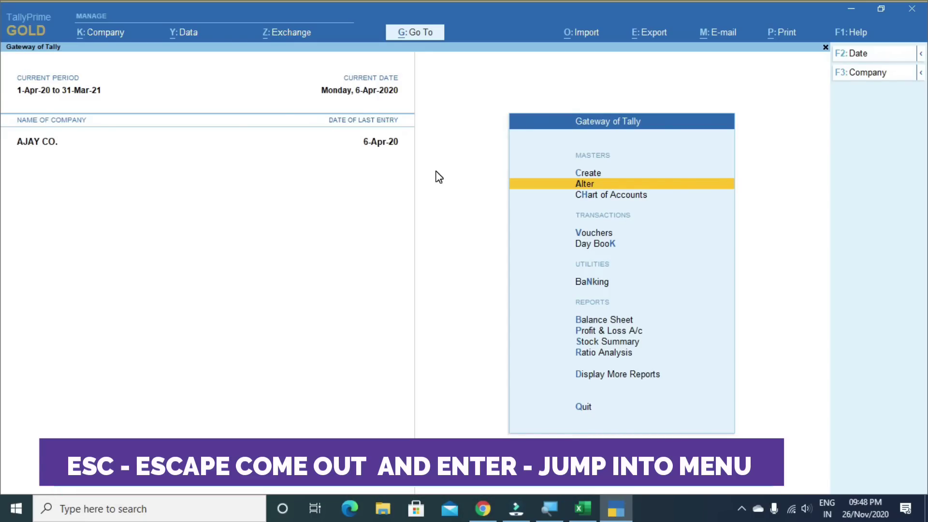
# - Switch to the Excel shortcut list and select the row about deleting a ledger, voucher or company
pyautogui.hotkey('alt', 'Tab')
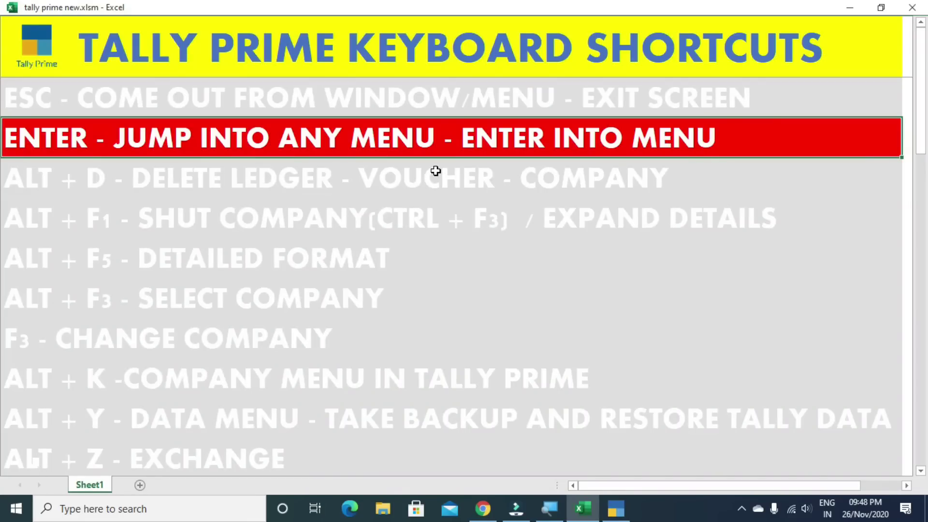
pyautogui.press('Down')
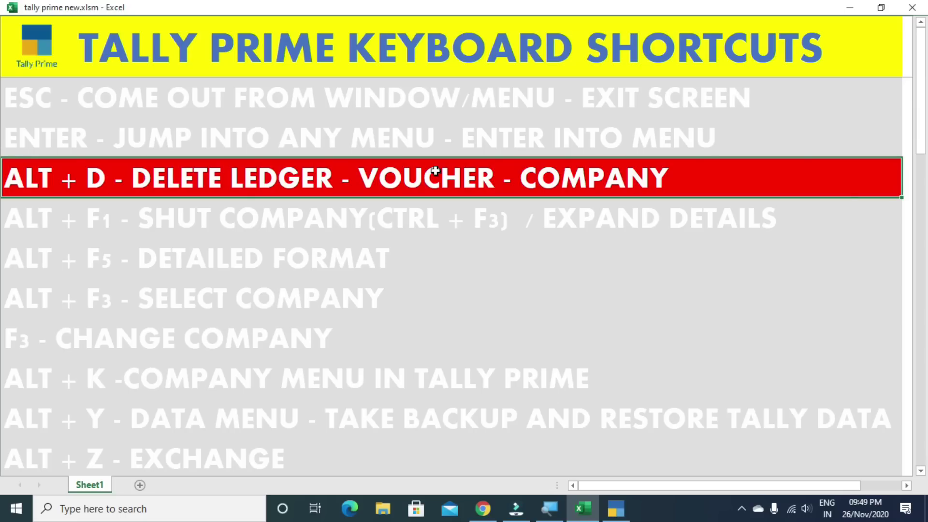
# - Switch to TallyPrime and open the list of ledgers for master alteration
pyautogui.hotkey('alt', 'Tab')
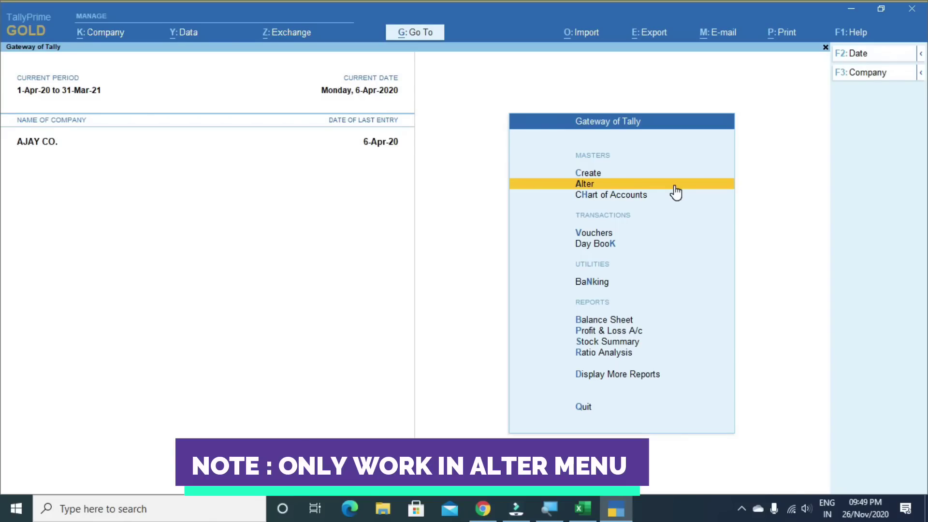
pyautogui.click(675, 193)
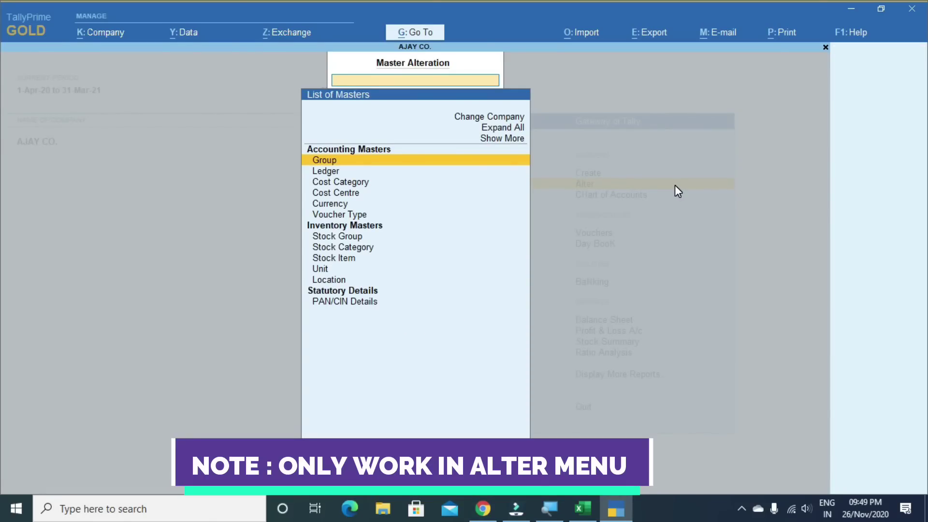
pyautogui.press('Down')
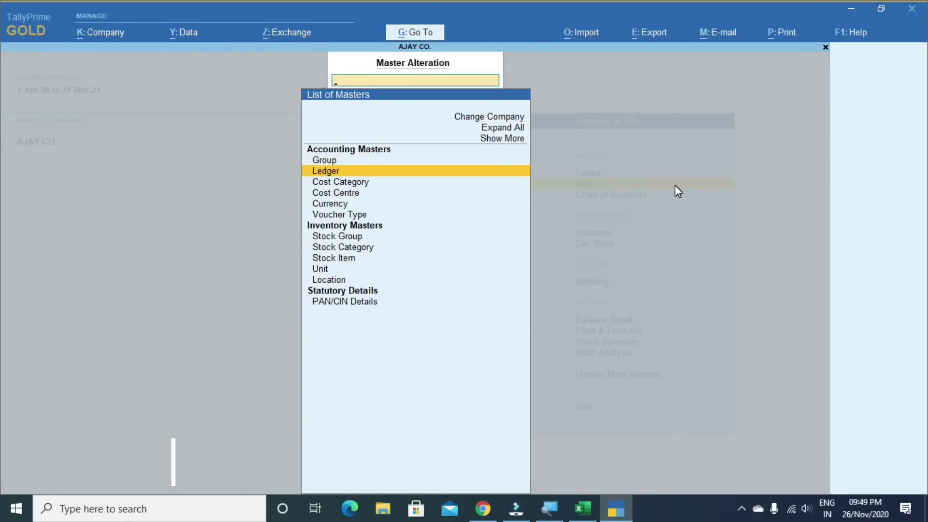
pyautogui.press('Up')
pyautogui.press('Down')
pyautogui.press('Down')
pyautogui.press('Down')
pyautogui.press('Down')
pyautogui.press('Down')
pyautogui.press('Down')
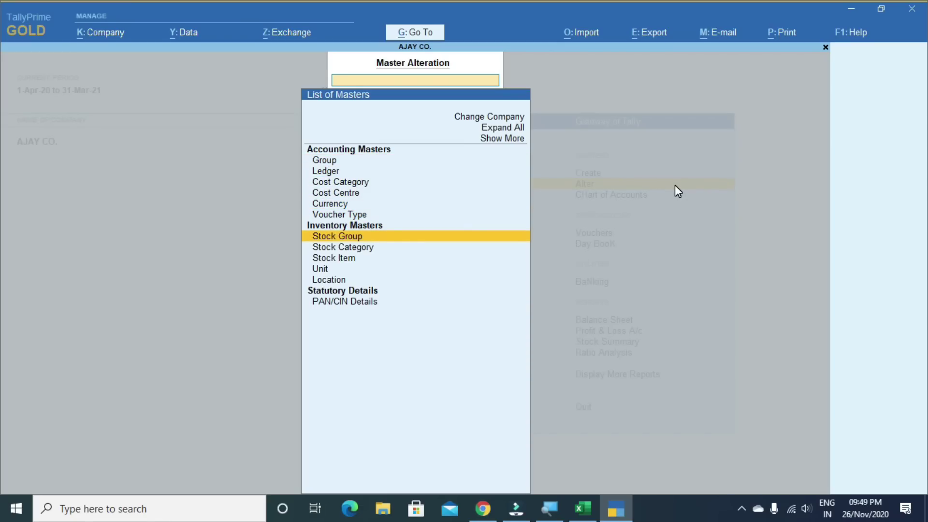
pyautogui.press('Up')
pyautogui.press('Up')
pyautogui.press('Up')
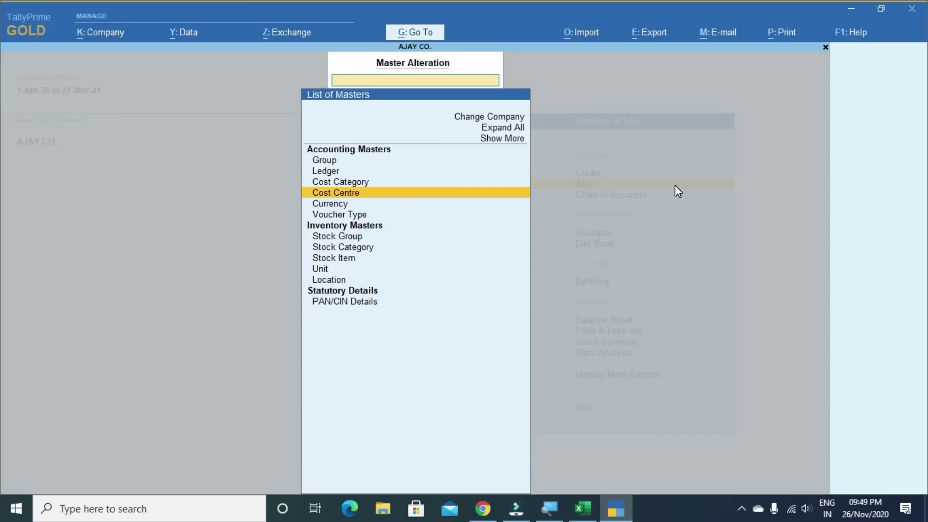
pyautogui.press('Up')
pyautogui.press('Up')
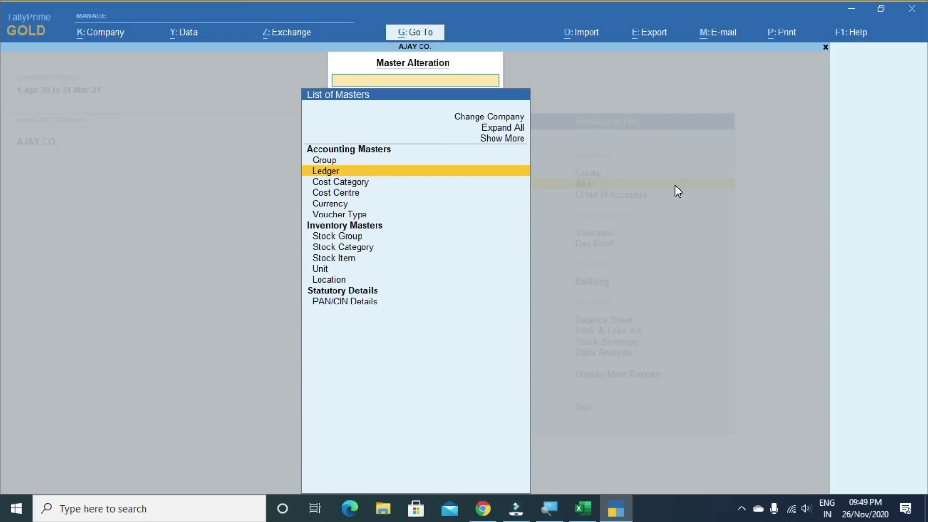
pyautogui.press('Return')
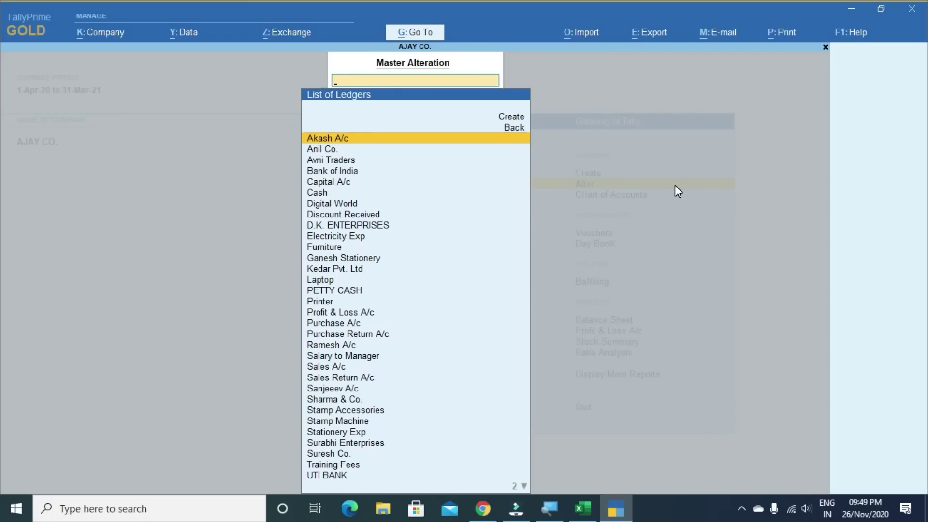
# - Open the Anil Co. ledger for alteration, then leave it without saving and return to the Gateway of Tally
pyautogui.press('Down')
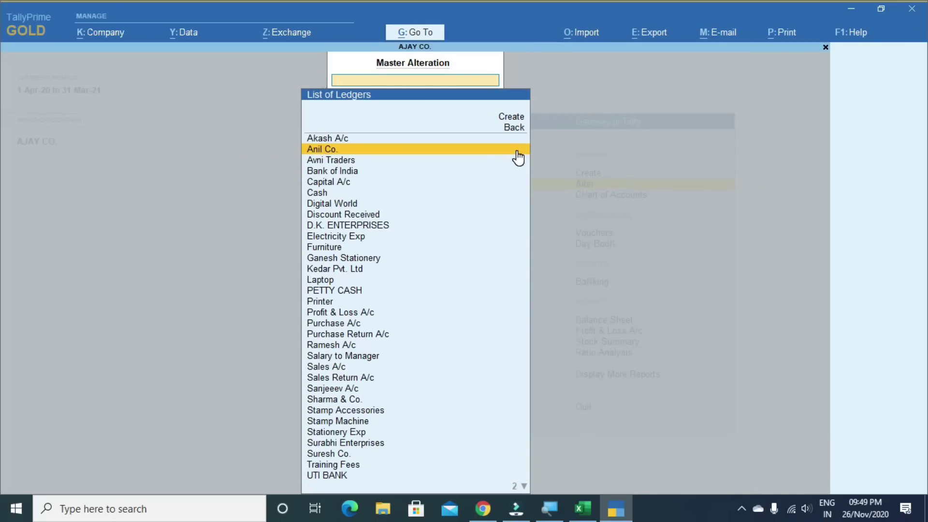
pyautogui.click(517, 153)
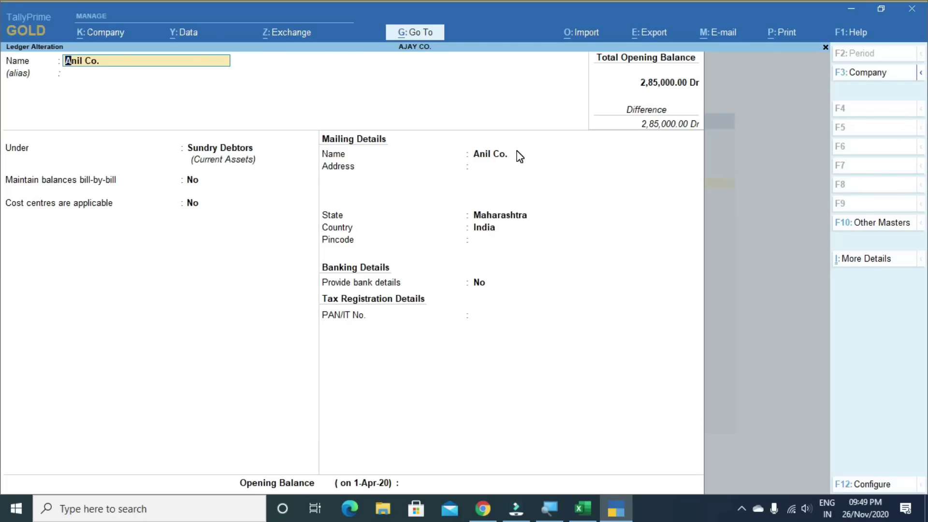
pyautogui.press('alt')
pyautogui.press('Escape')
pyautogui.press('Escape')
pyautogui.press('y')
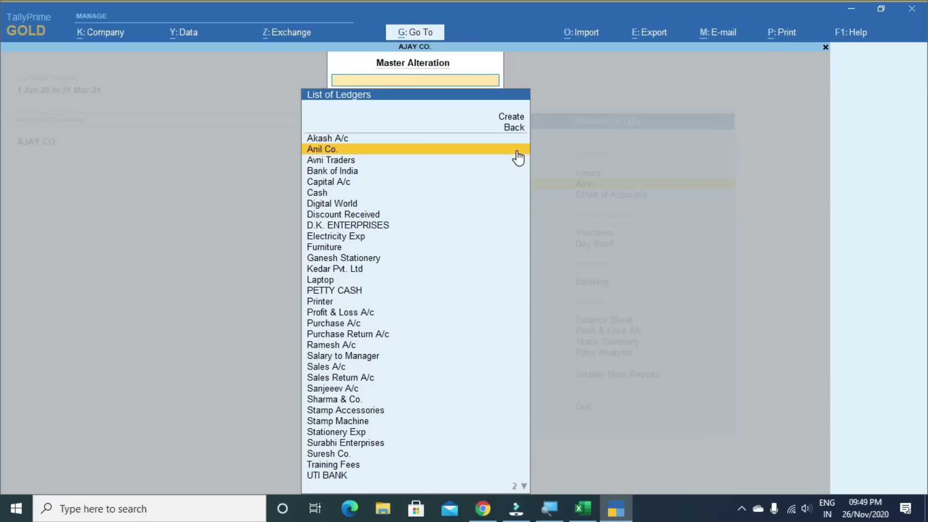
pyautogui.press('Escape')
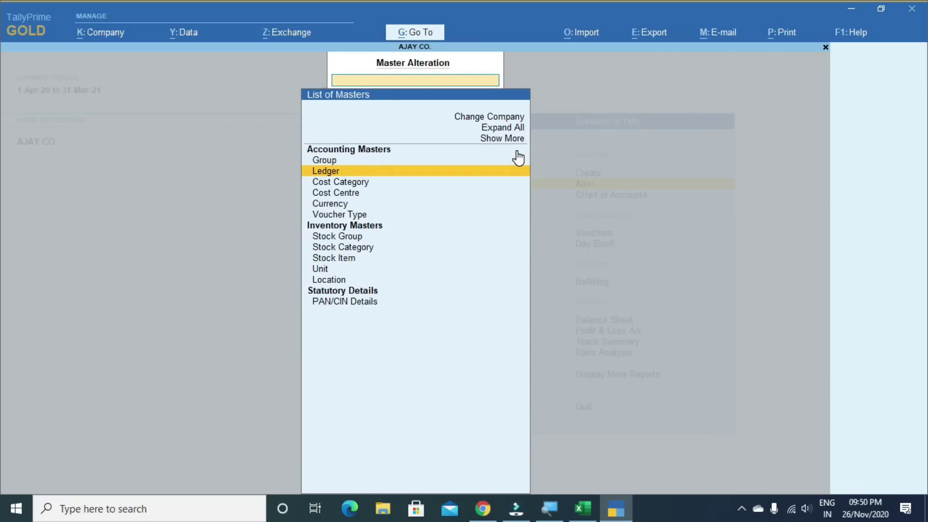
pyautogui.press('Escape')
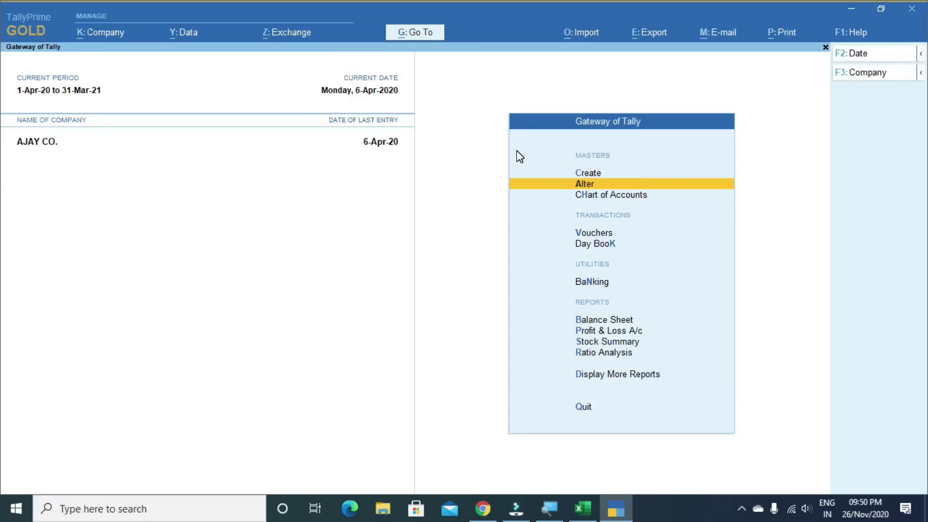
# - Start creating a new ledger named "Learn More Pro", leaving its alias blank
pyautogui.press('Up')
pyautogui.press('Return')
pyautogui.press('Down')
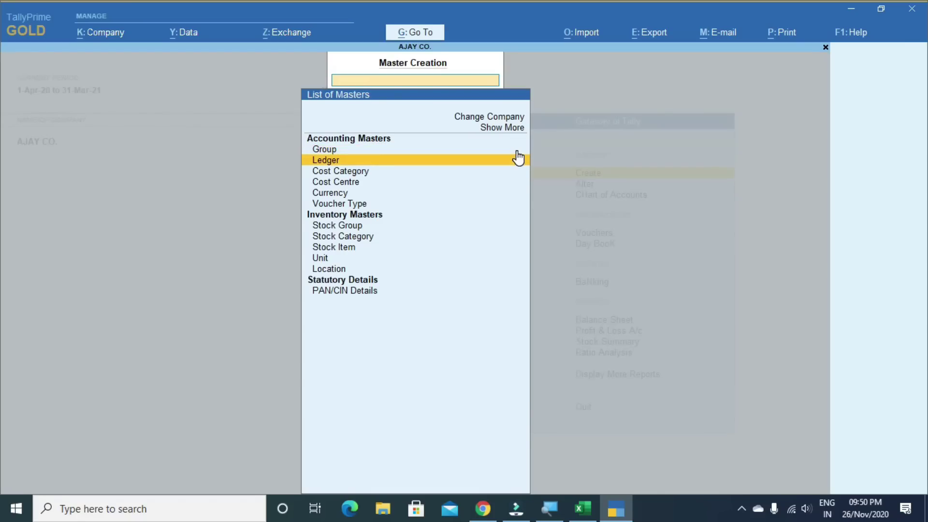
pyautogui.press('Return')
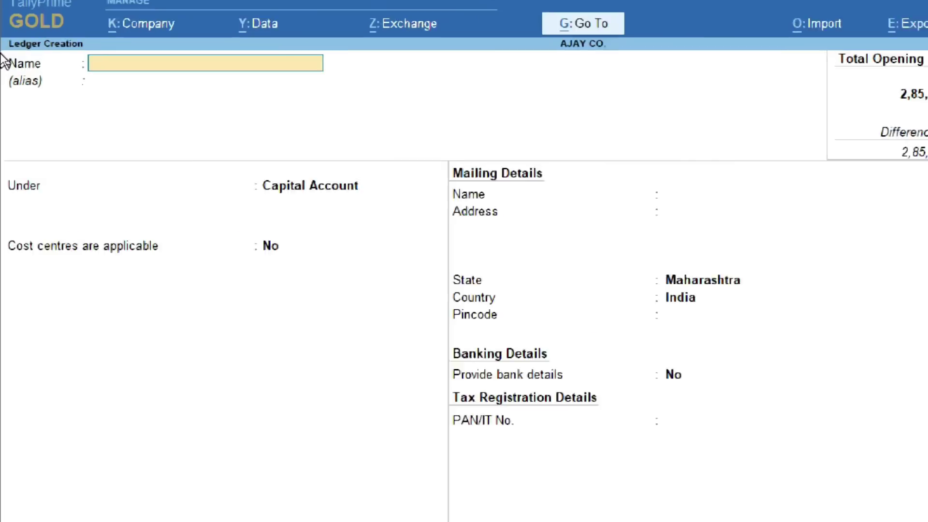
pyautogui.write('Learn')
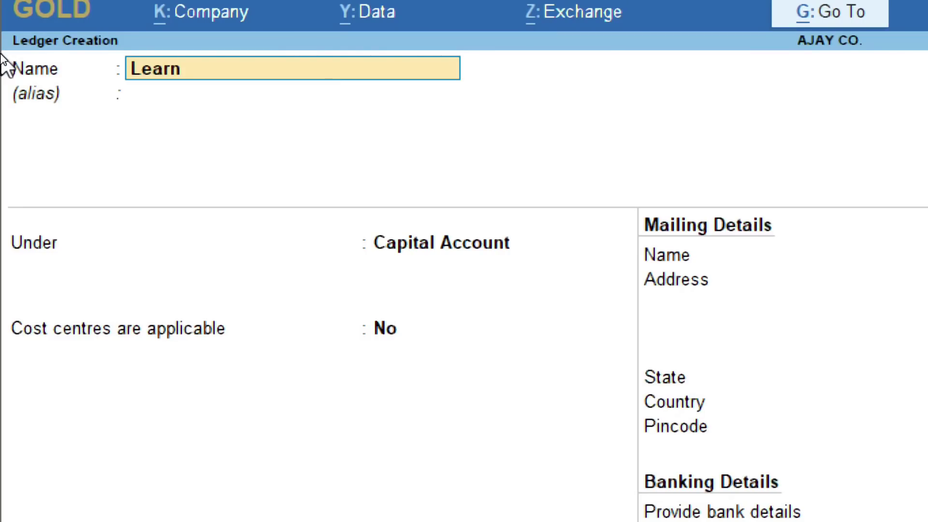
pyautogui.write(' More Pro')
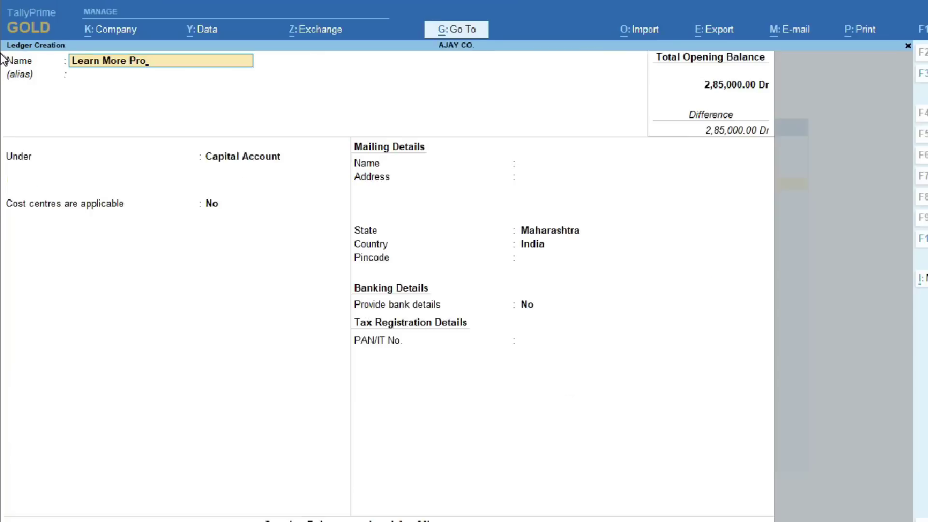
pyautogui.press('Return')
pyautogui.press('Return')
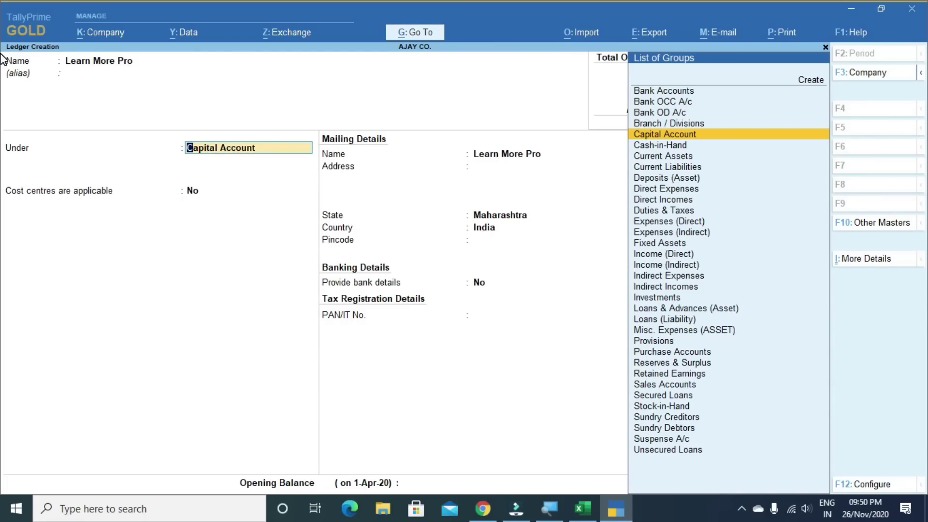
# - Place the new ledger under Sundry Debtors, save it, and leave ledger creation for the Gateway of Tally
pyautogui.write('Sund')
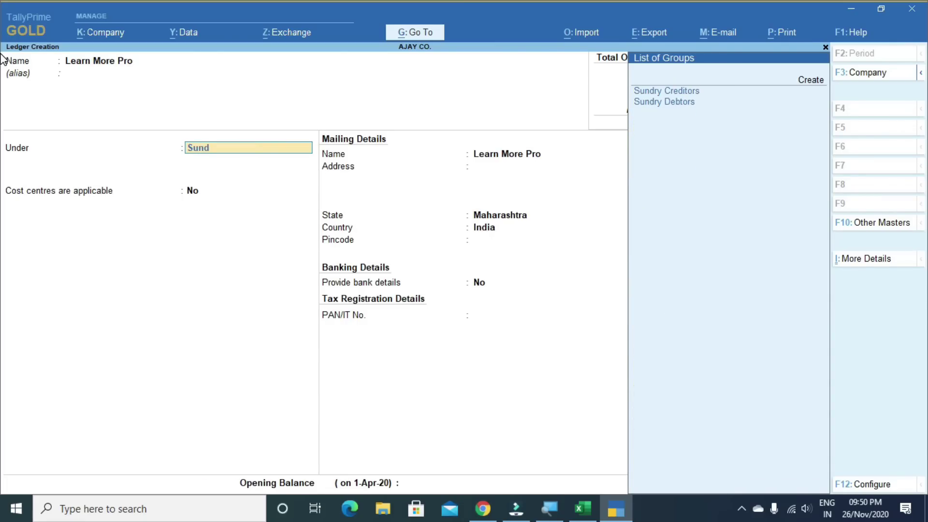
pyautogui.press('Down')
pyautogui.press('Return')
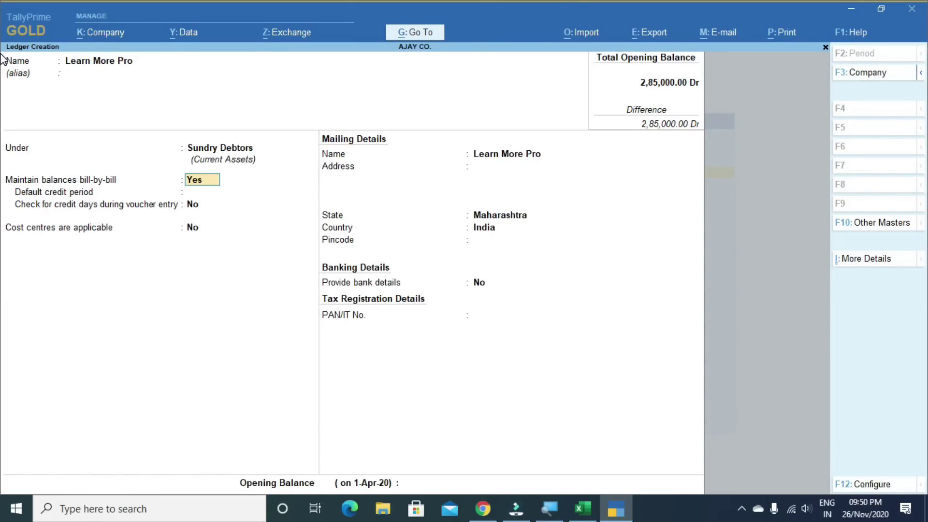
pyautogui.press('ctrl')
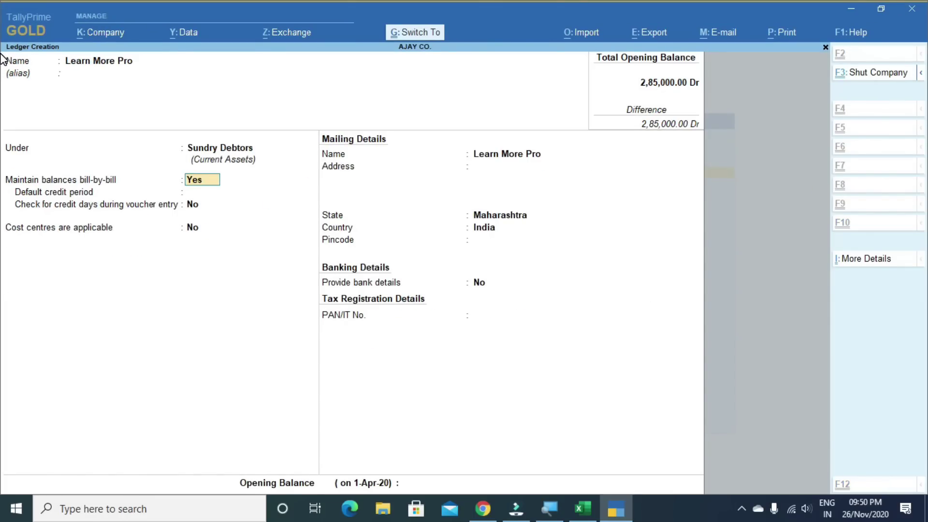
pyautogui.hotkey('ctrl', 'a')
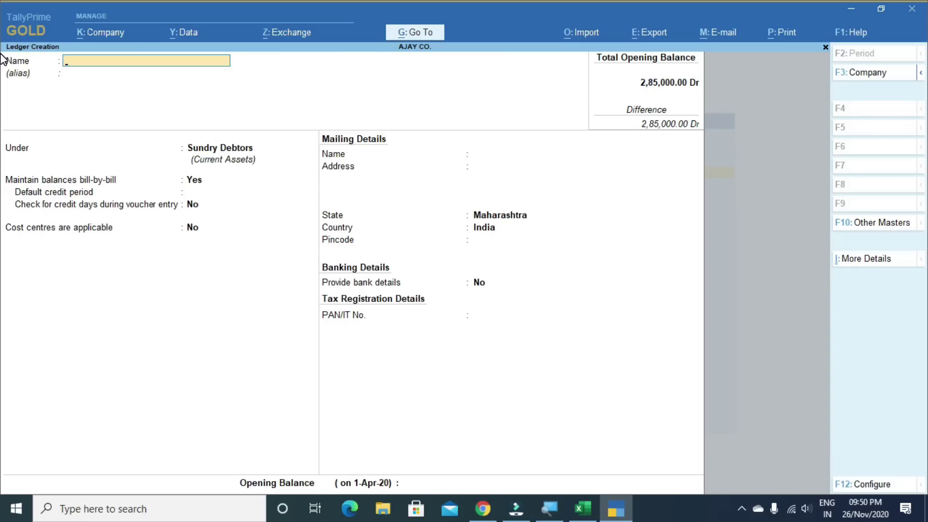
pyautogui.press('Escape')
pyautogui.press('y')
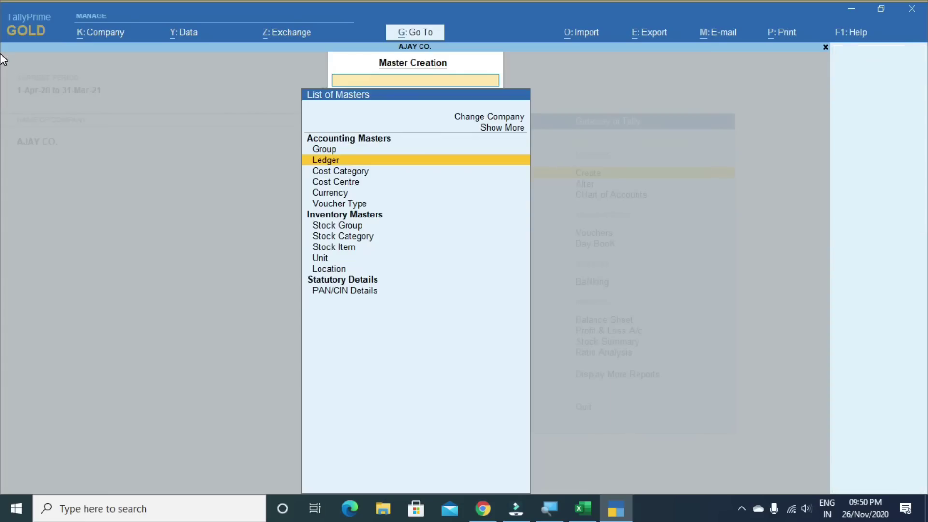
pyautogui.press('Escape')
# - Open the Learn More Pro ledger for alteration
pyautogui.press('Down')
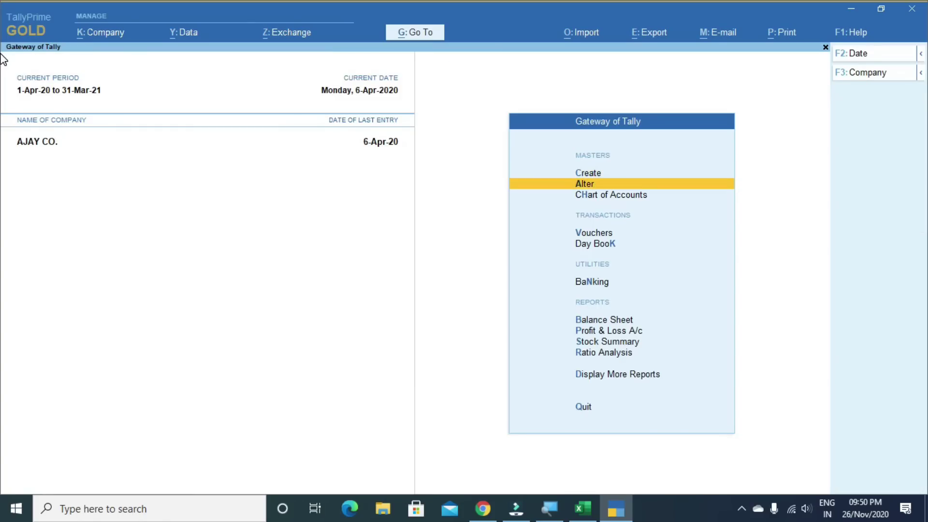
pyautogui.press('Return')
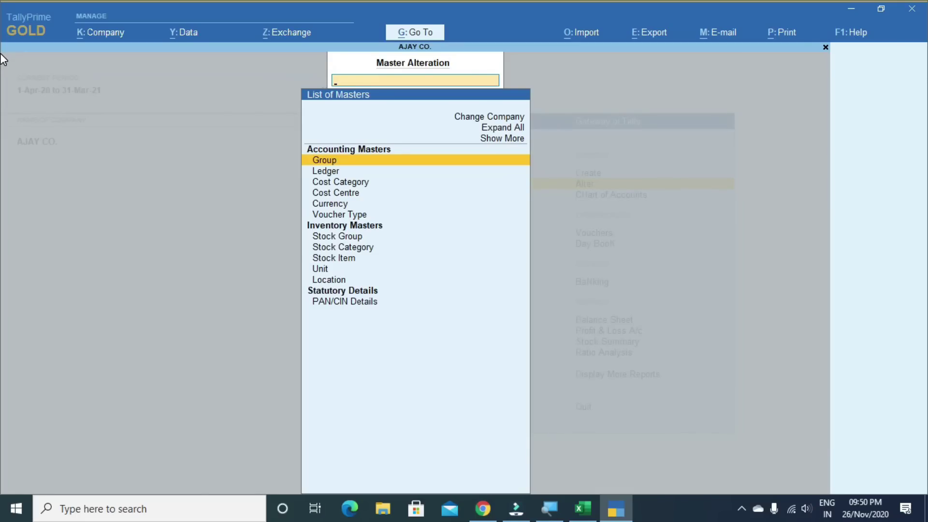
pyautogui.press('Down')
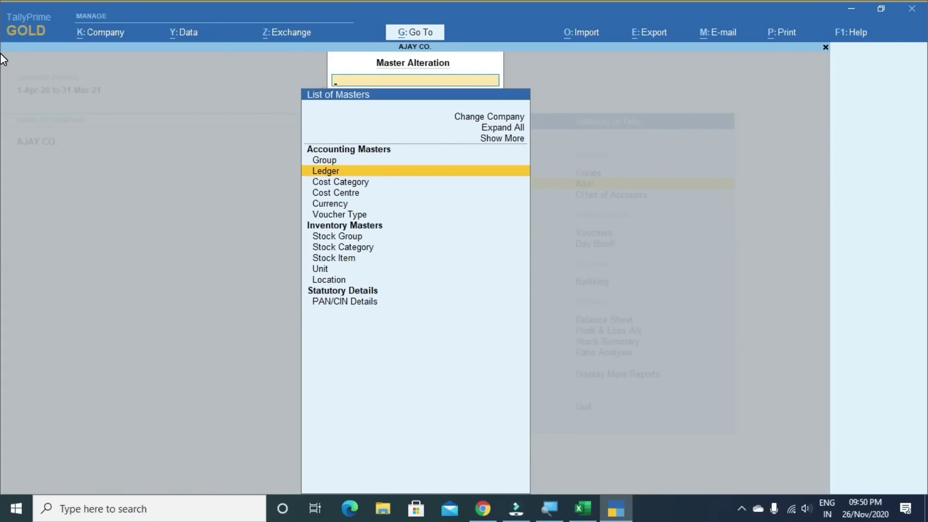
pyautogui.press('Return')
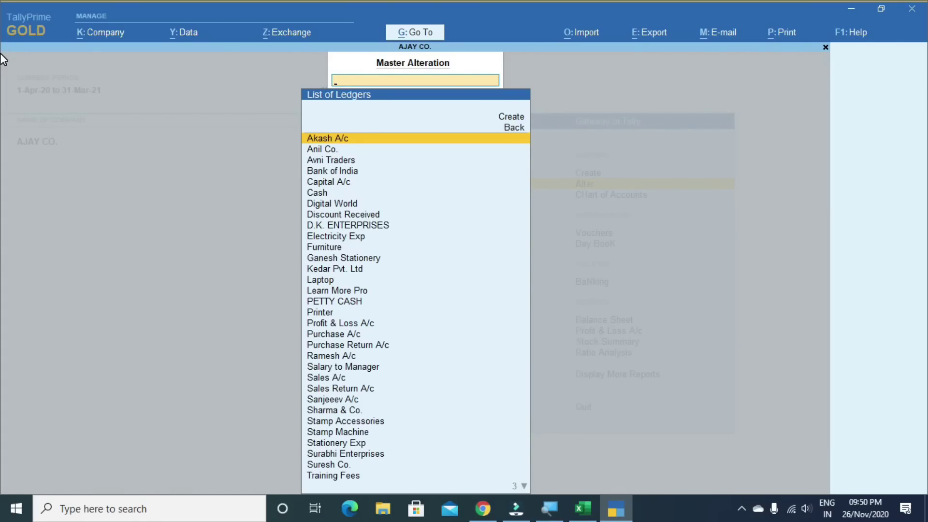
pyautogui.write('L')
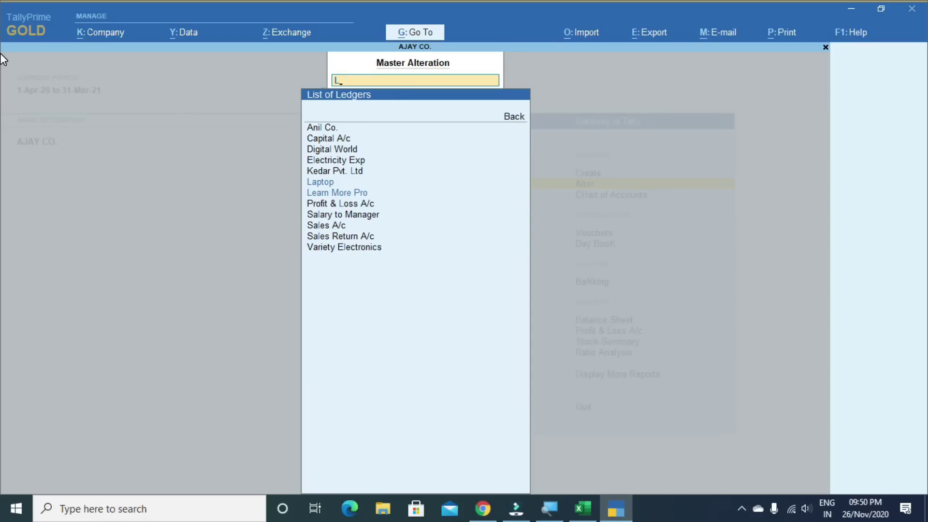
pyautogui.write('e')
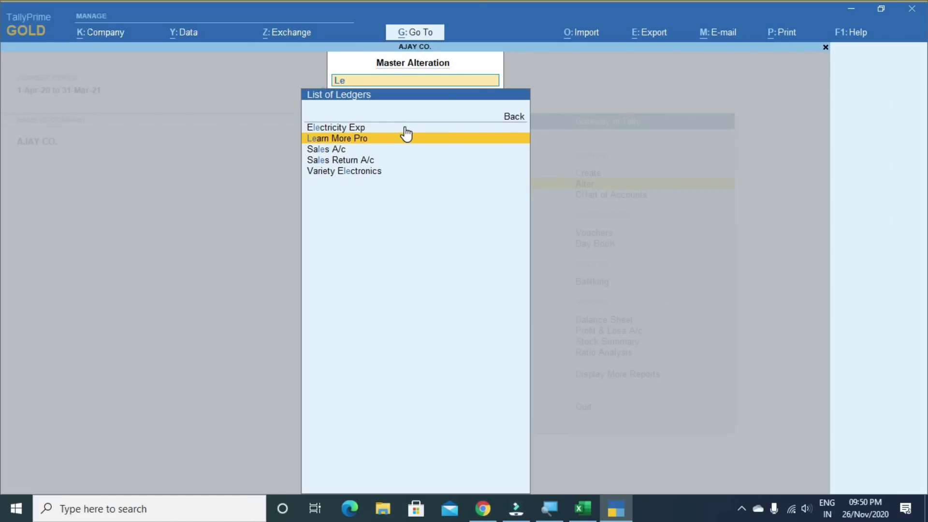
pyautogui.press('Return')
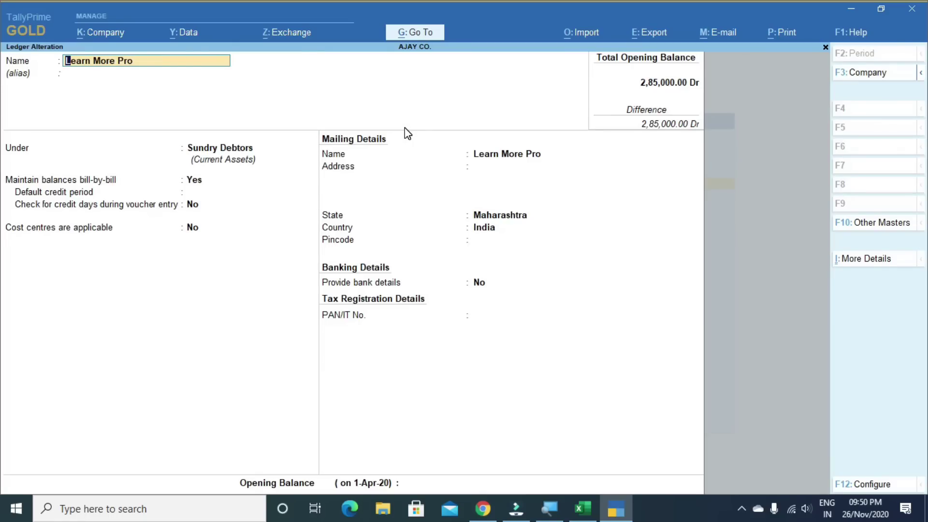
# - Delete the Learn More Pro ledger, check the ledger list for alteration, and return to the Gateway of Tally
pyautogui.hotkey('alt', 'd')
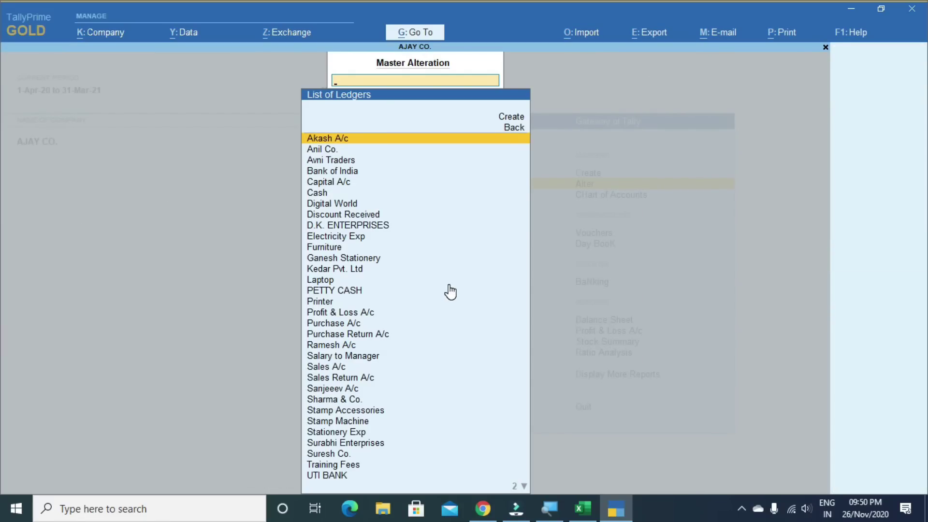
pyautogui.write('Le')
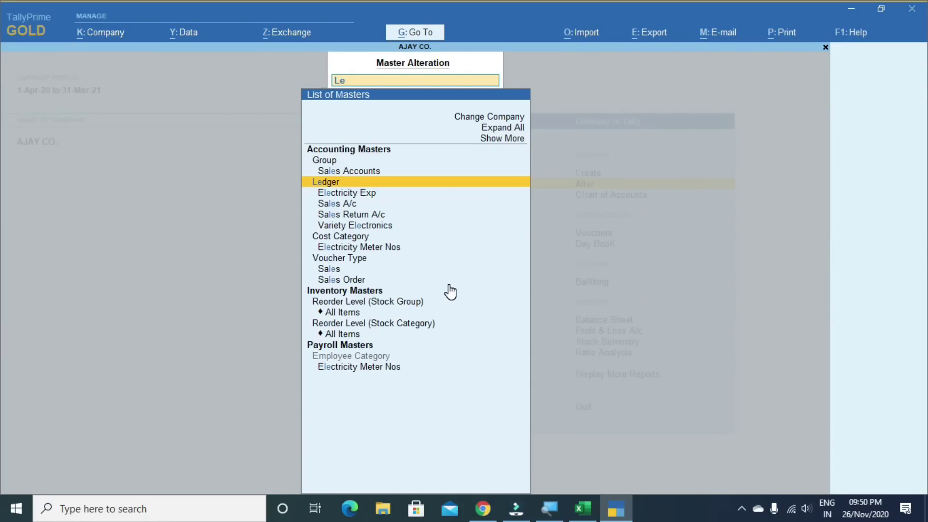
pyautogui.press('BackSpace')
pyautogui.press('BackSpace')
pyautogui.press('Escape')
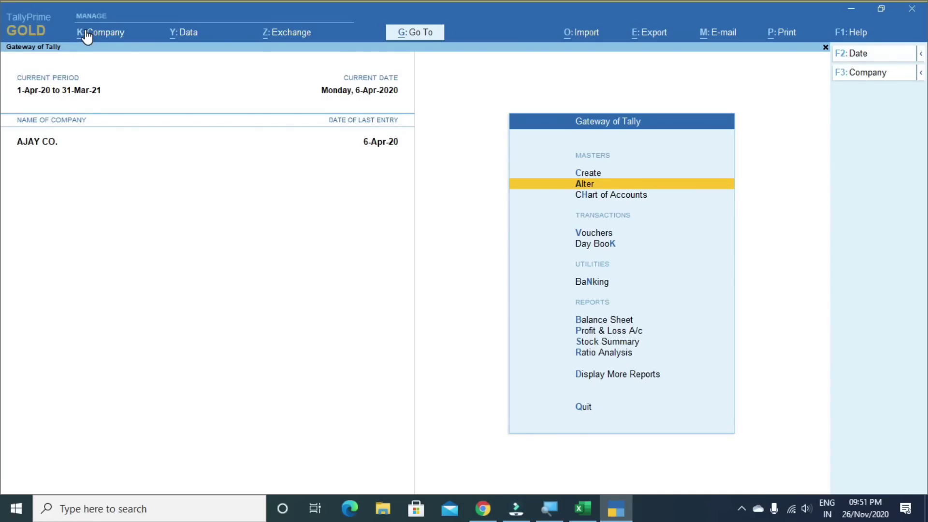
# - Open the AJAY CO. company for alteration, request its deletion, and quit without deleting or saving anything
pyautogui.click(87, 36)
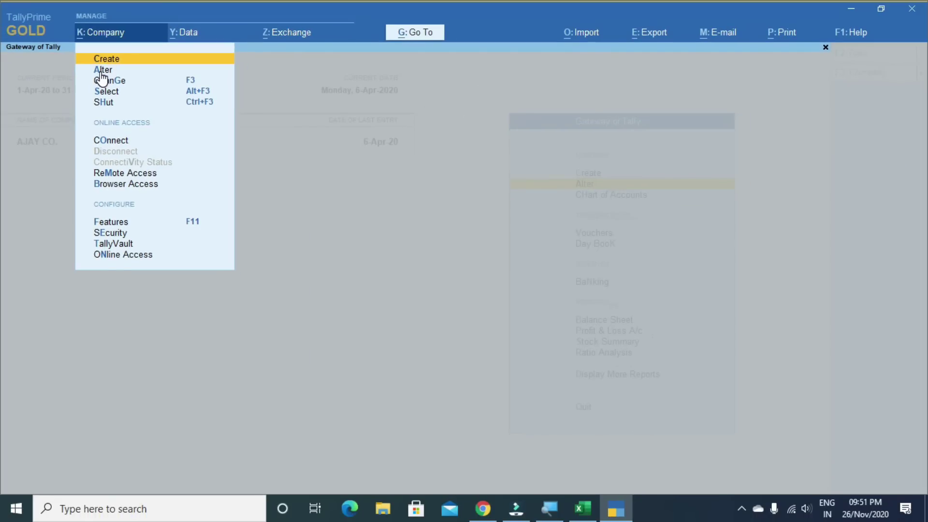
pyautogui.press('Down')
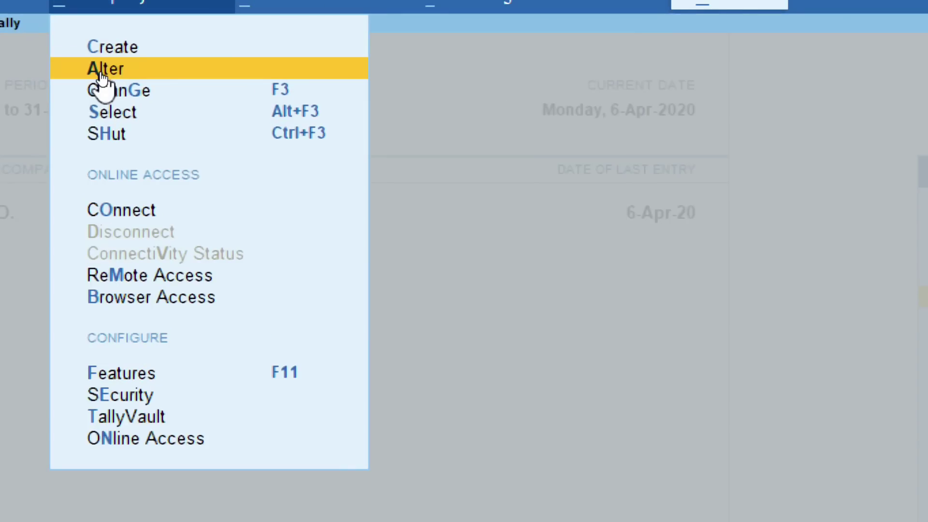
pyautogui.click(102, 70)
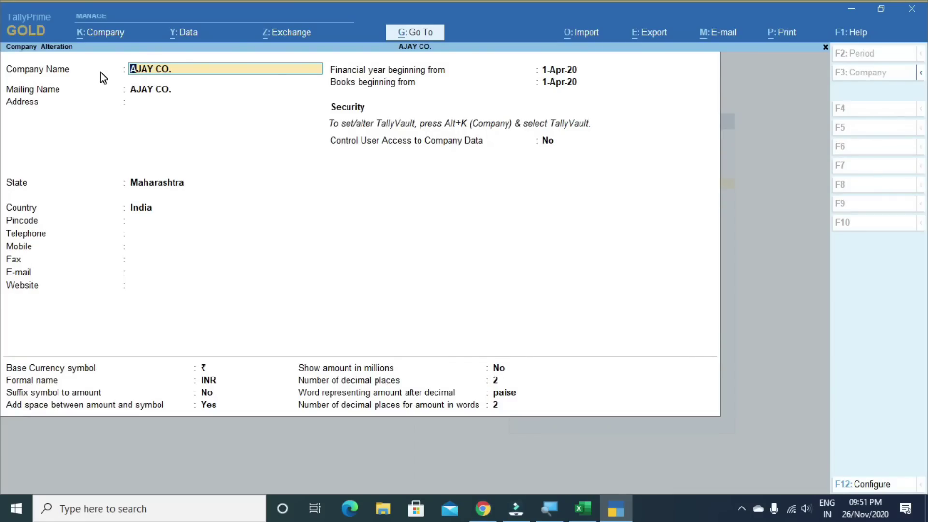
pyautogui.hotkey('alt', 'd')
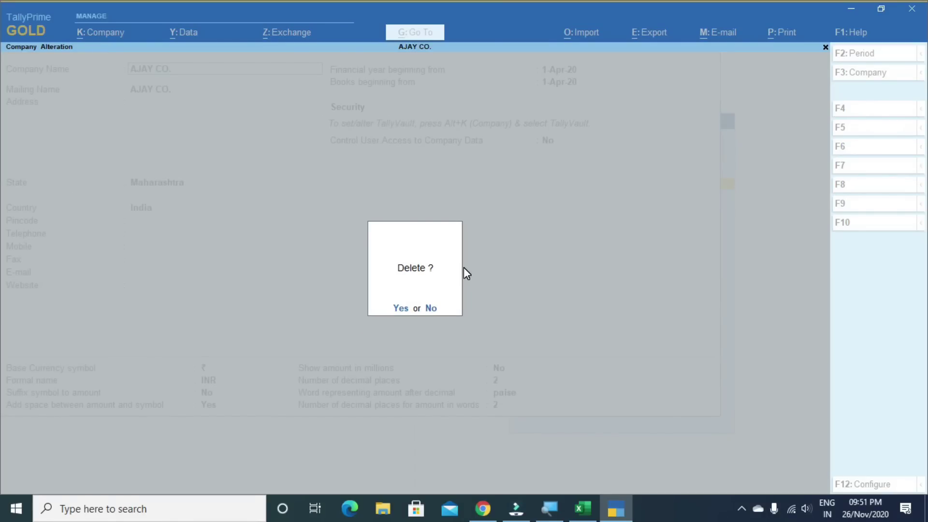
pyautogui.press('y')
pyautogui.press('Escape')
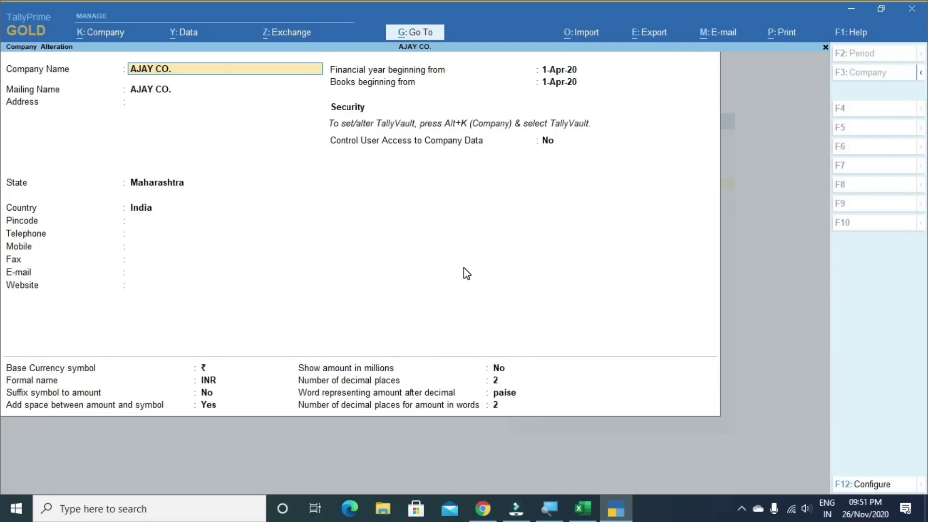
pyautogui.press('BackSpace')
pyautogui.press('Escape')
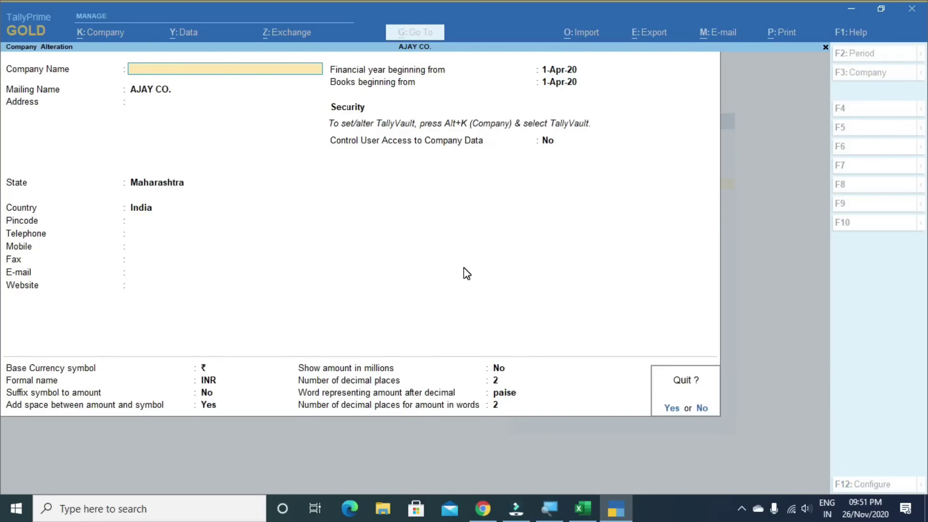
pyautogui.press('y')
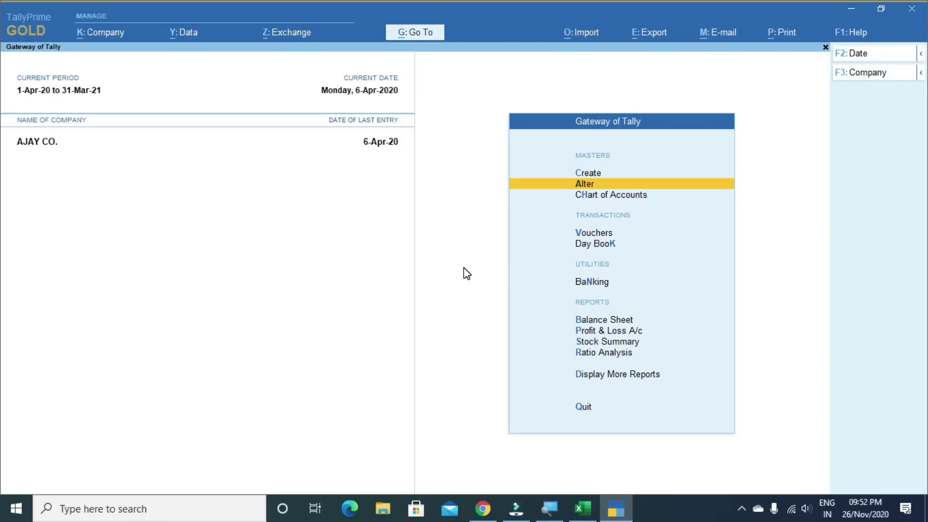
# - Switch to the Excel shortcut list, select the Shut Company / Expand Details entry, and return to TallyPrime
pyautogui.hotkey('alt', 'Tab')
pyautogui.press('Down')
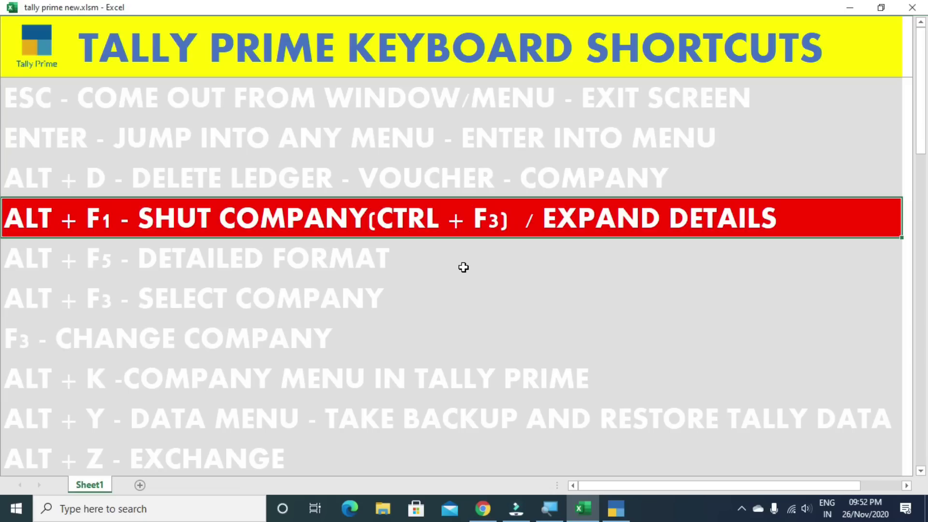
pyautogui.hotkey('alt', 'Tab')
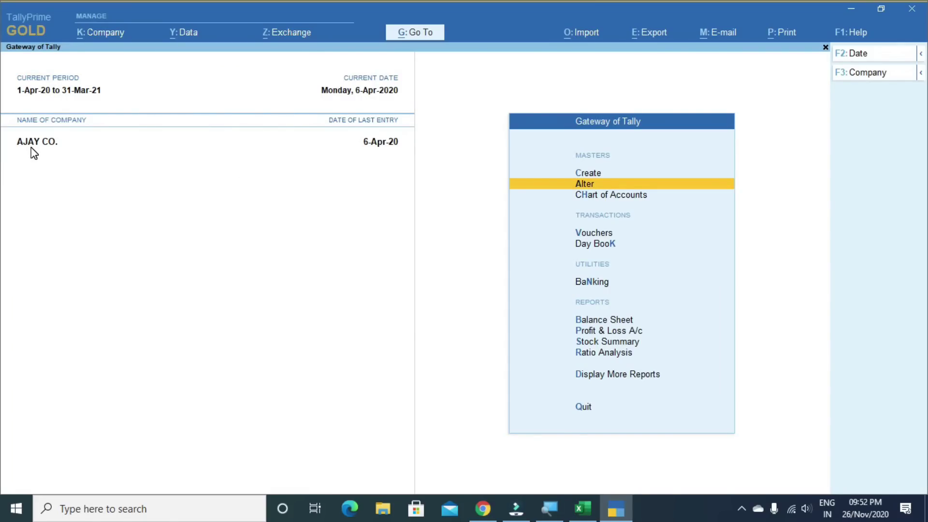
# - Bring up the Shut Company list for AJAY CO. and leave it without shutting the company
pyautogui.hotkey('alt', 'F1')
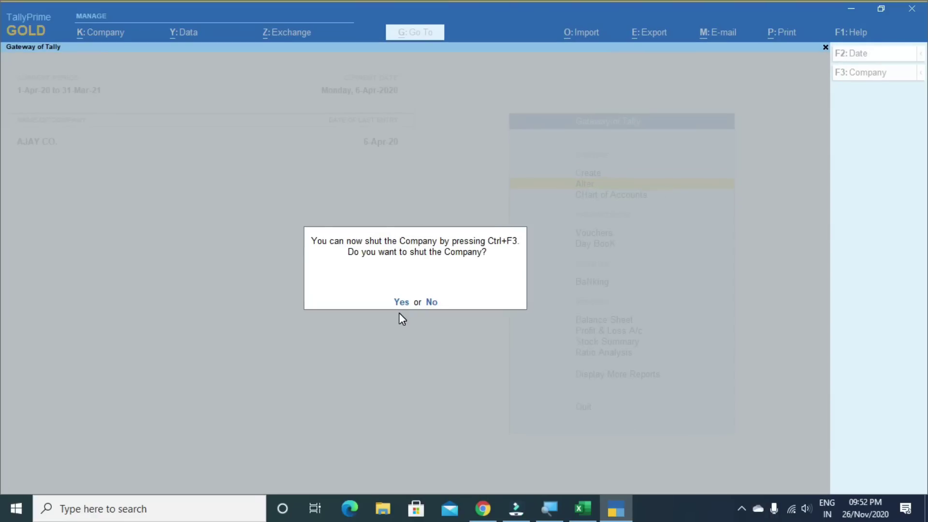
pyautogui.press('y')
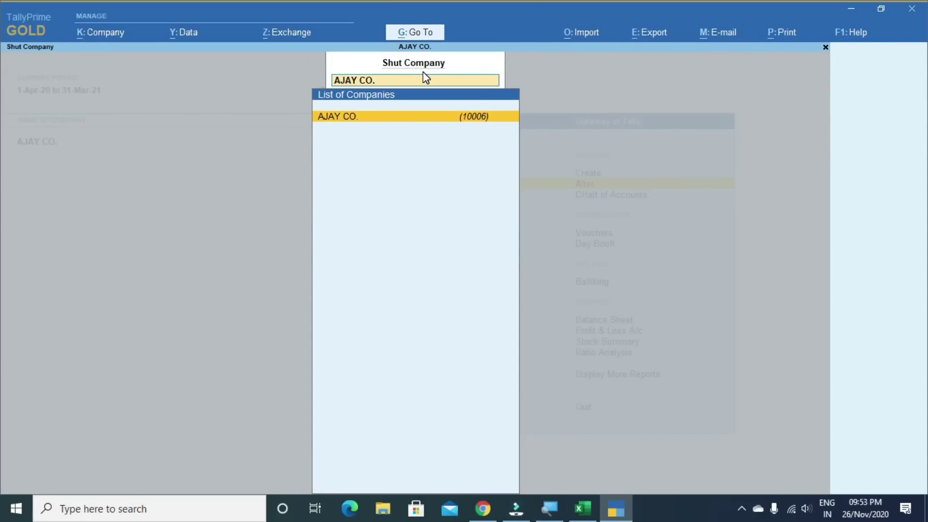
pyautogui.press('BackSpace')
pyautogui.press('Escape')
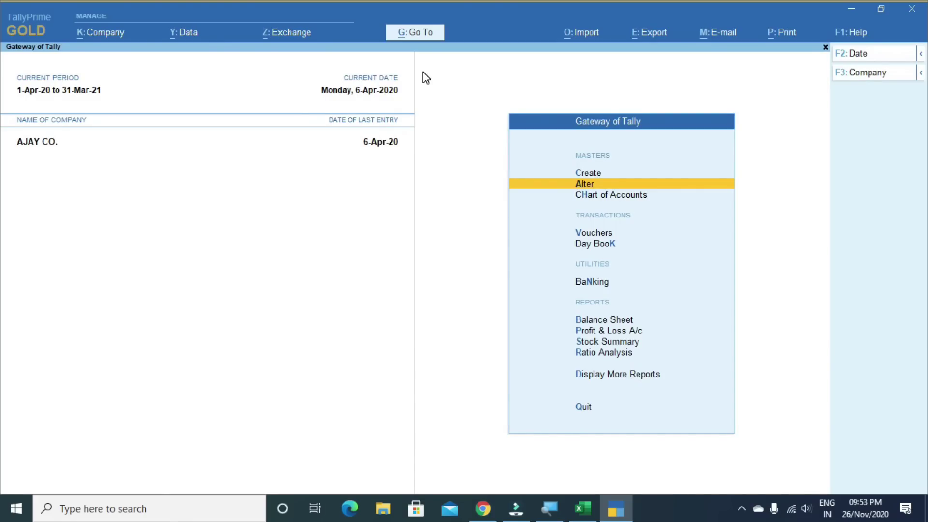
# - Reopen the Shut Company list, back out of it, and decline the repeated request to shut AJAY CO
pyautogui.hotkey('alt', 'F3')
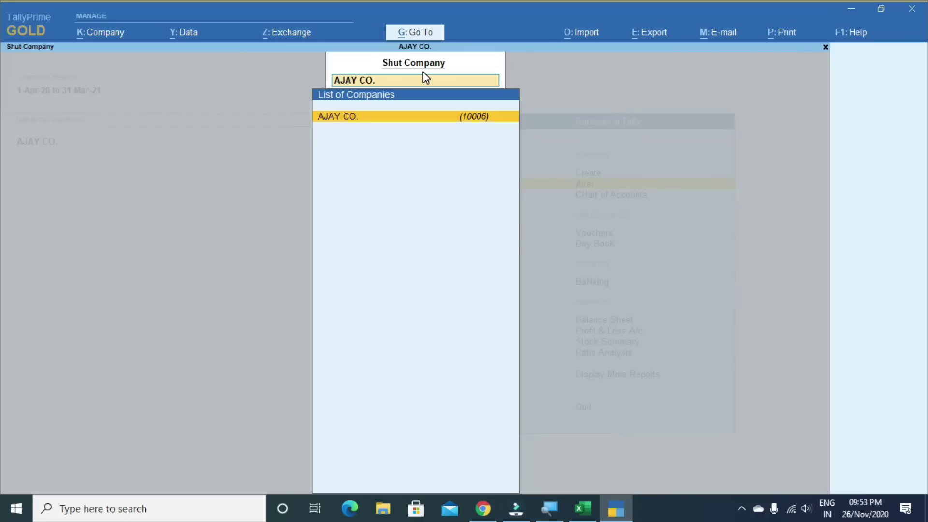
pyautogui.press('Escape')
pyautogui.press('Escape')
pyautogui.hotkey('alt', 'F3')
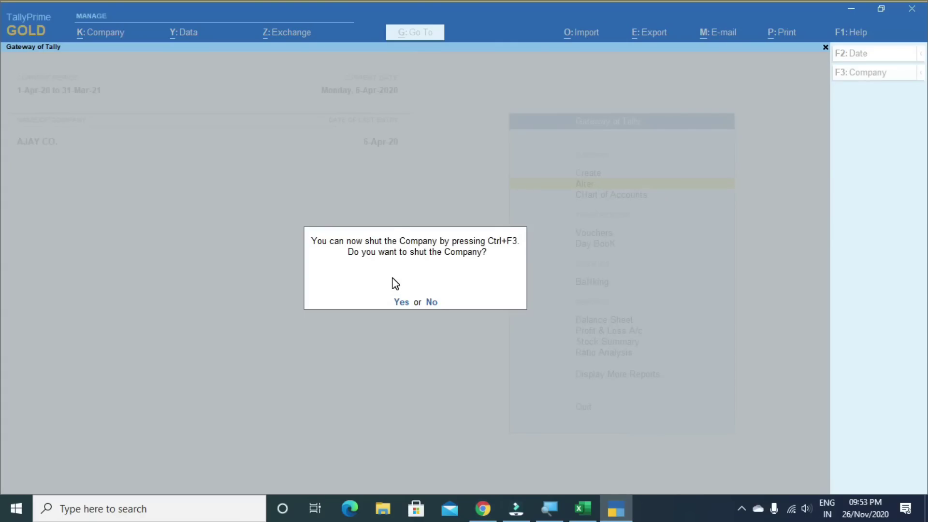
pyautogui.press('n')
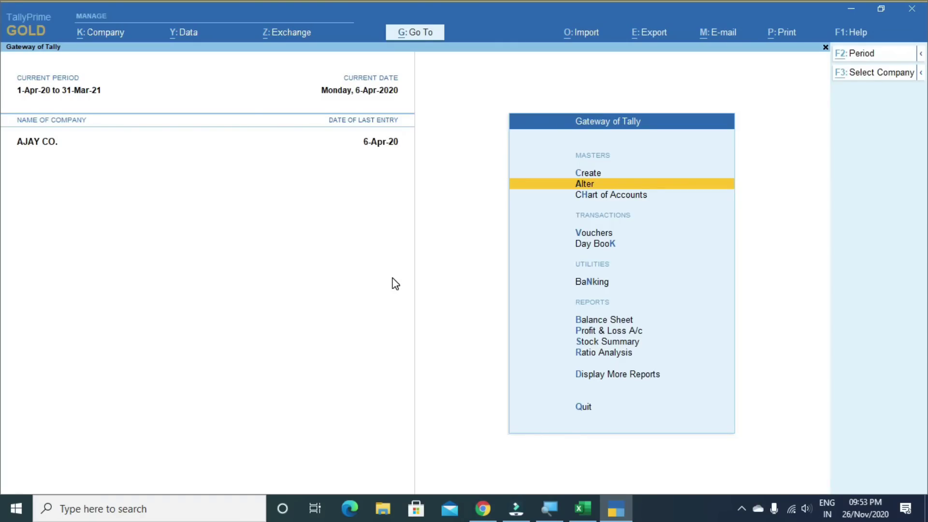
# - Check the Excel shortcut list, return to TallyPrime, and open the Stock Summary report with its stock groups expanded
pyautogui.hotkey('alt', 'Tab')
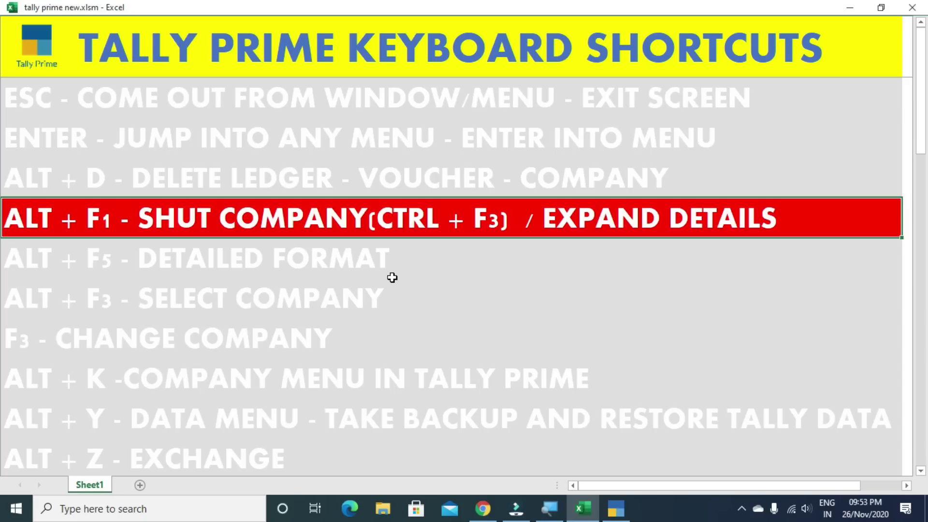
pyautogui.hotkey('alt', 'Tab')
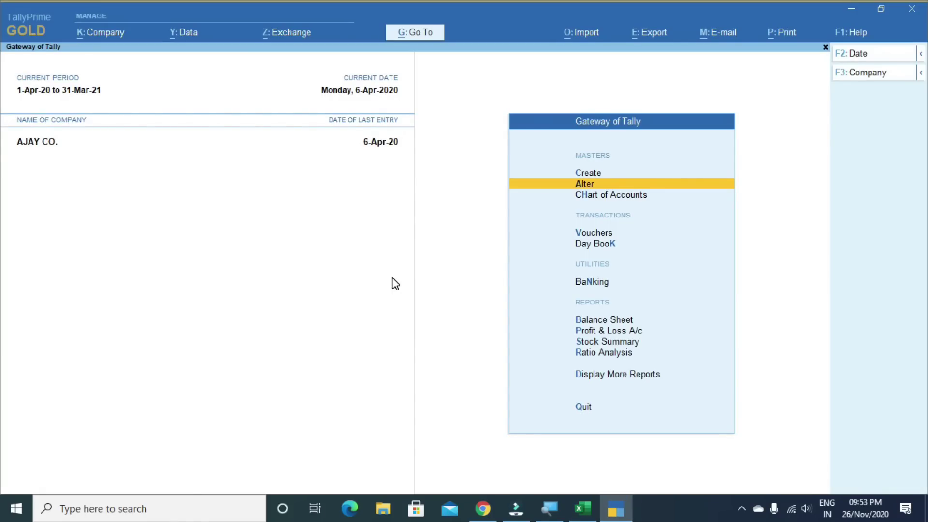
pyautogui.press('Down')
pyautogui.press('Down')
pyautogui.press('Down')
pyautogui.press('Down')
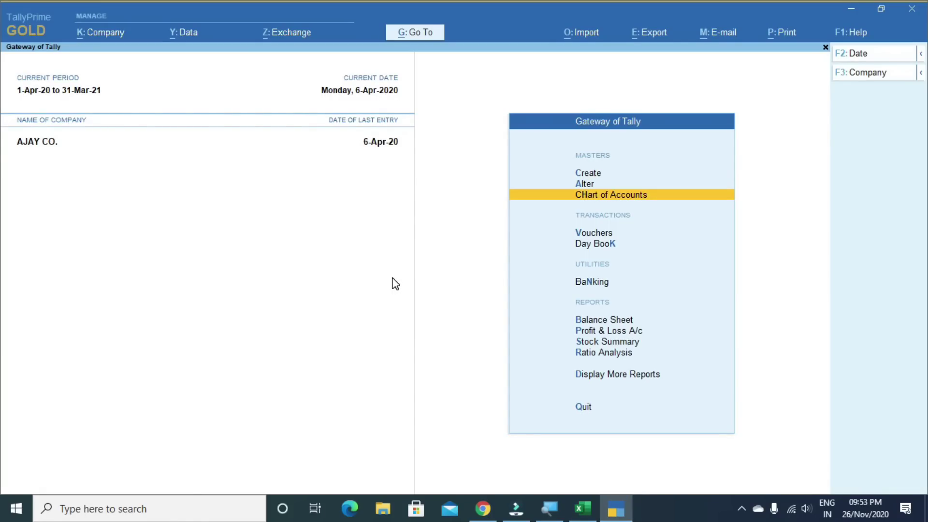
pyautogui.press('Down')
pyautogui.press('Down')
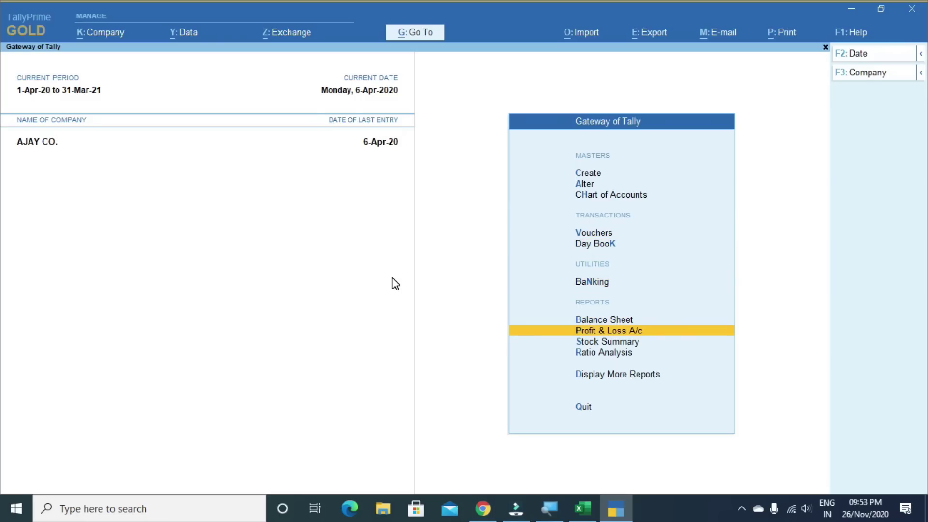
pyautogui.press('Up')
pyautogui.press('Down')
pyautogui.press('Down')
pyautogui.press('Down')
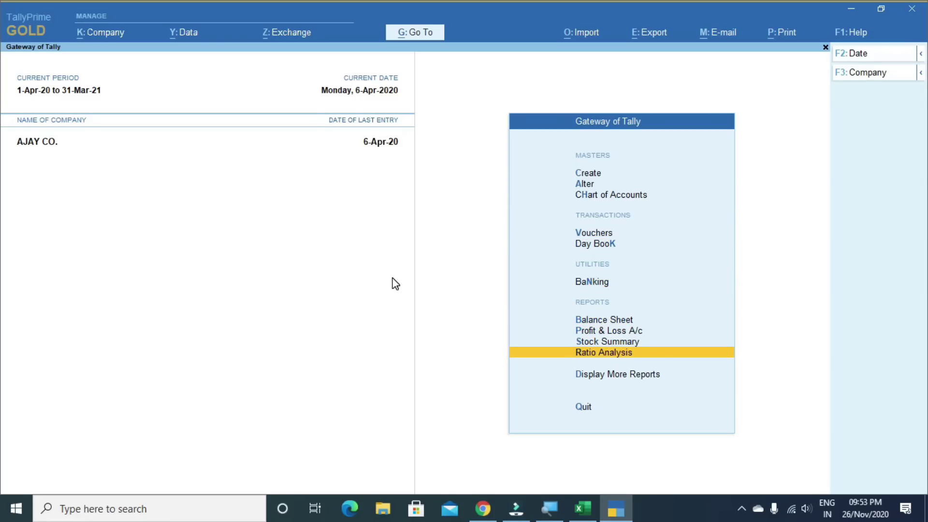
pyautogui.press('Up')
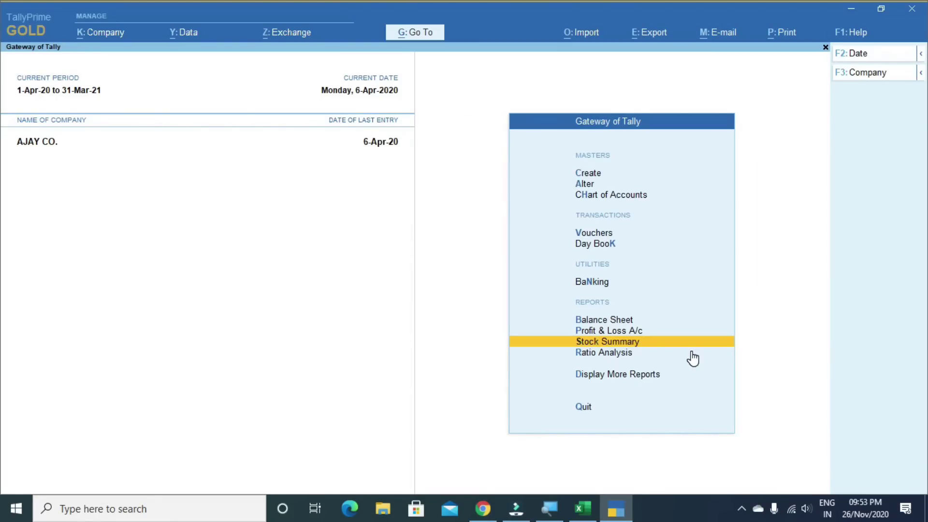
pyautogui.press('Return')
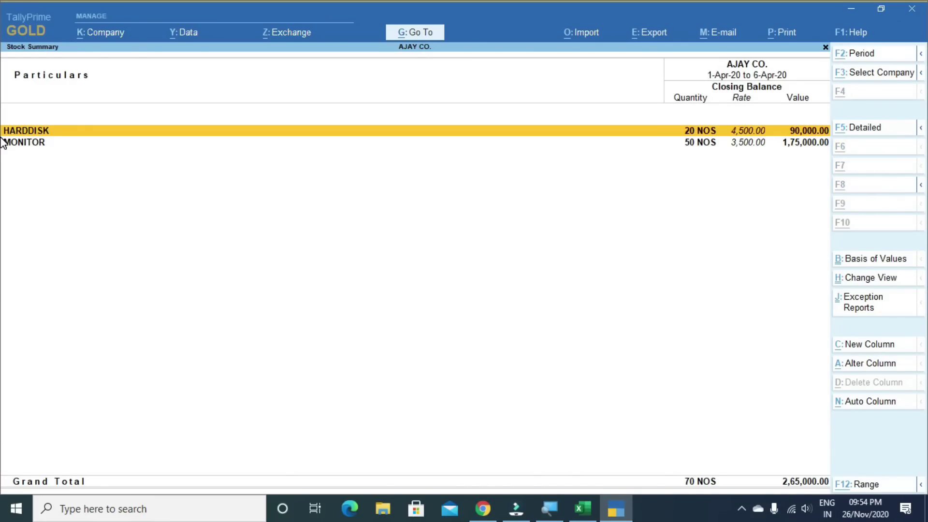
pyautogui.hotkey('alt', 'F5')
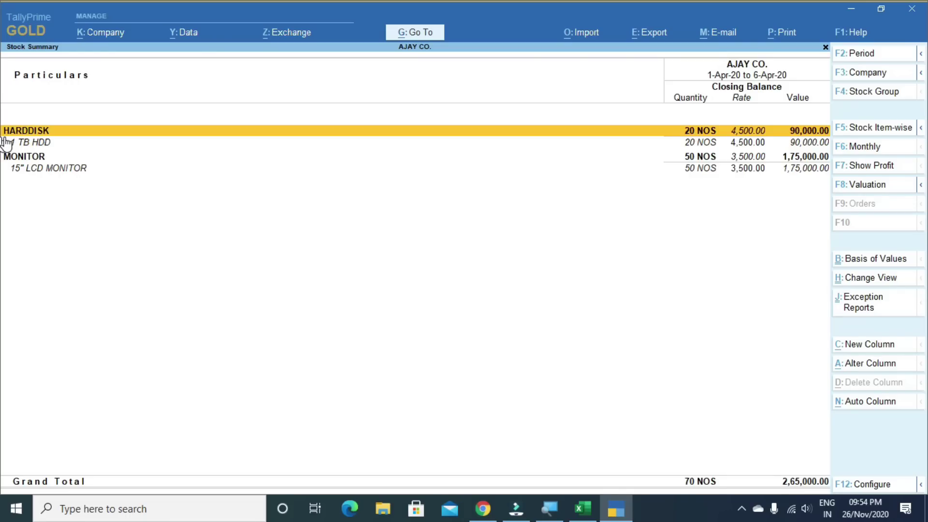
# - Switch to the Excel shortcut list, select the Detailed Format entry, and return to TallyPrime
pyautogui.hotkey('alt', 'Tab')
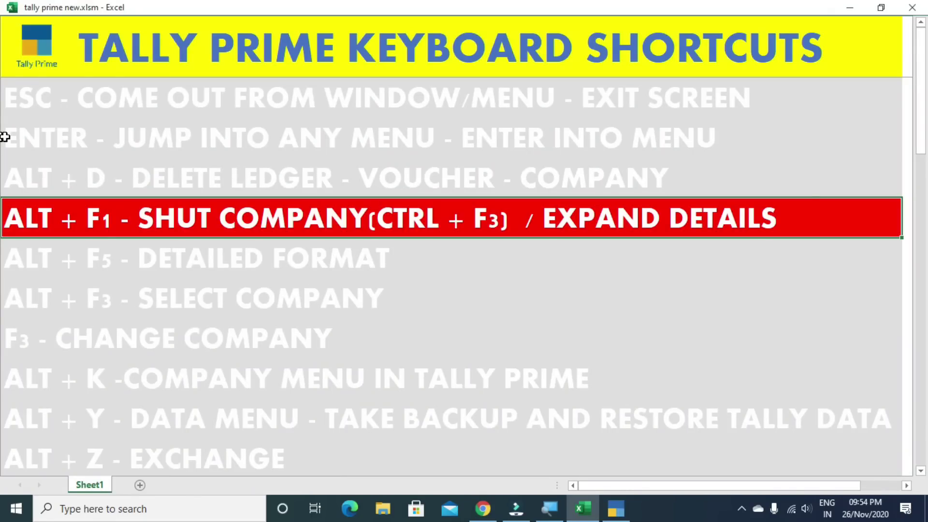
pyautogui.press('Down')
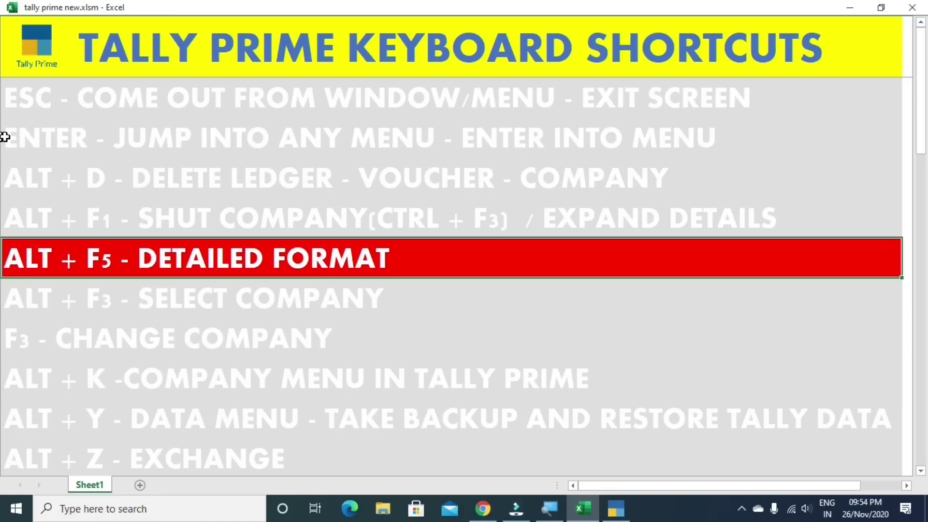
pyautogui.hotkey('alt', 'Tab')
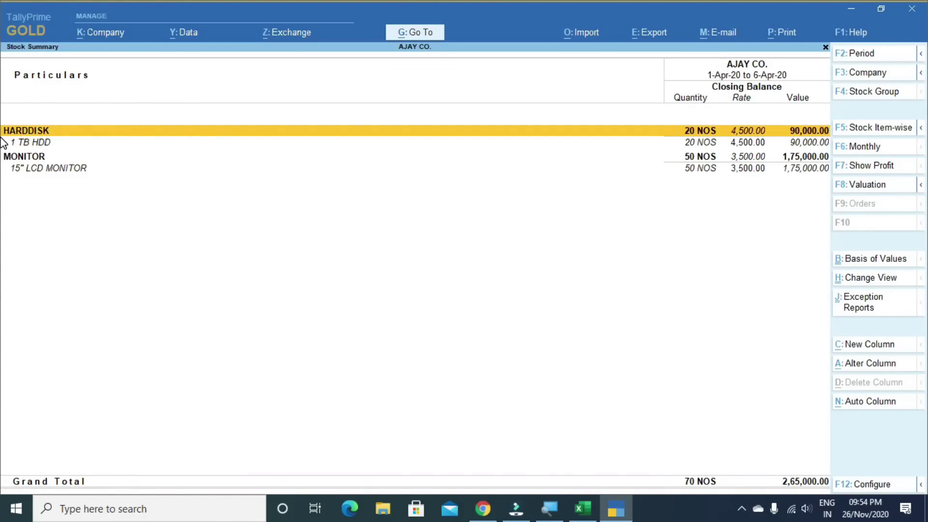
# - Close and reopen the Stock Summary report and display it in detailed format
pyautogui.press('Escape')
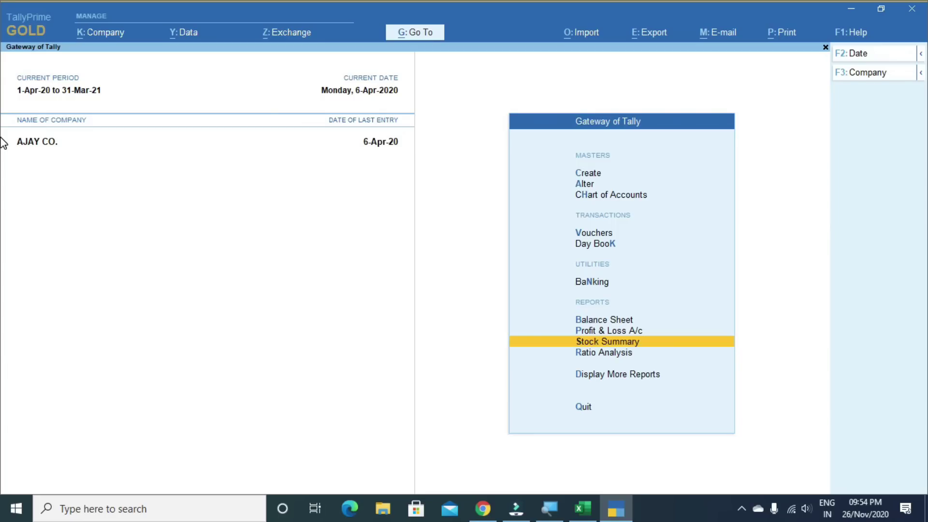
pyautogui.press('Return')
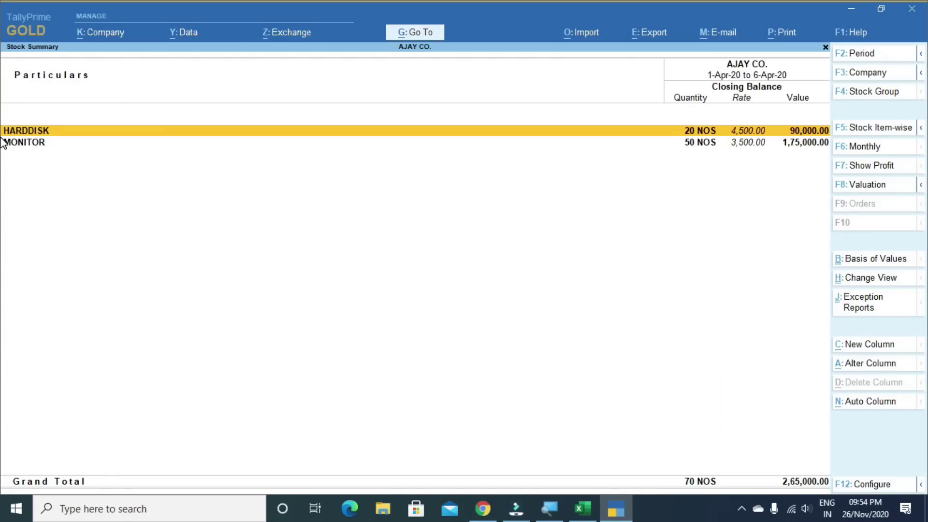
pyautogui.hotkey('alt', 'F5')
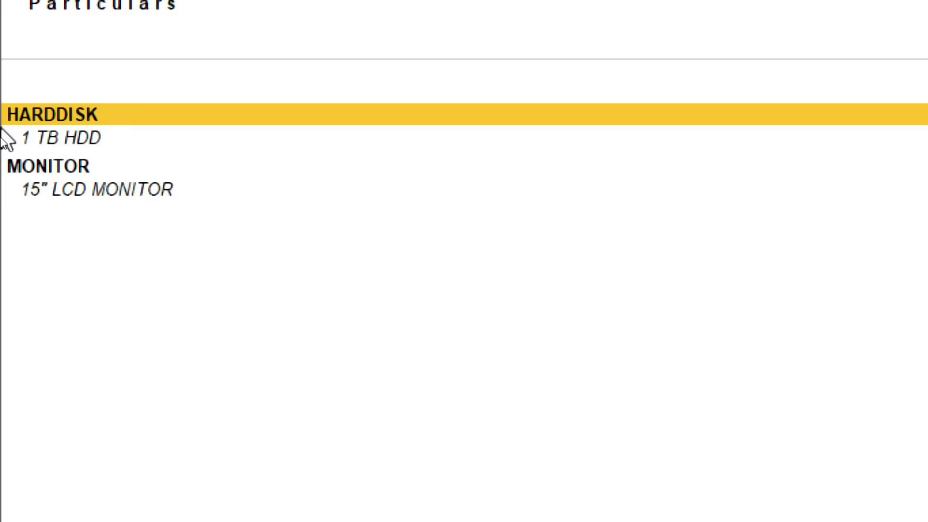
pyautogui.press('alt')
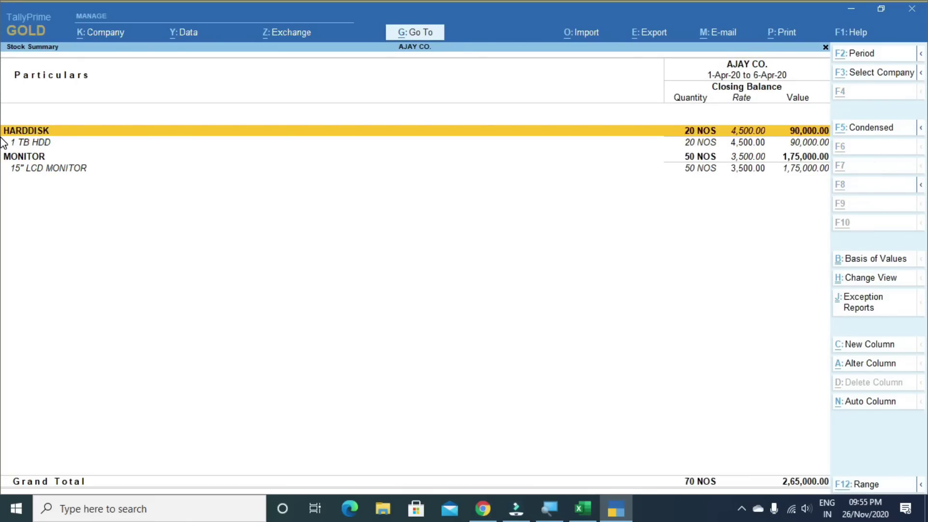
# - Switch to the Excel shortcut list and select the Select Company entry
pyautogui.hotkey('alt', 'Tab')
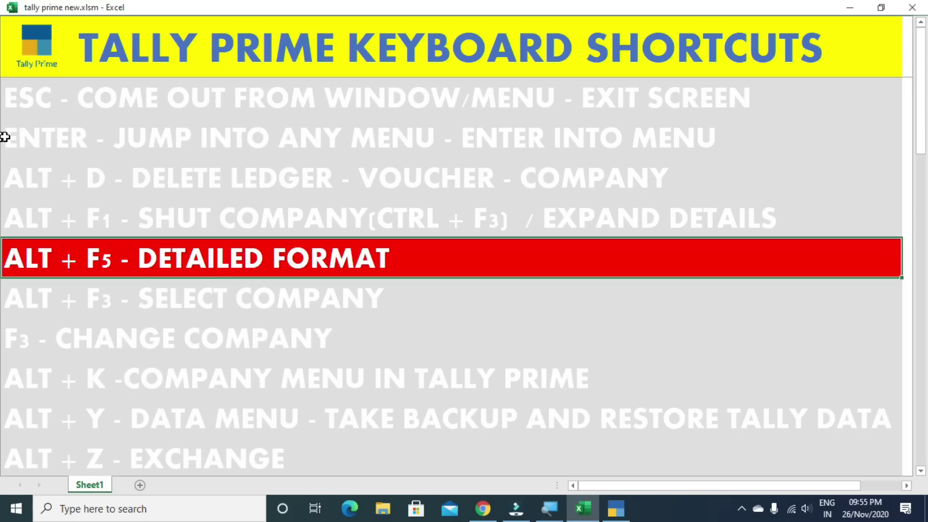
pyautogui.press('Down')
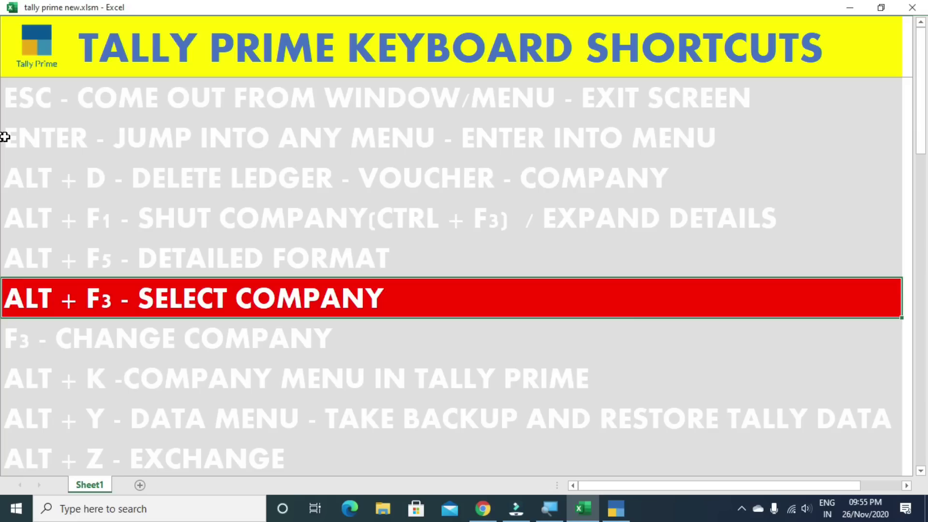
# - Return to TallyPrime, close the Stock Summary report, and load the company Abc Pvt Ltd using Select Company
pyautogui.hotkey('alt', 'Tab')
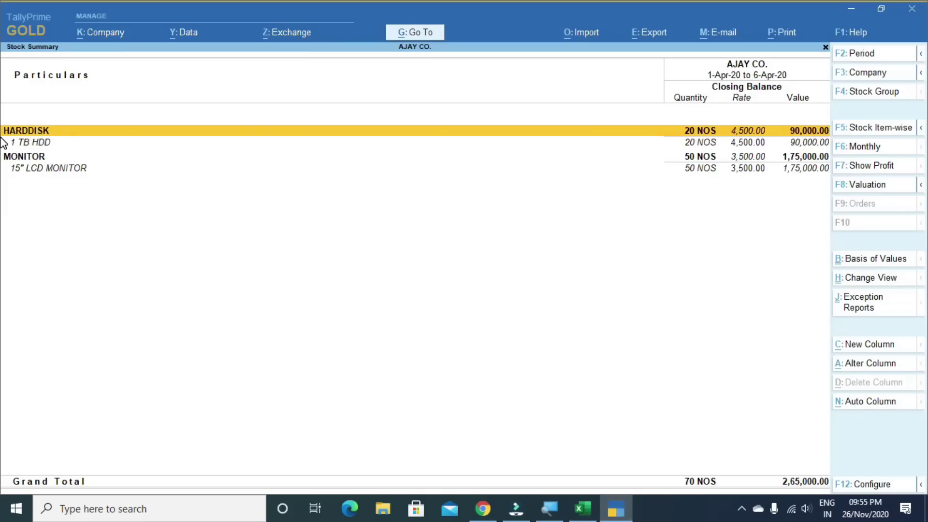
pyautogui.press('Escape')
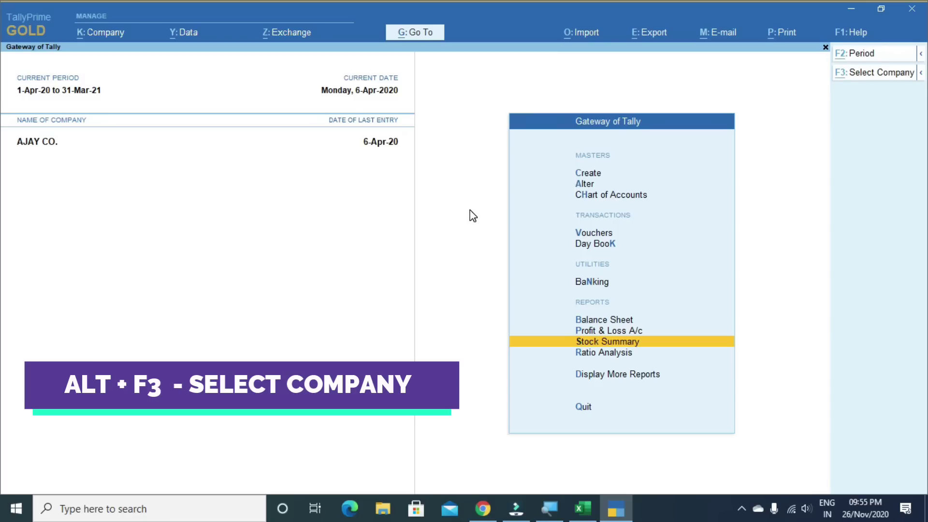
pyautogui.hotkey('alt', 'F3')
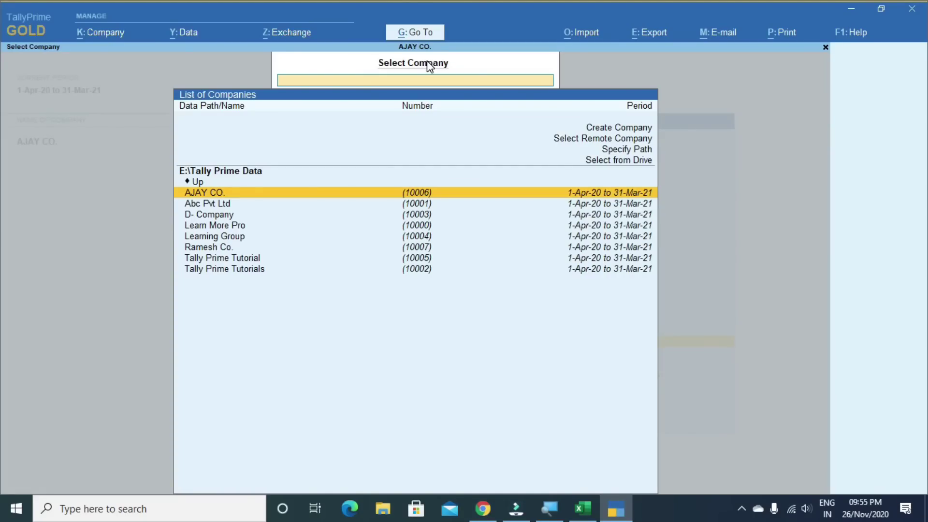
pyautogui.press('Down')
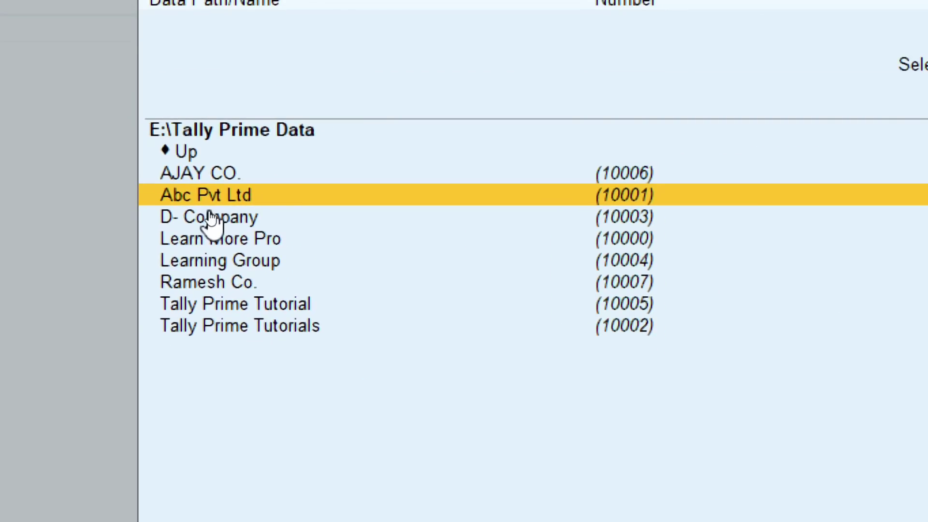
pyautogui.press('Return')
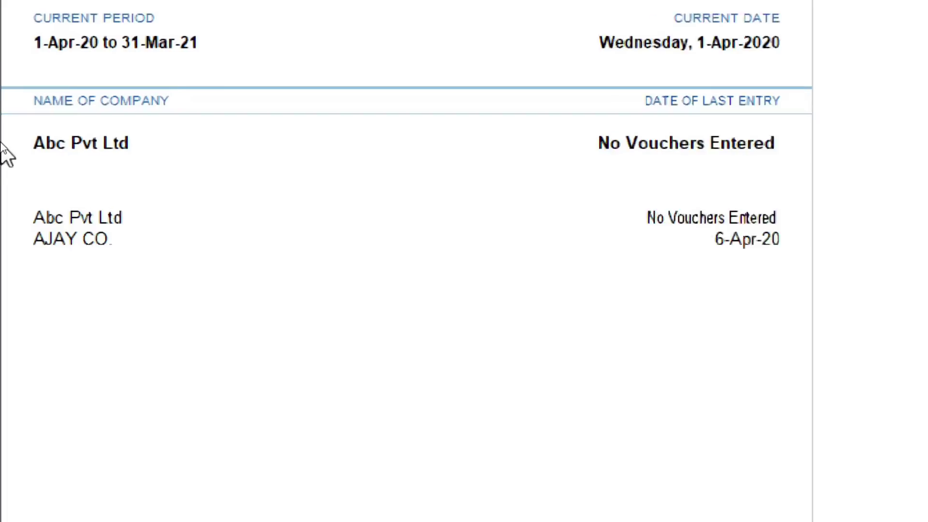
# - Select the Change Company entry in the Excel shortcut list, then in TallyPrime activate AJAY CO. and Abc Pvt Ltd from the loaded companies
pyautogui.press('alt')
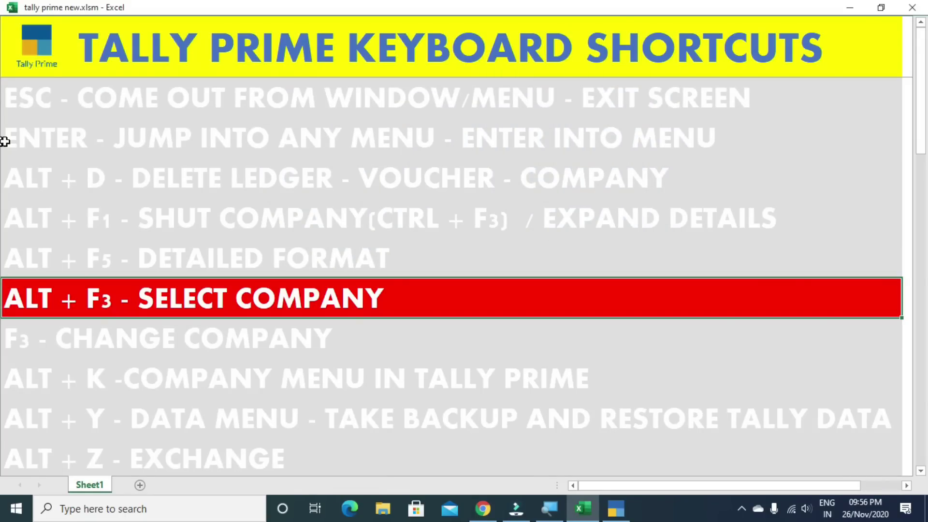
pyautogui.press('Down')
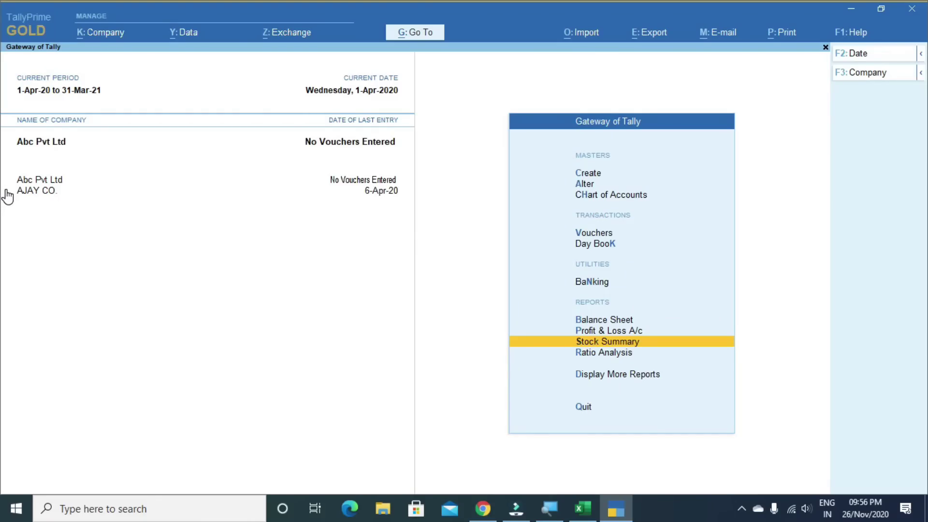
pyautogui.click(28, 194)
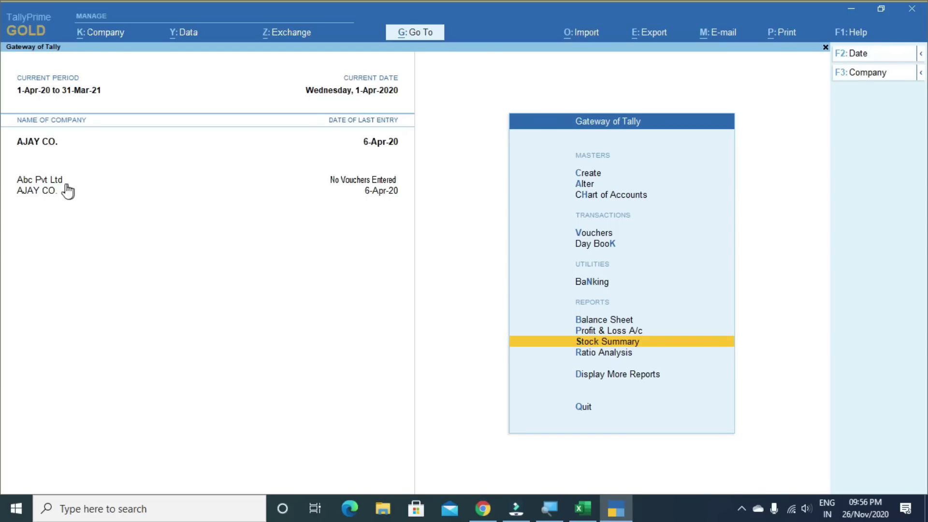
pyautogui.click(41, 180)
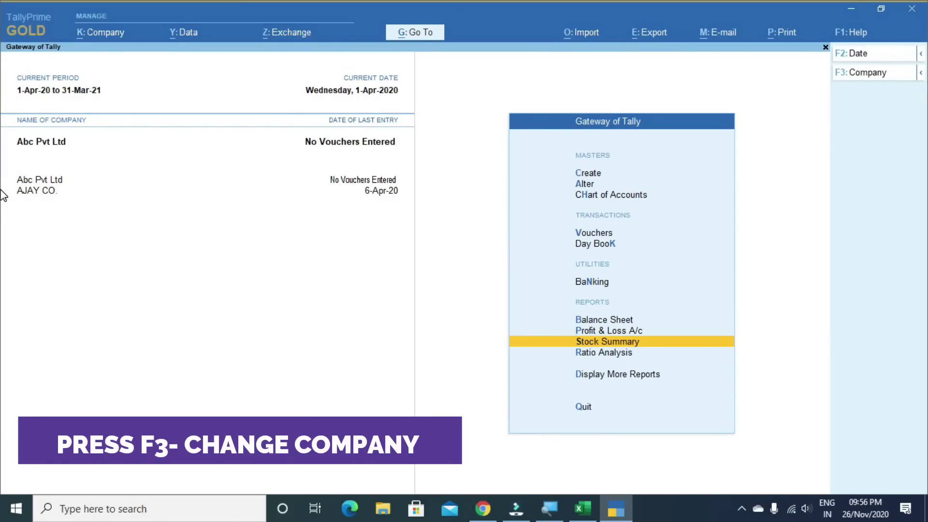
# - Use Change Company to switch the active company to AJAY CO., back to Abc Pvt Ltd, and to AJAY CO. again
pyautogui.press('F3')
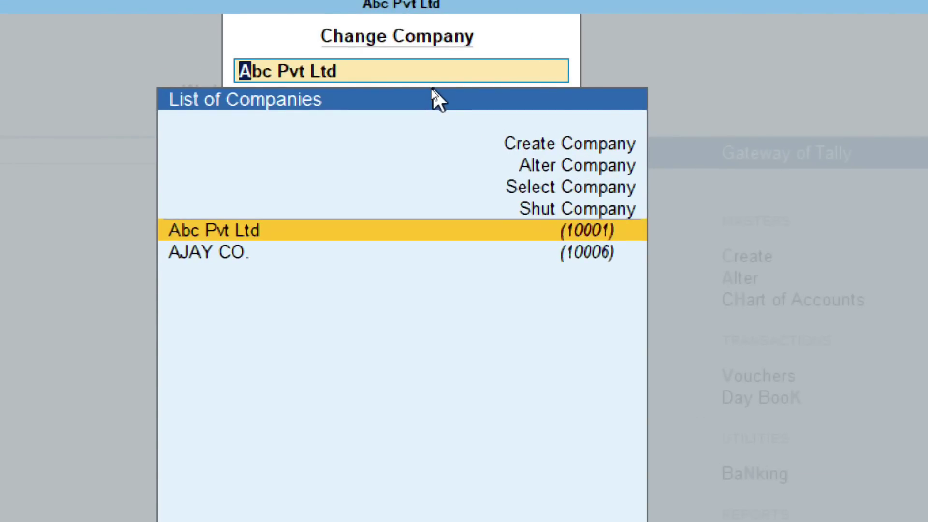
pyautogui.press('Down')
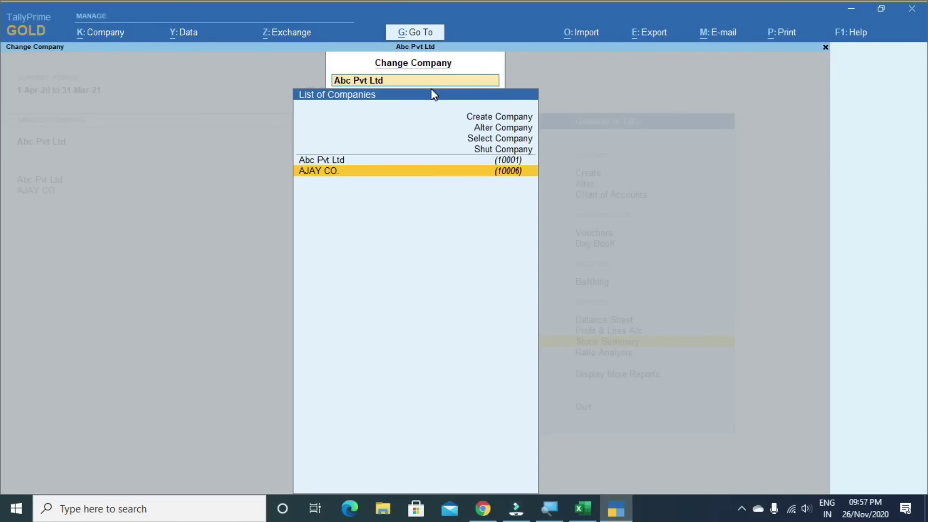
pyautogui.press('Return')
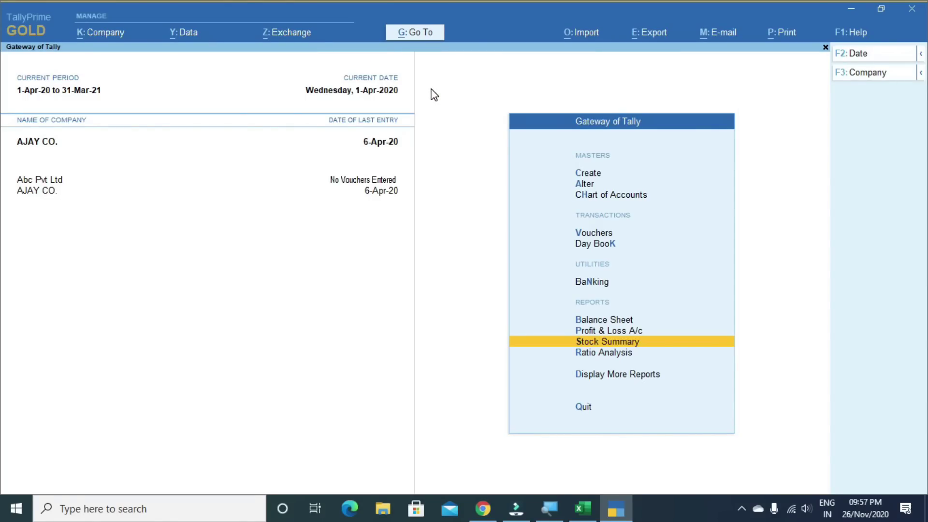
pyautogui.press('F3')
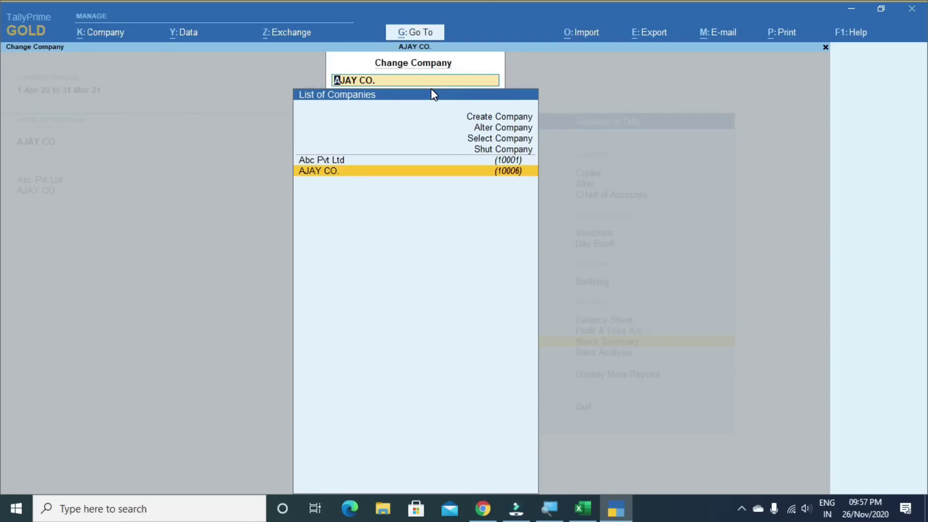
pyautogui.press('Up')
pyautogui.press('Return')
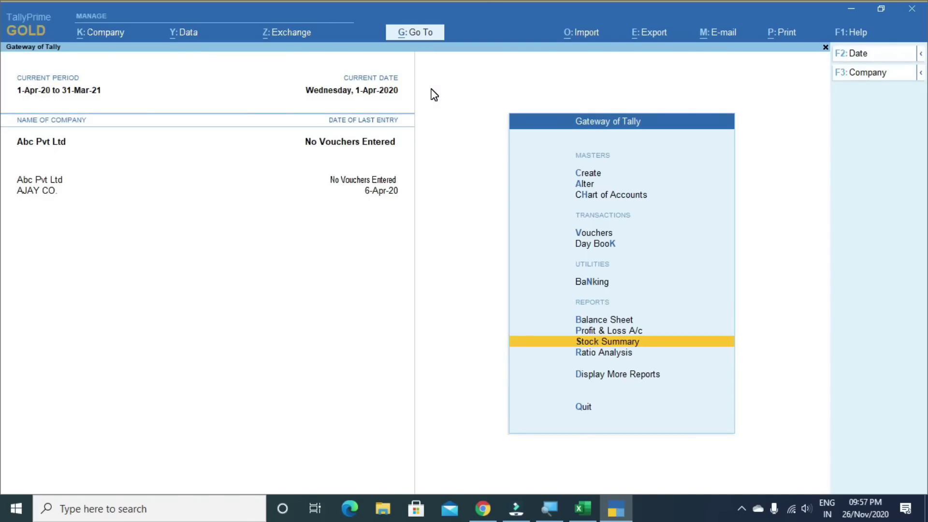
pyautogui.press('F3')
pyautogui.press('Down')
pyautogui.press('Return')
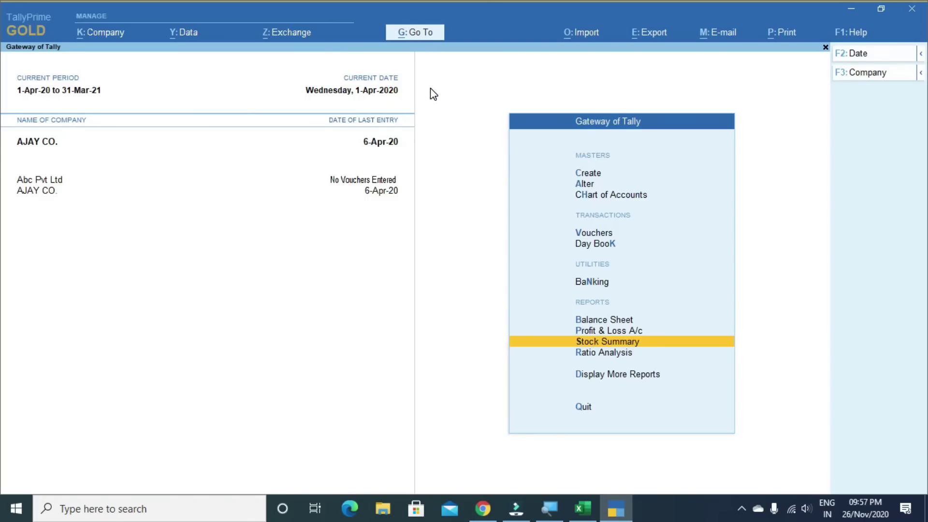
# - Select the Company Menu entry in the Excel shortcut list, return to TallyPrime, and open the Company menu
pyautogui.hotkey('alt', 'Tab')
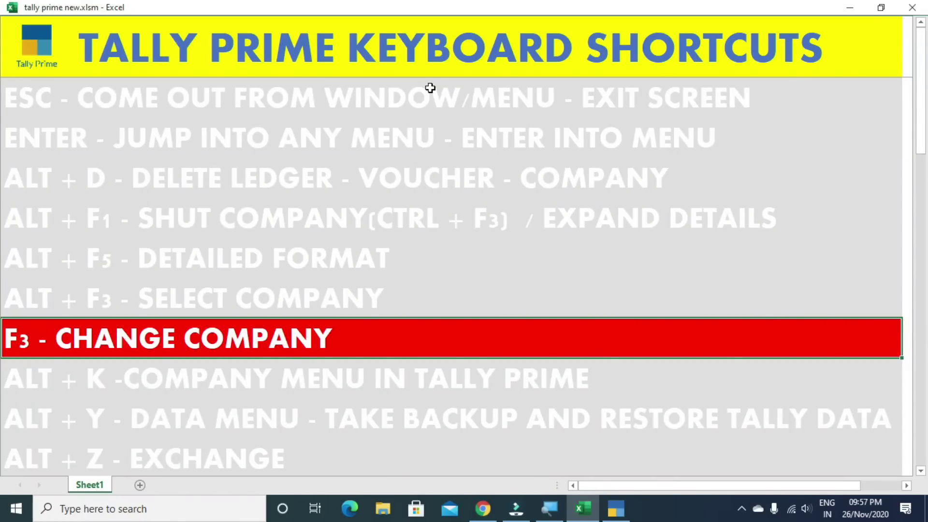
pyautogui.press('Down')
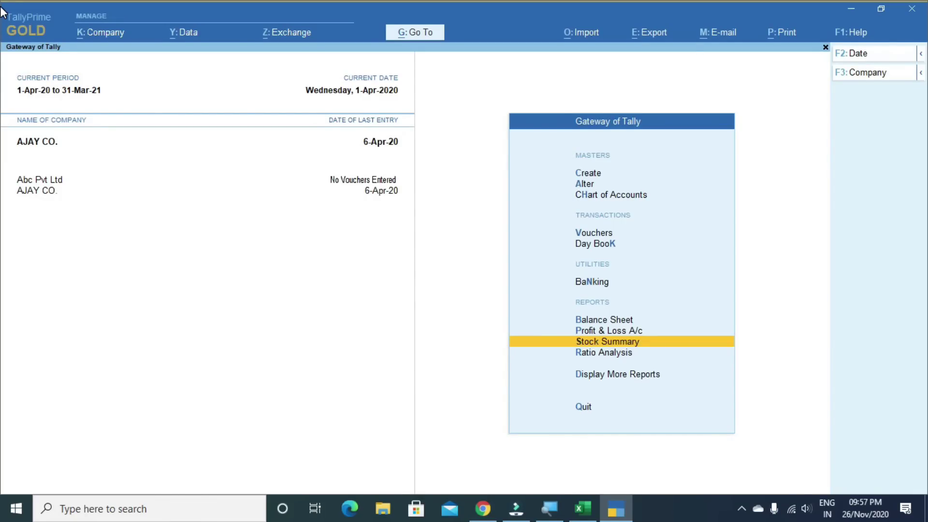
pyautogui.hotkey('alt', 'k')
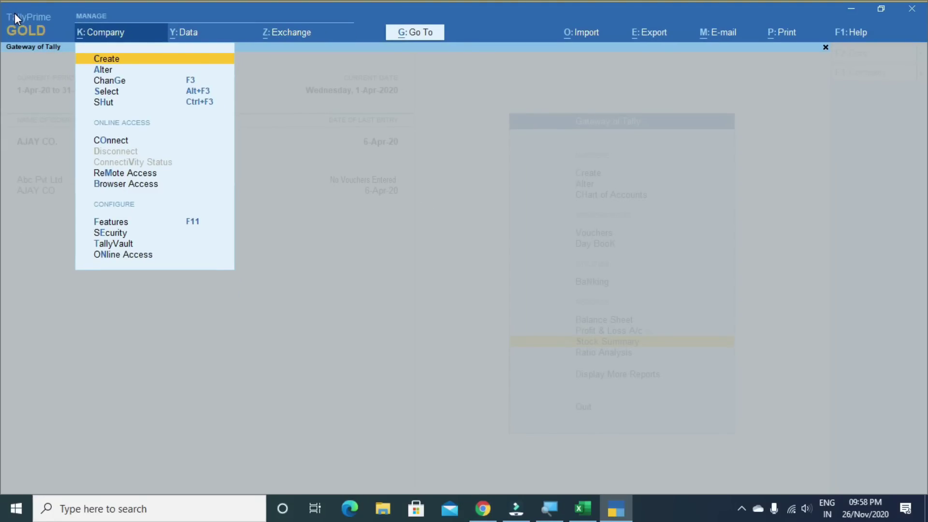
# - Switch to Chrome and open the Tally Prime Full Course page from the Learn More Pro course listing
pyautogui.click(484, 507)
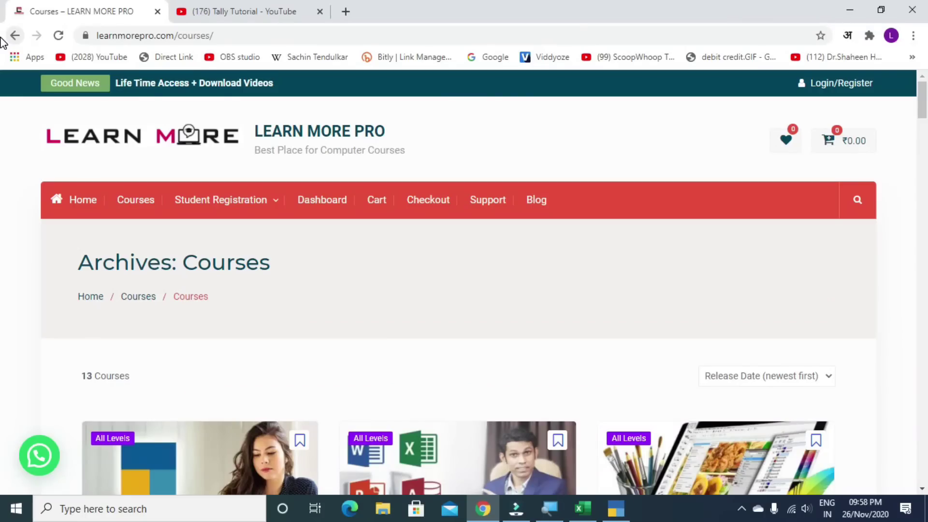
pyautogui.scroll(-1, 143, 201)
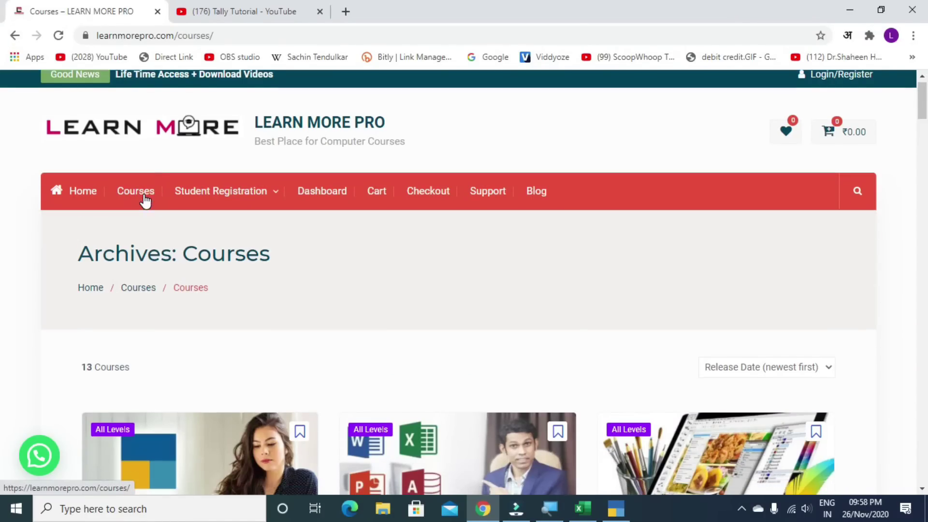
pyautogui.scroll(-4, 145, 145)
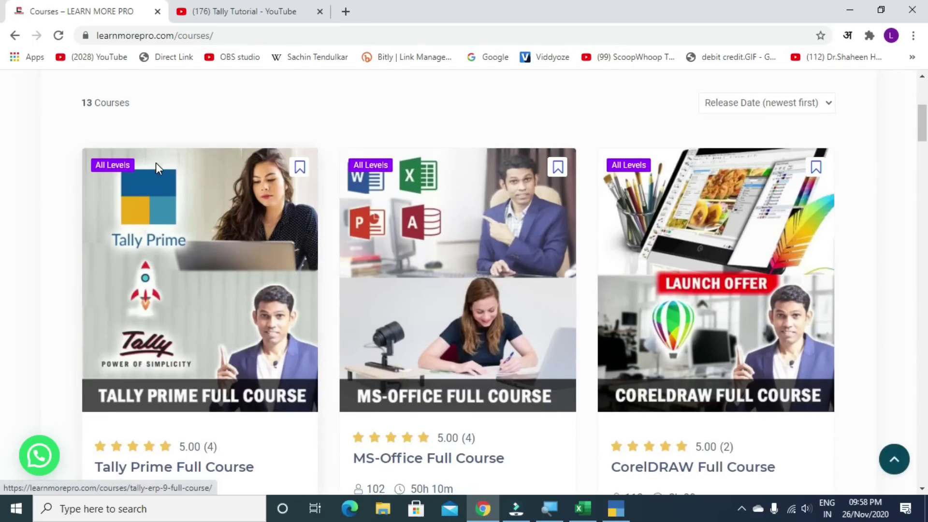
pyautogui.scroll(-1, 164, 199)
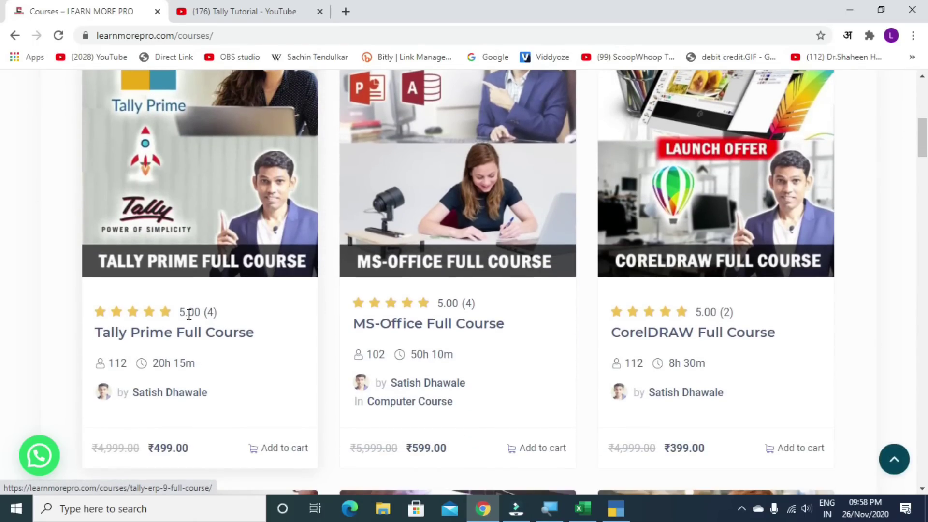
pyautogui.click(181, 337)
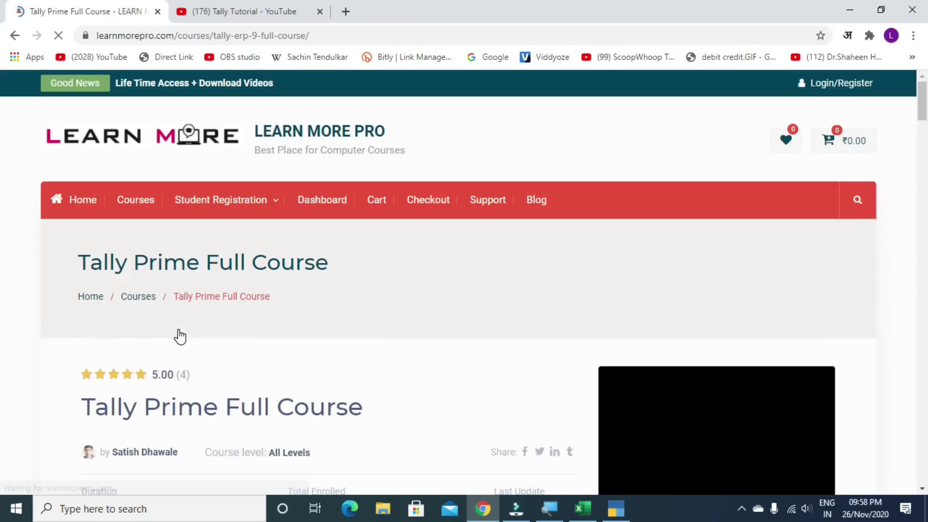
# - Review the course description and highlight each Material Includes item in turn, from Video Tutorials to New Tally Version
pyautogui.scroll(-3, 180, 337)
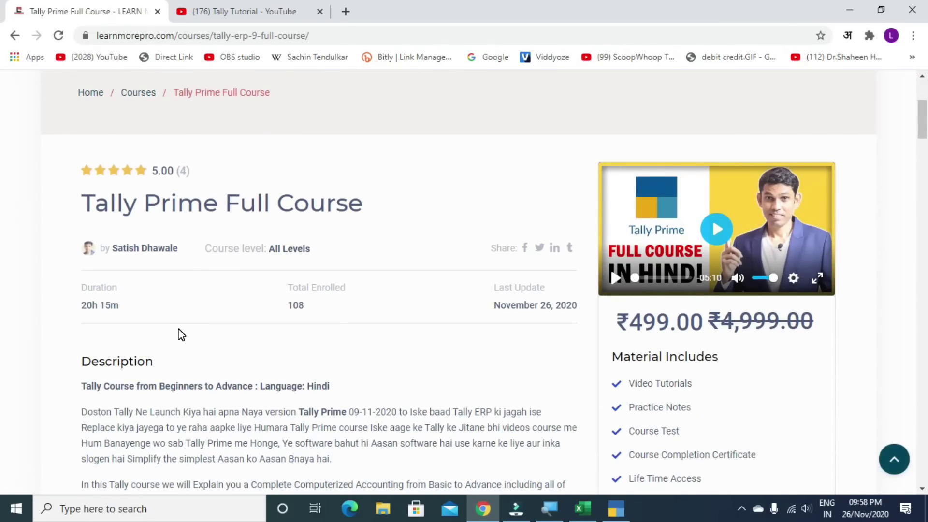
pyautogui.scroll(-1, 179, 330)
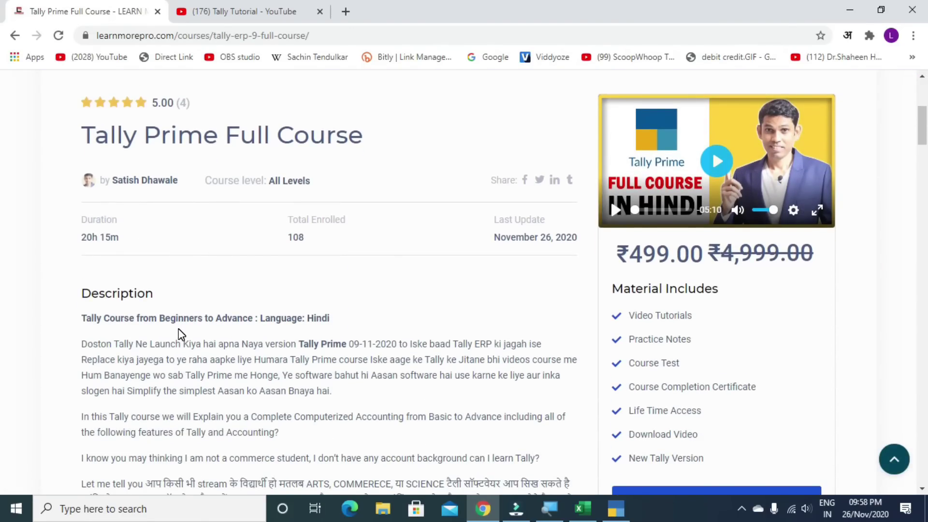
pyautogui.scroll(-1, 178, 329)
pyautogui.moveTo(706, 247); pyautogui.dragTo(617, 251)
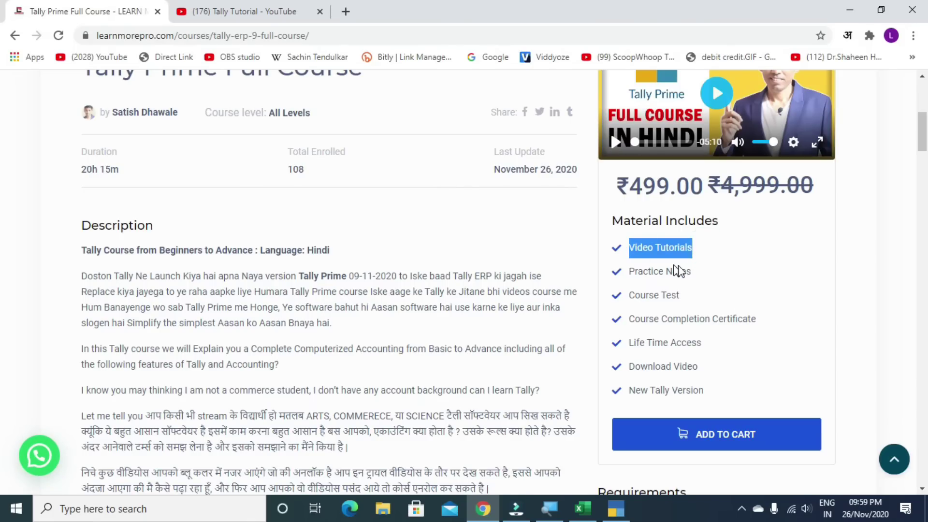
pyautogui.moveTo(700, 269); pyautogui.dragTo(624, 271)
pyautogui.moveTo(681, 295); pyautogui.dragTo(629, 296)
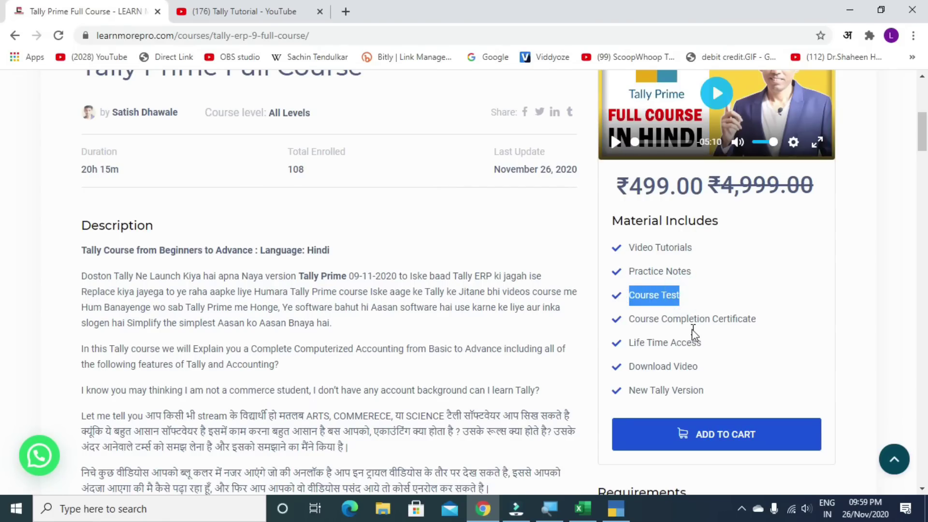
pyautogui.moveTo(770, 320); pyautogui.dragTo(632, 320)
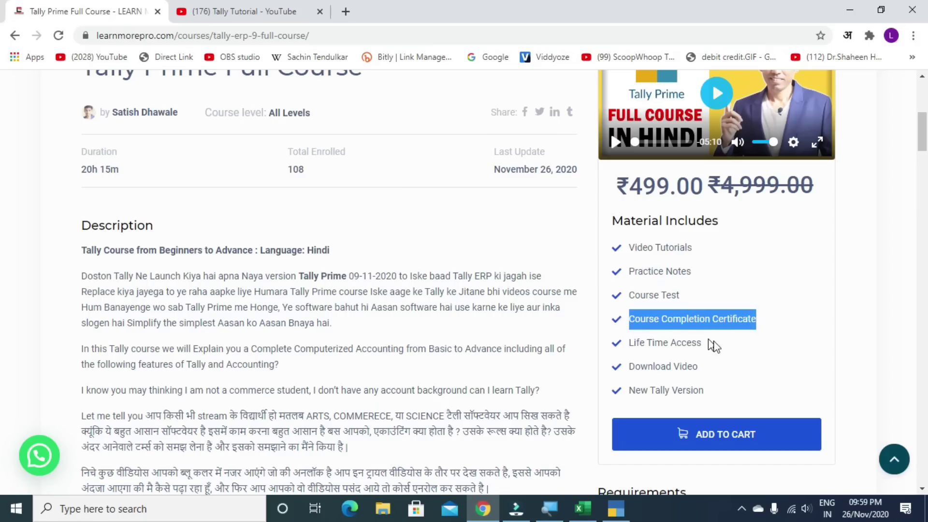
pyautogui.moveTo(725, 342); pyautogui.dragTo(631, 343)
pyautogui.moveTo(697, 369); pyautogui.dragTo(628, 368)
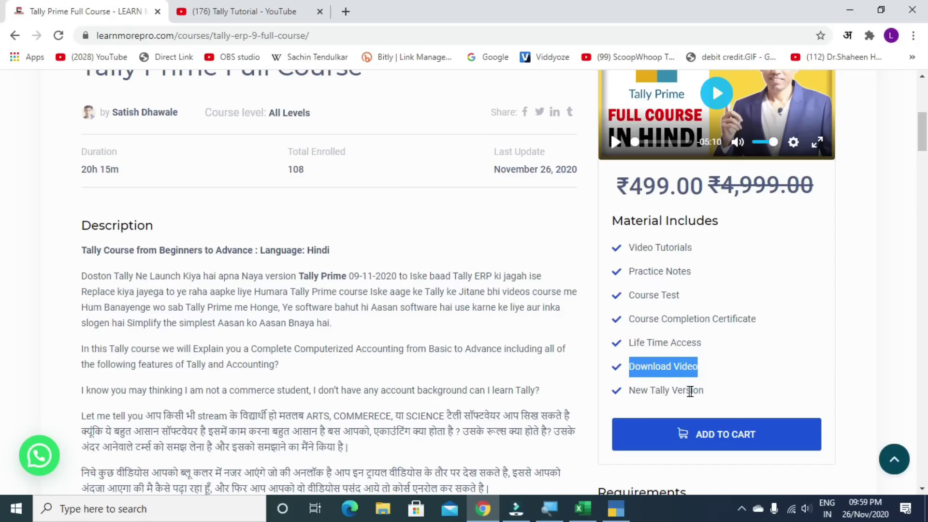
pyautogui.moveTo(702, 390); pyautogui.dragTo(629, 391)
# - Examine the course's learning points and its list of lesson topics down to the voucher and assignment lessons
pyautogui.scroll(-10, 473, 368)
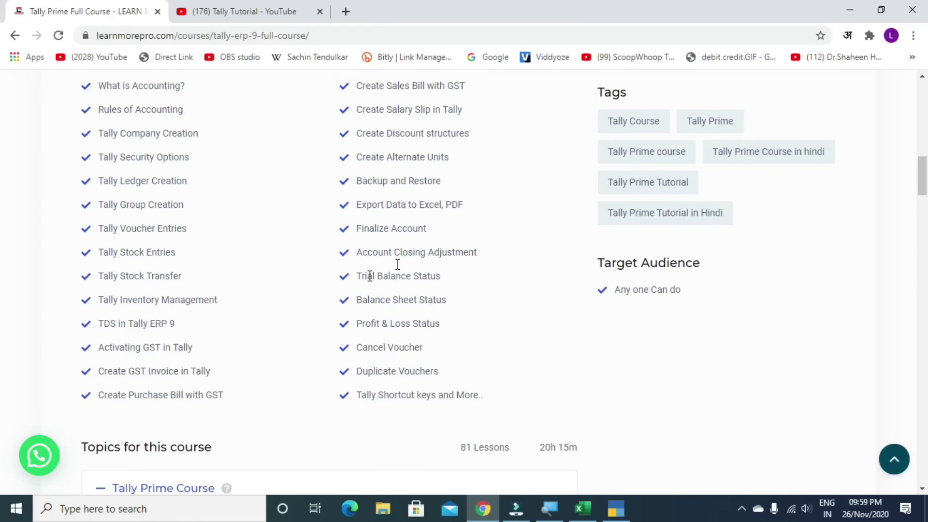
pyautogui.scroll(-4, 388, 270)
pyautogui.scroll(-3, 382, 274)
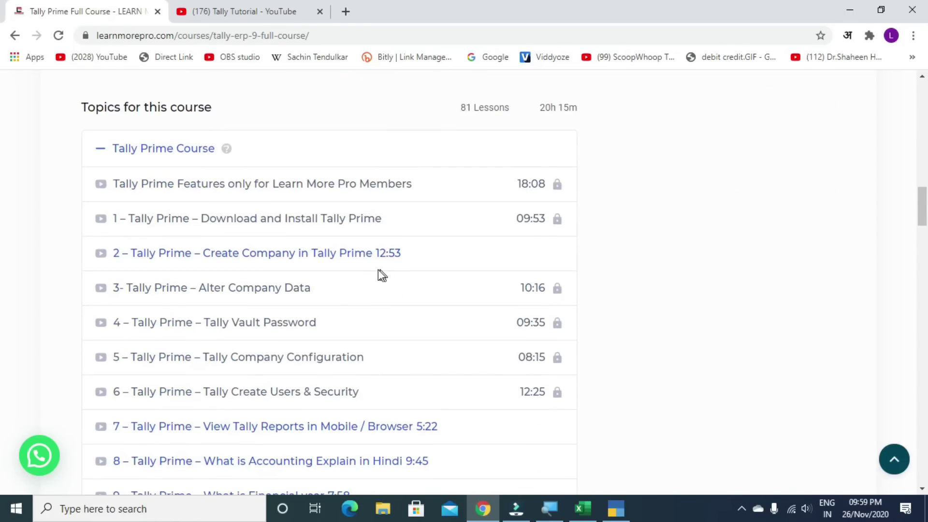
pyautogui.scroll(-3, 310, 238)
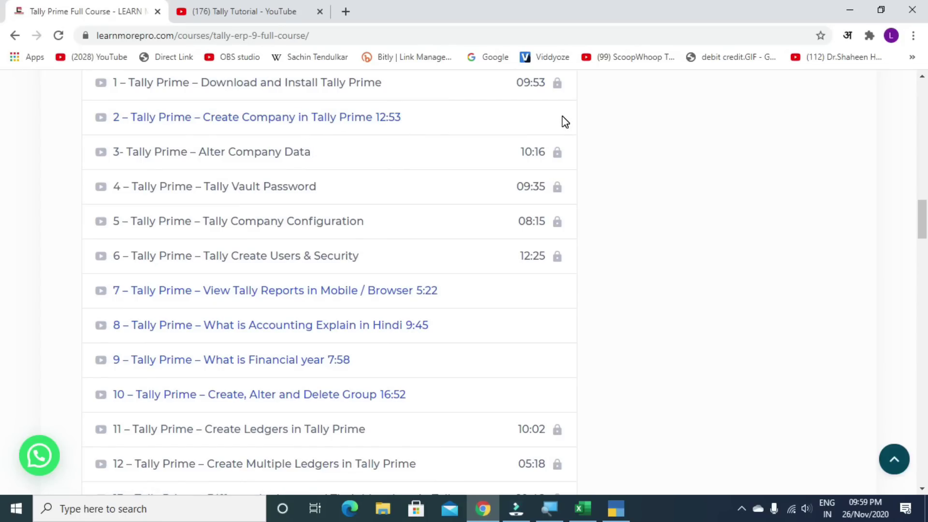
pyautogui.scroll(-3, 382, 193)
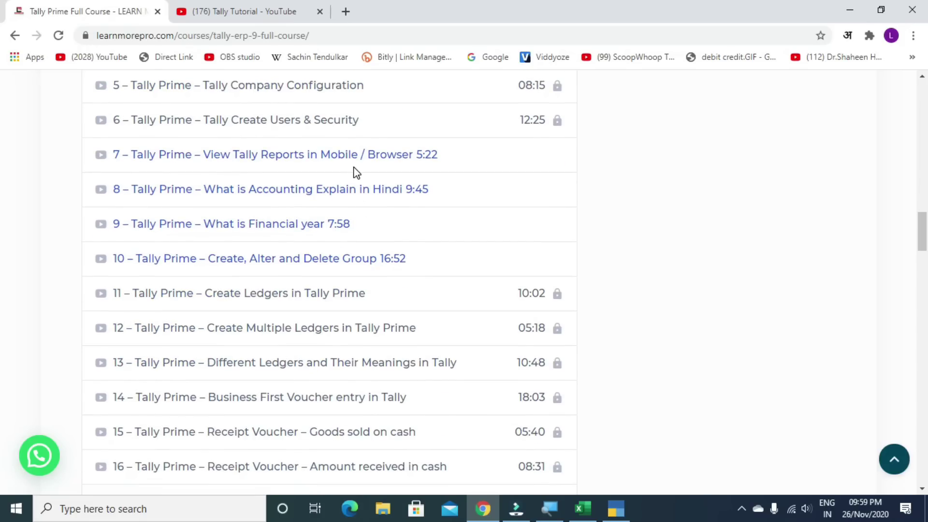
pyautogui.scroll(-9, 352, 247)
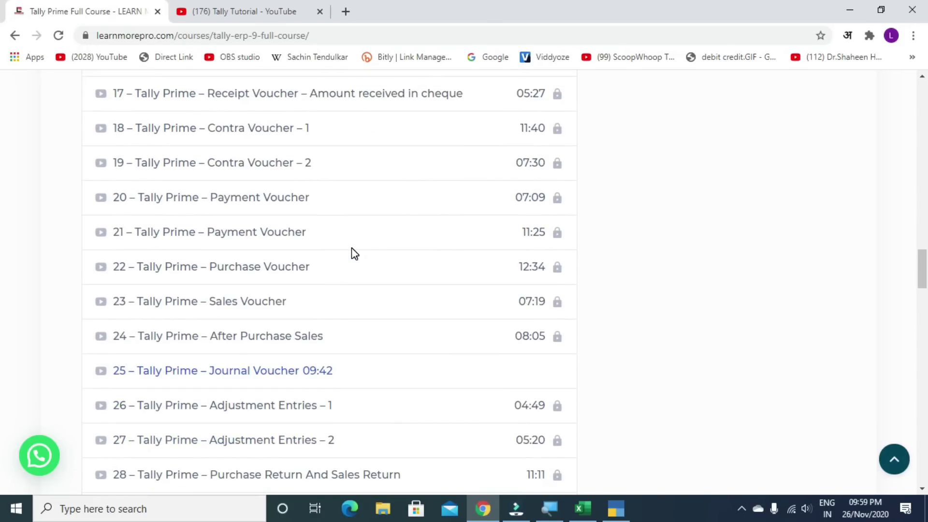
pyautogui.scroll(-3, 352, 247)
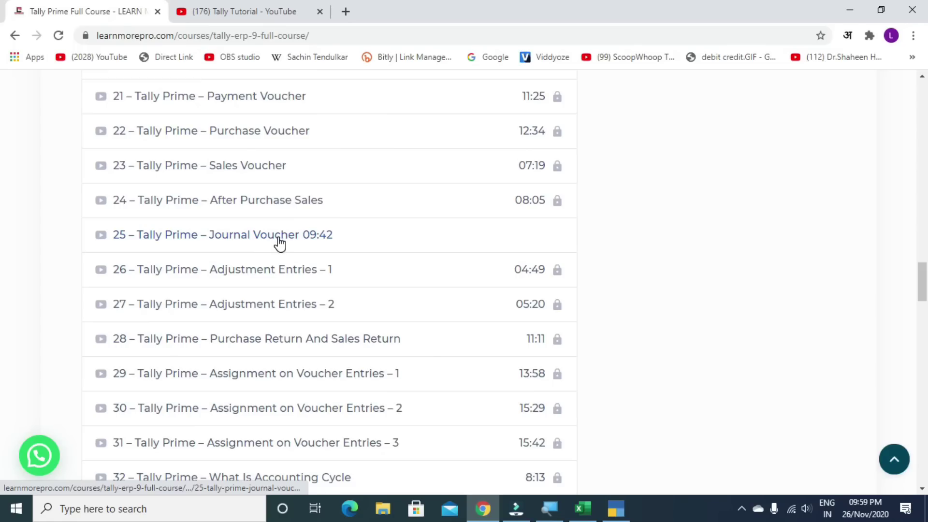
# - Examine the remaining lesson topics, the instructor details and the student feedback, and return to the course's learning points
pyautogui.scroll(-10, 279, 244)
pyautogui.scroll(3, 283, 245)
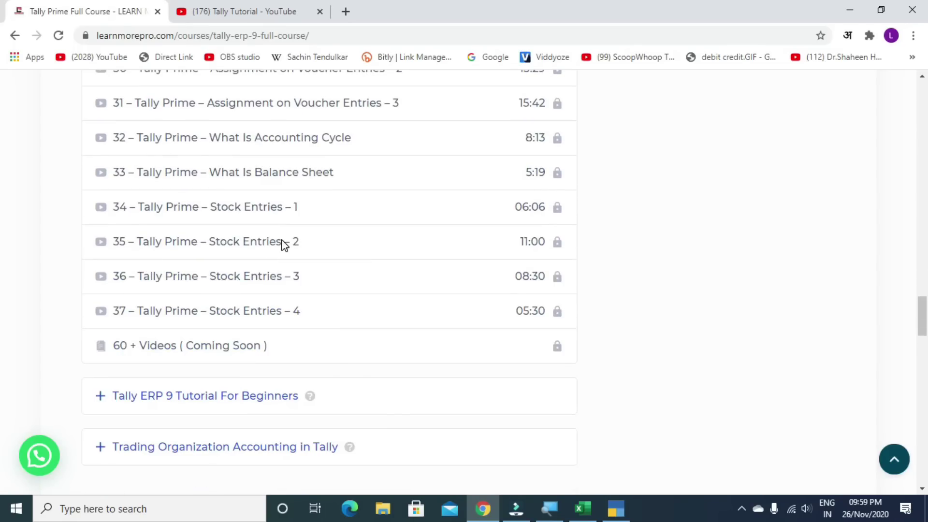
pyautogui.scroll(7, 283, 242)
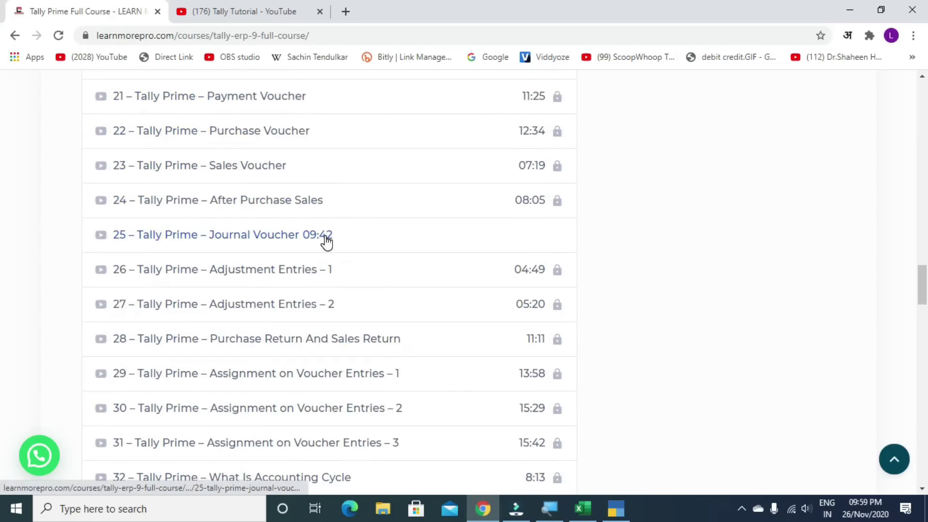
pyautogui.scroll(13, 327, 240)
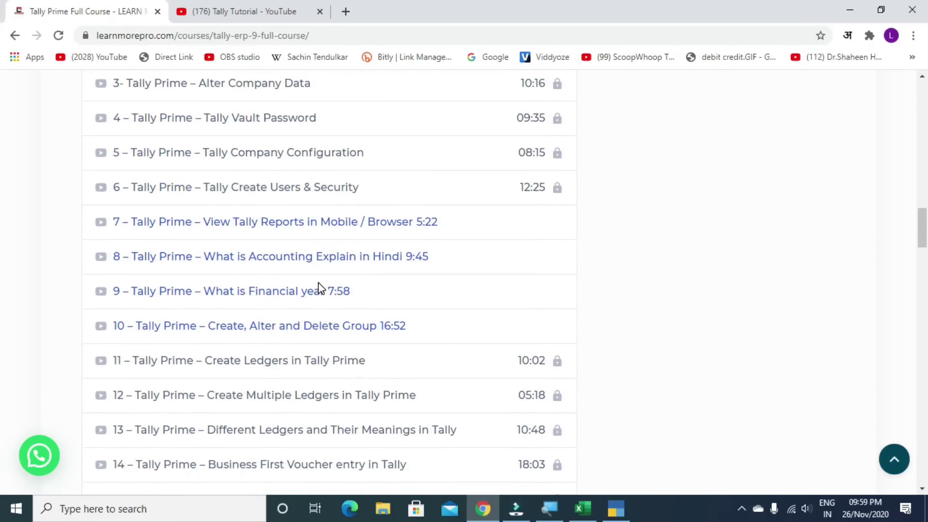
pyautogui.scroll(-20, 318, 284)
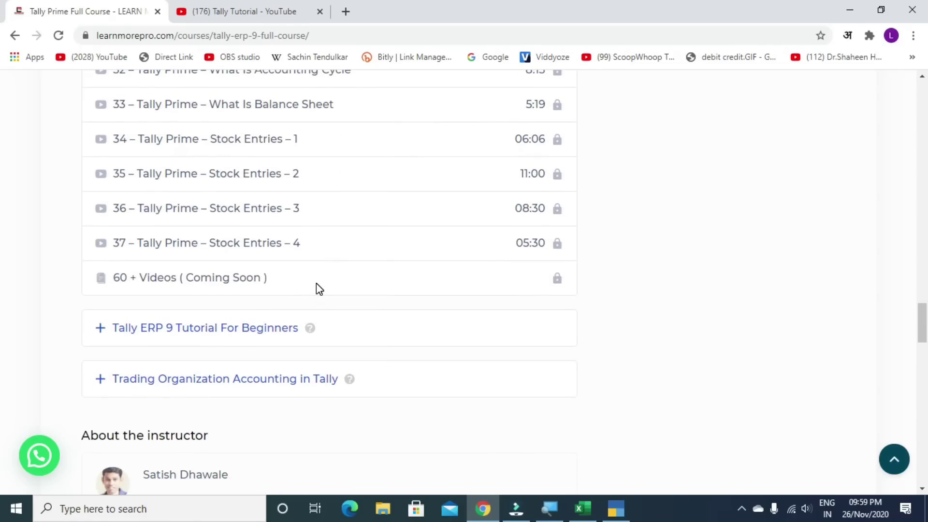
pyautogui.scroll(-3, 316, 284)
pyautogui.scroll(1, 317, 285)
pyautogui.scroll(-7, 317, 285)
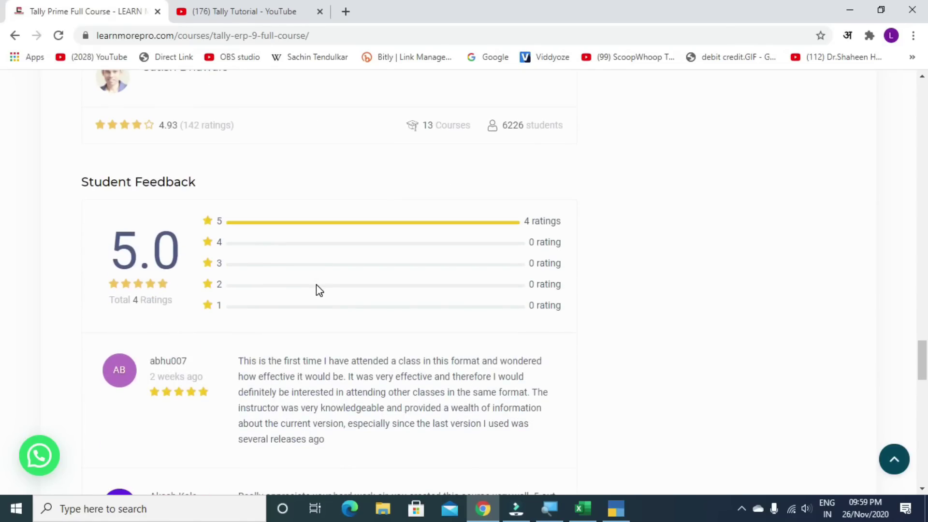
pyautogui.scroll(-5, 319, 290)
pyautogui.scroll(7, 318, 290)
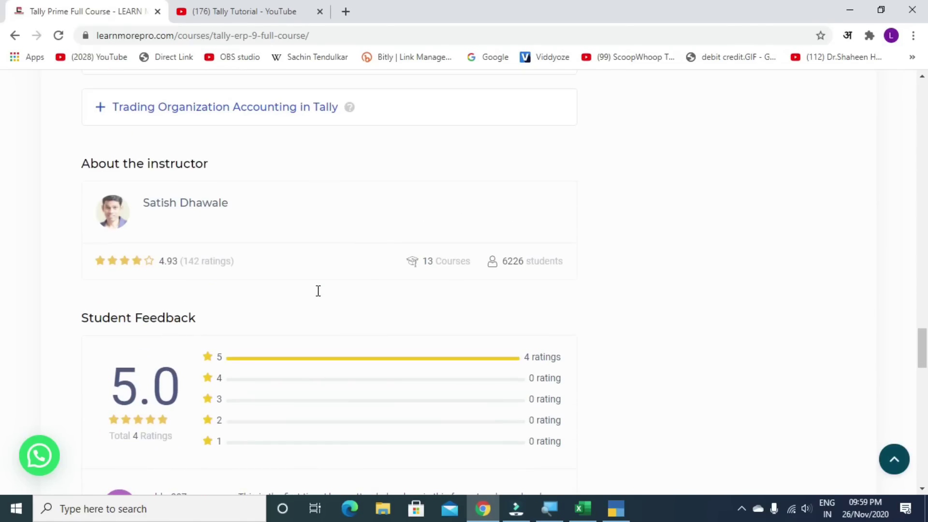
pyautogui.scroll(20, 318, 291)
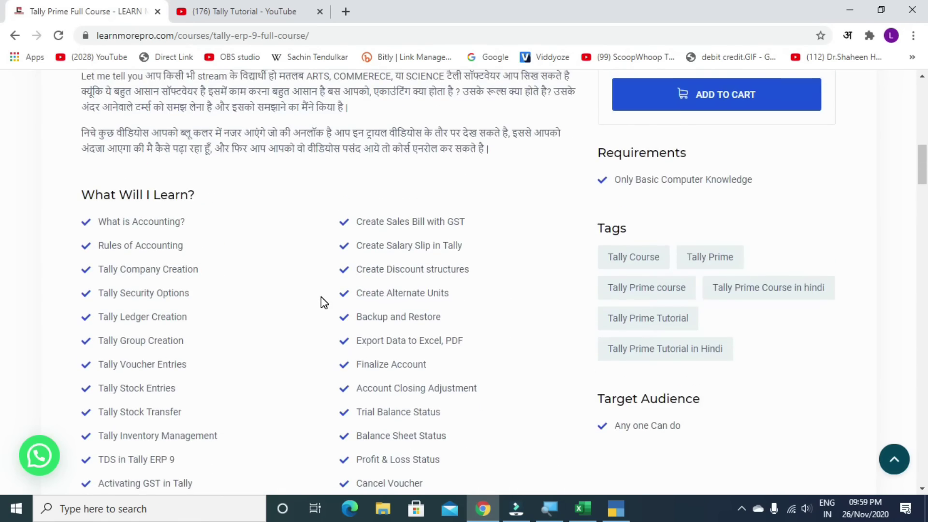
pyautogui.scroll(12, 321, 297)
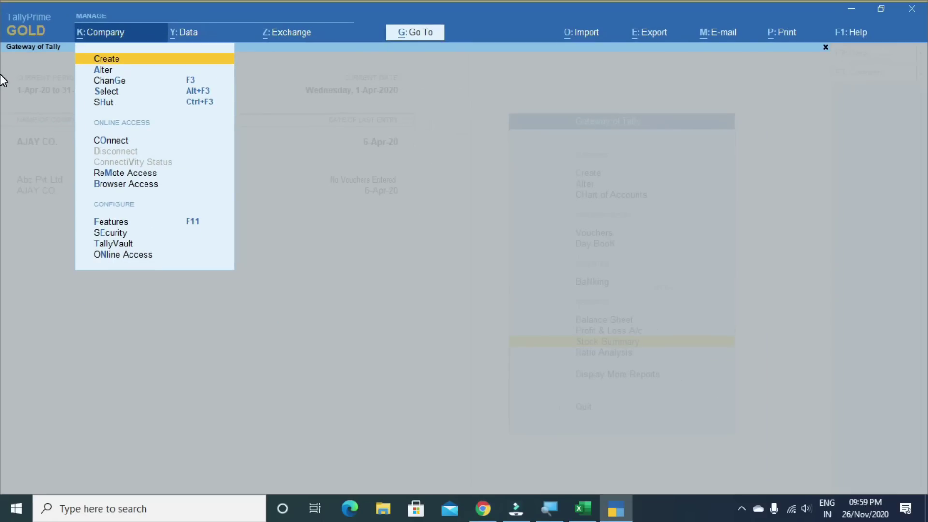
# - Switch to Excel and select the Data Menu backup and restore entry, then return to TallyPrime and open the Data menu
pyautogui.hotkey('alt', 'Tab')
pyautogui.hotkey('alt', 'Tab')
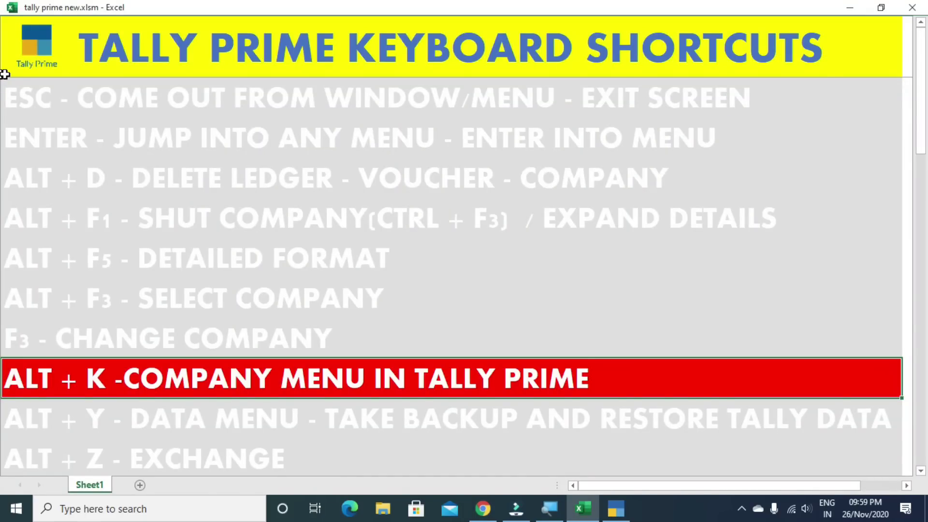
pyautogui.press('Down')
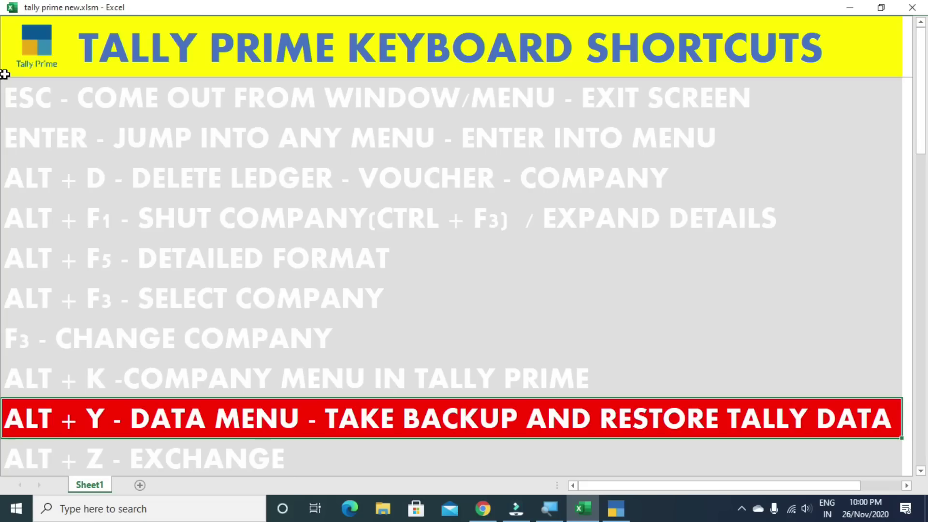
pyautogui.scroll(-1, 9, 92)
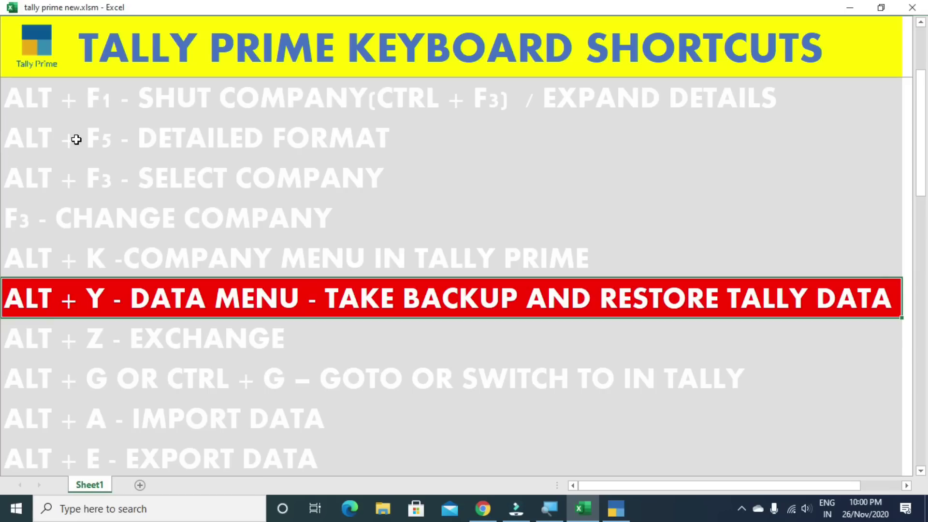
pyautogui.hotkey('alt', 'Tab')
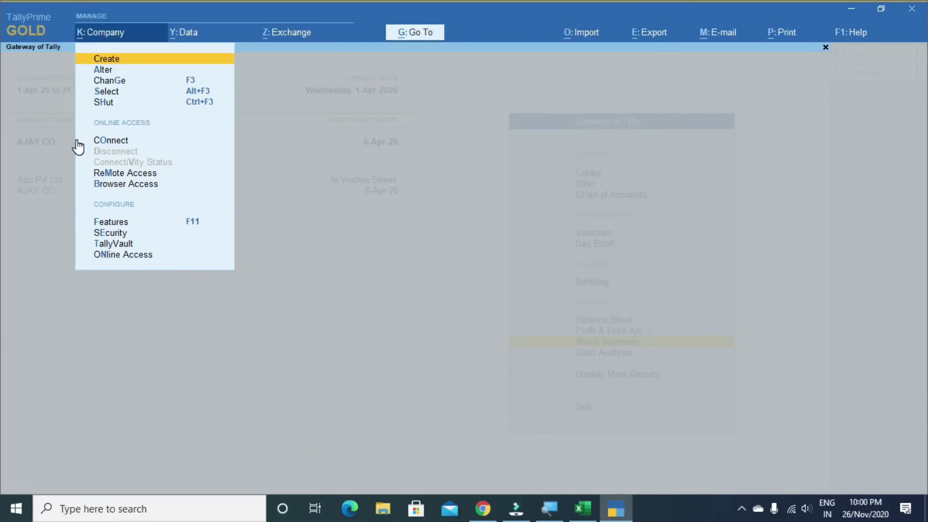
pyautogui.hotkey('alt', 'y')
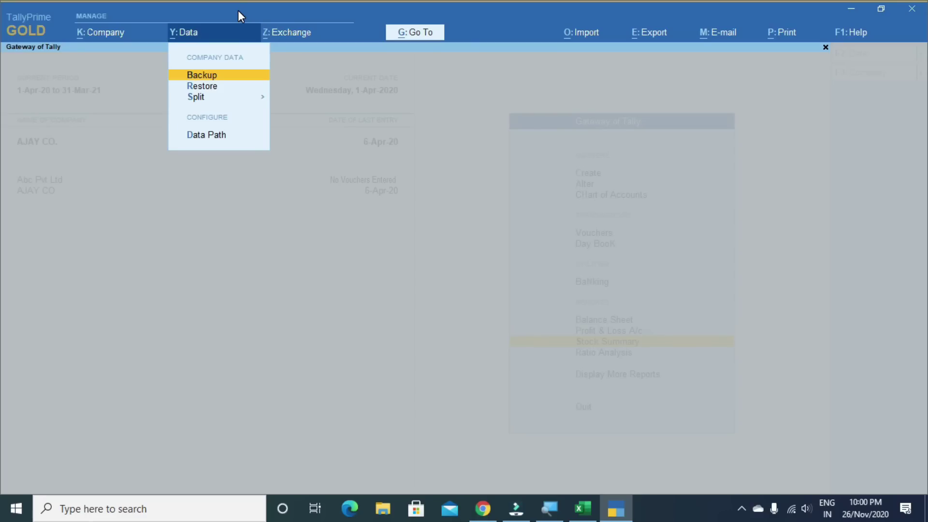
# - Select the Exchange entry in the Excel shortcut list, return to TallyPrime, and open the Exchange menu
pyautogui.hotkey('alt', 'Tab')
pyautogui.press('Down')
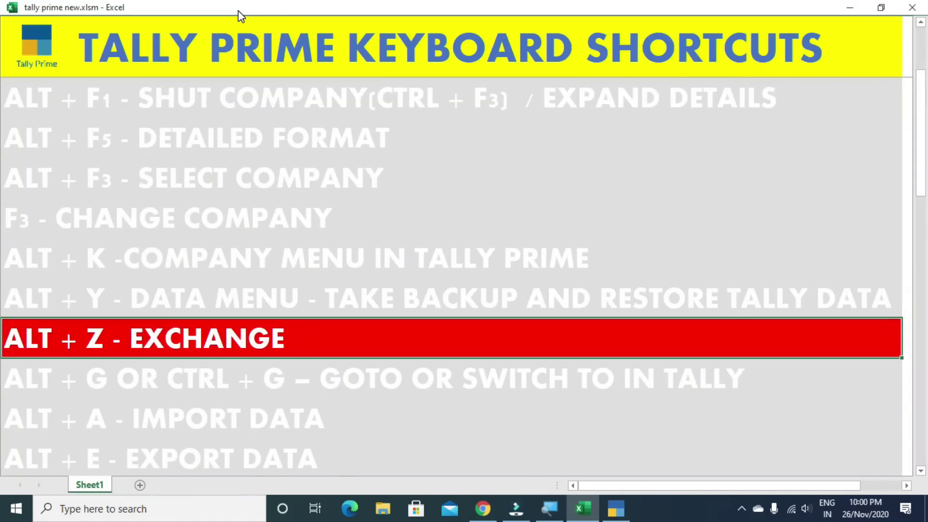
pyautogui.hotkey('alt', 'Tab')
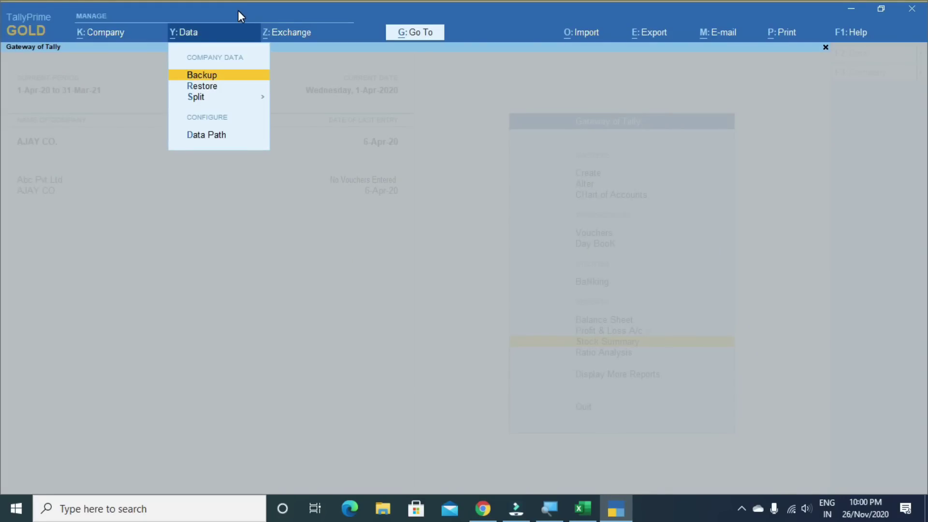
pyautogui.hotkey('alt', 'z')
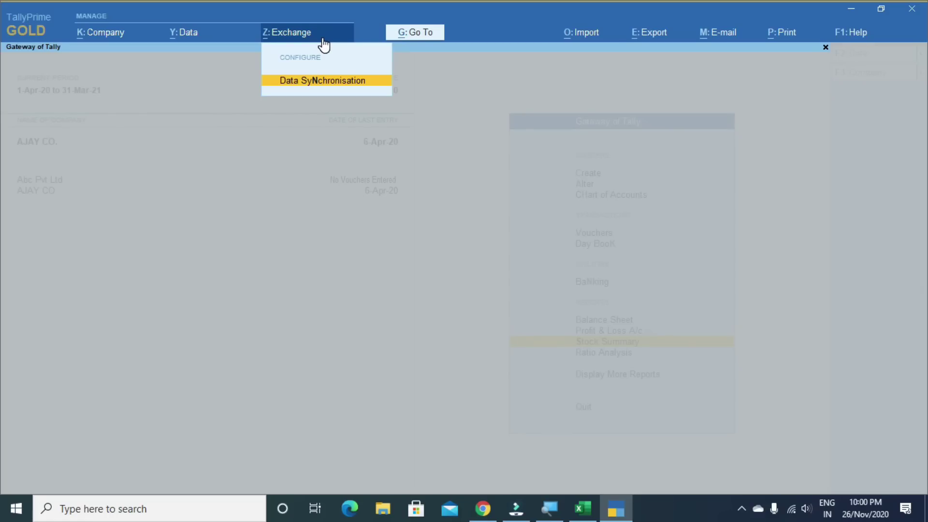
# - Select the Goto or Switch To entry in the Excel shortcut list, return to TallyPrime, and open Go To
pyautogui.hotkey('alt', 'Tab')
pyautogui.press('Down')
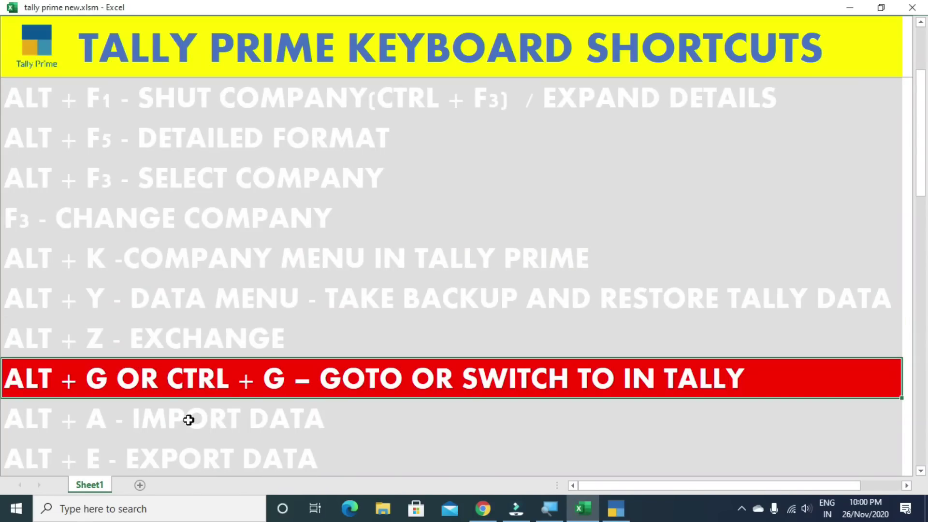
pyautogui.scroll(-1, 187, 416)
pyautogui.scroll(-1, 189, 396)
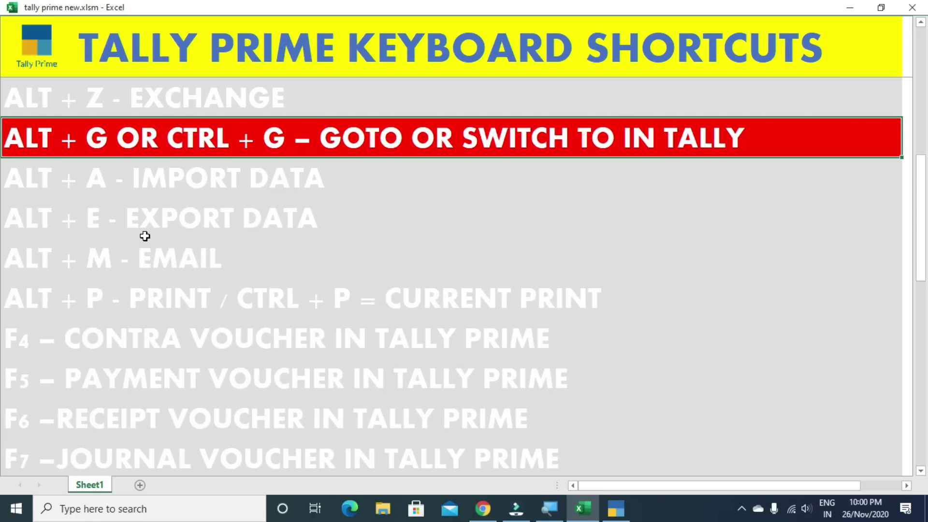
pyautogui.hotkey('alt', 'Tab')
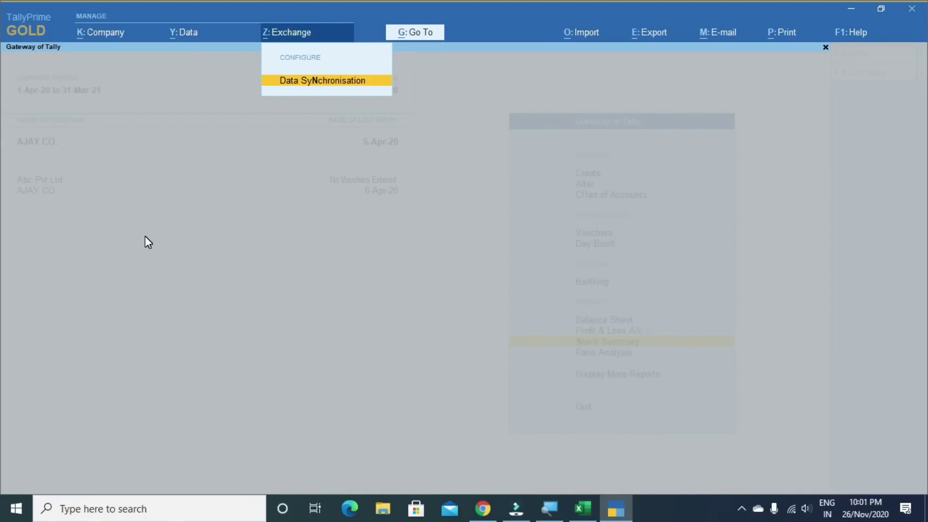
pyautogui.hotkey('alt', 'g')
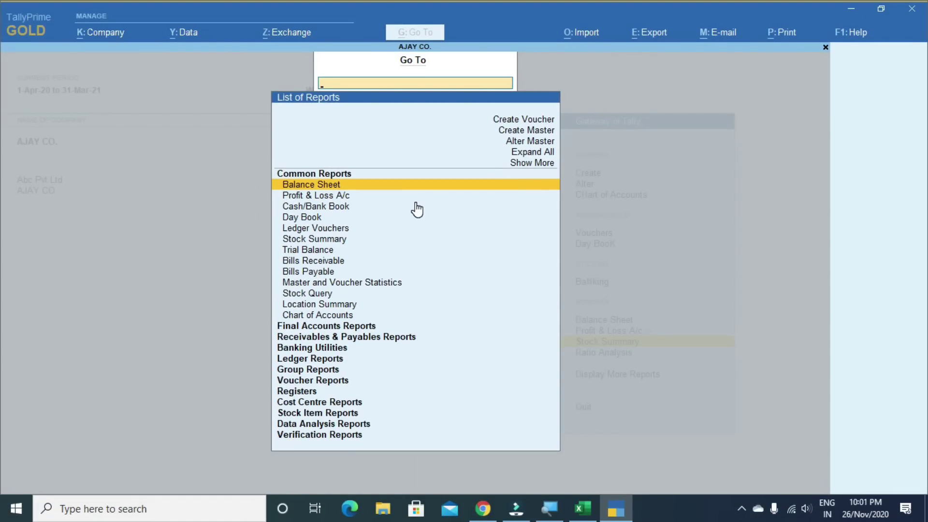
# - Open the Day Book from the Go To list of reports and close it to return to the Gateway of Tally
pyautogui.press('Down')
pyautogui.press('Down')
pyautogui.press('Down')
pyautogui.press('Return')
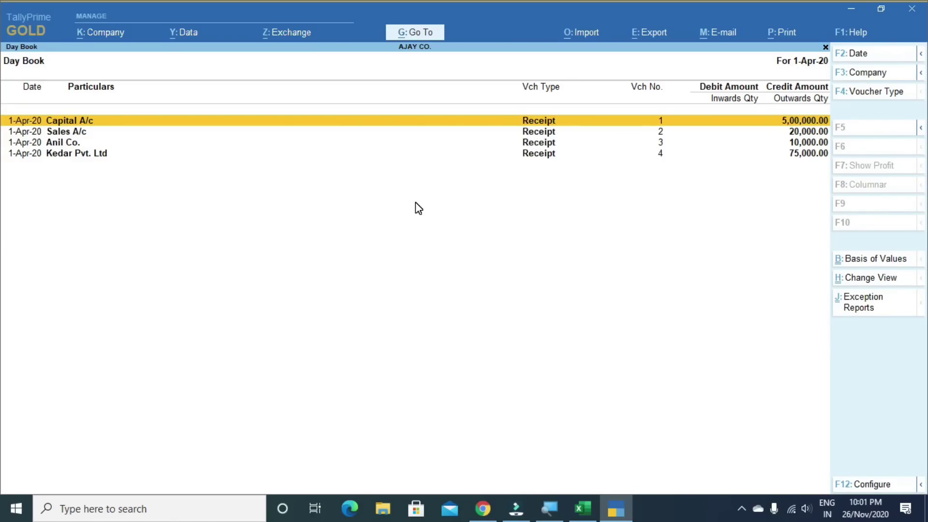
pyautogui.press('Escape')
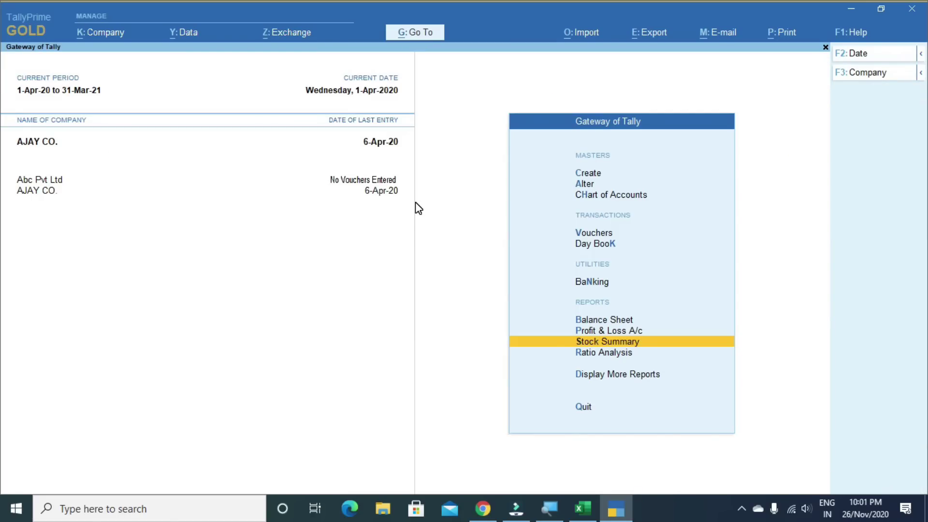
# - Open Vouchers from the Gateway of Tally and change the voucher type to Purchase
pyautogui.press('Up')
pyautogui.press('Up')
pyautogui.press('Up')
pyautogui.press('Up')
pyautogui.press('Up')
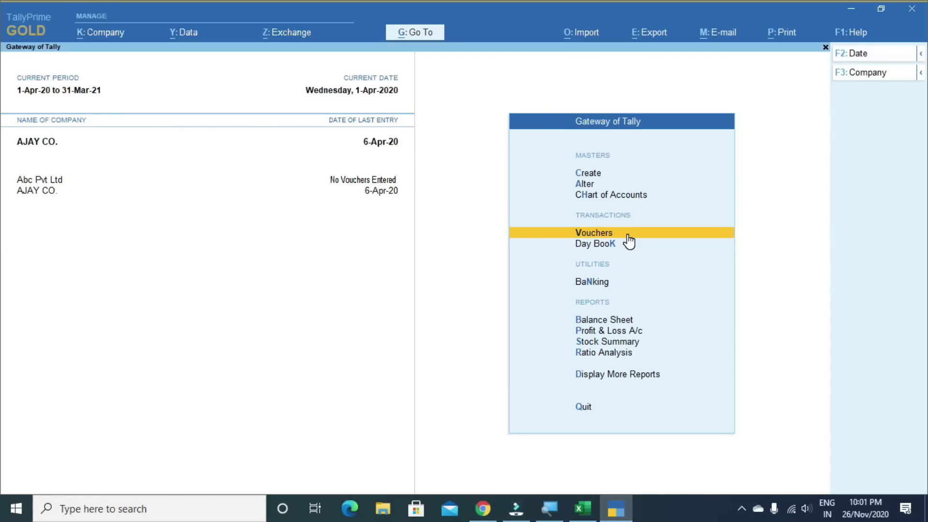
pyautogui.click(629, 237)
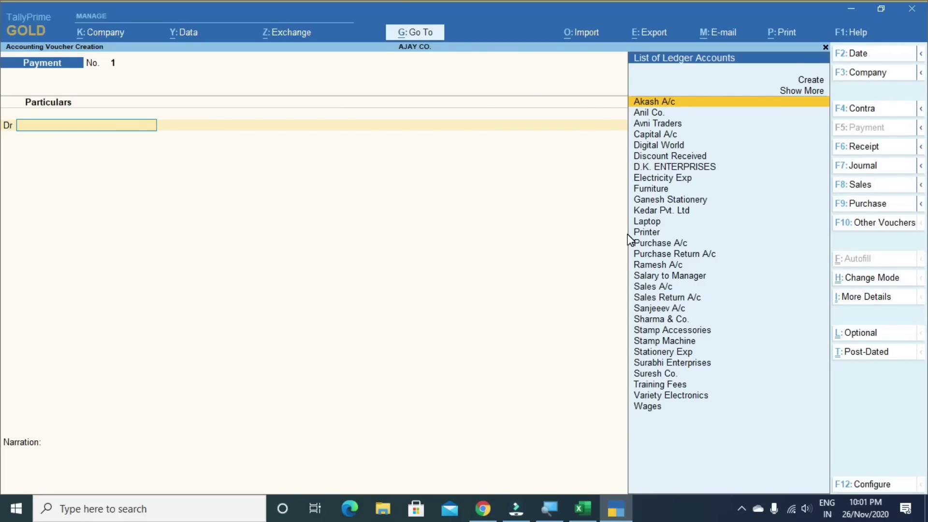
pyautogui.press('F9')
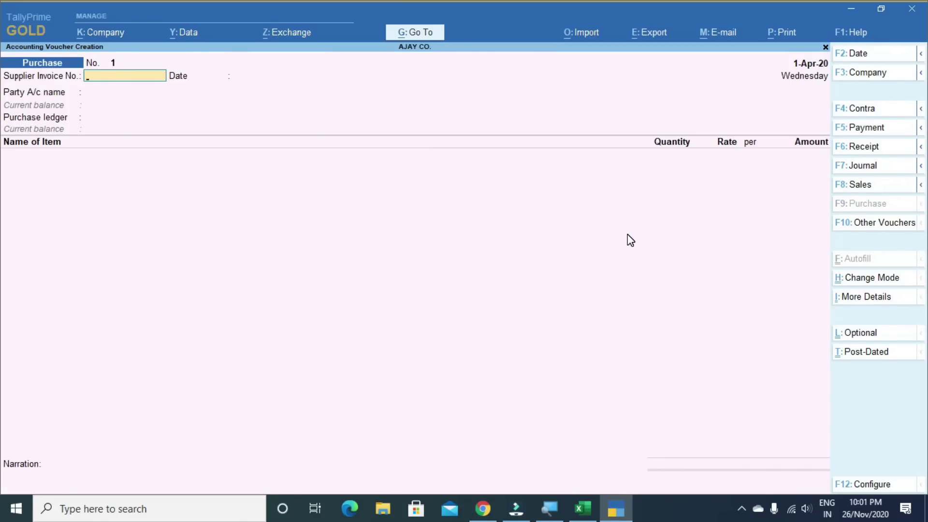
# - Fill in the purchase voucher with supplier invoice number 01, party account Anil Co. and purchase ledger Purchase A/c
pyautogui.write('01')
pyautogui.press('Return')
pyautogui.press('Return')
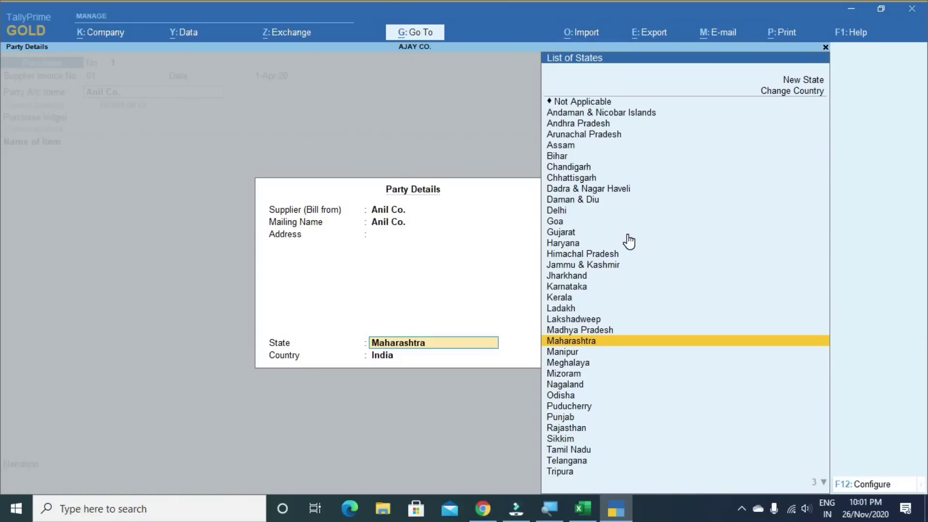
pyautogui.press('Return')
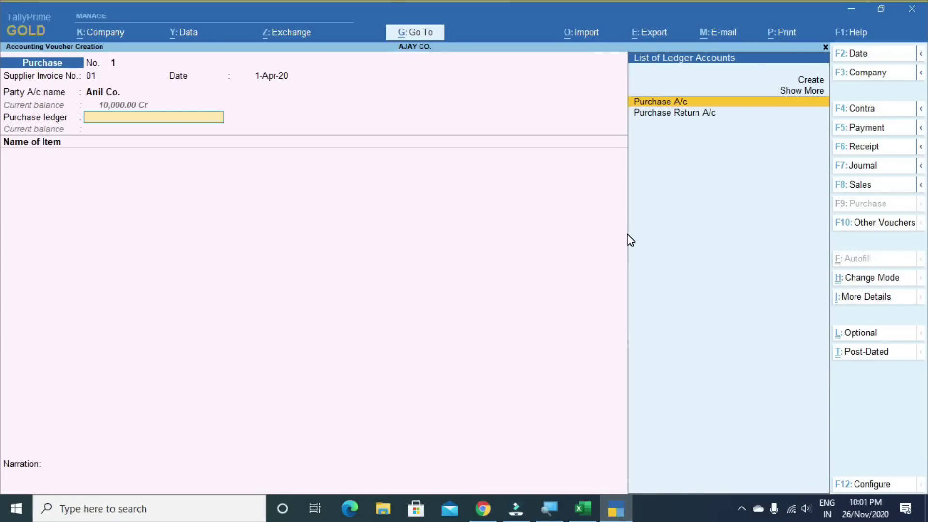
pyautogui.press('Return')
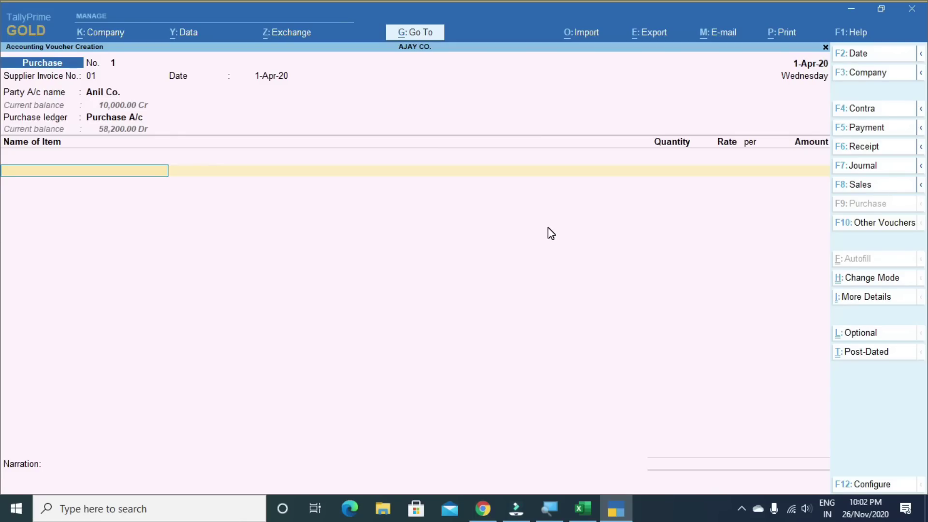
# - Open the Balance Sheet through Go To while keeping the purchase voucher open
pyautogui.hotkey('alt', 'g')
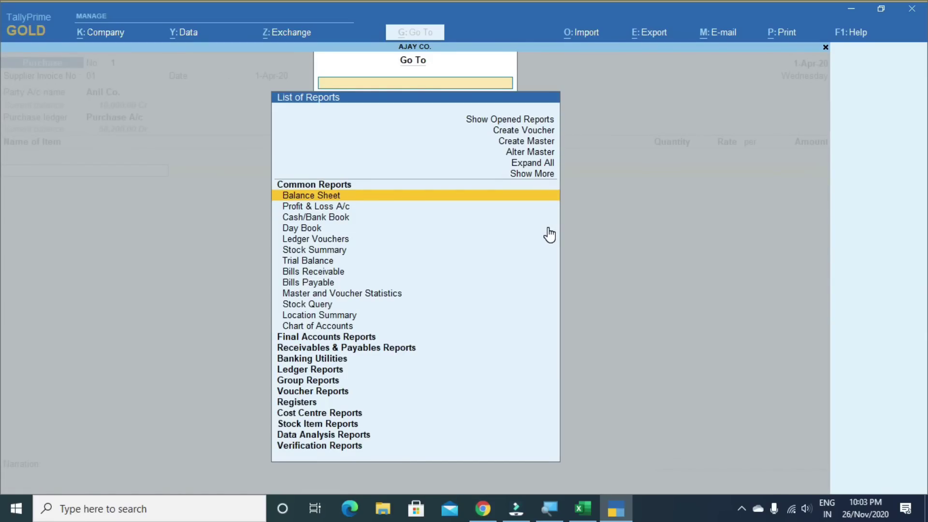
pyautogui.press('Return')
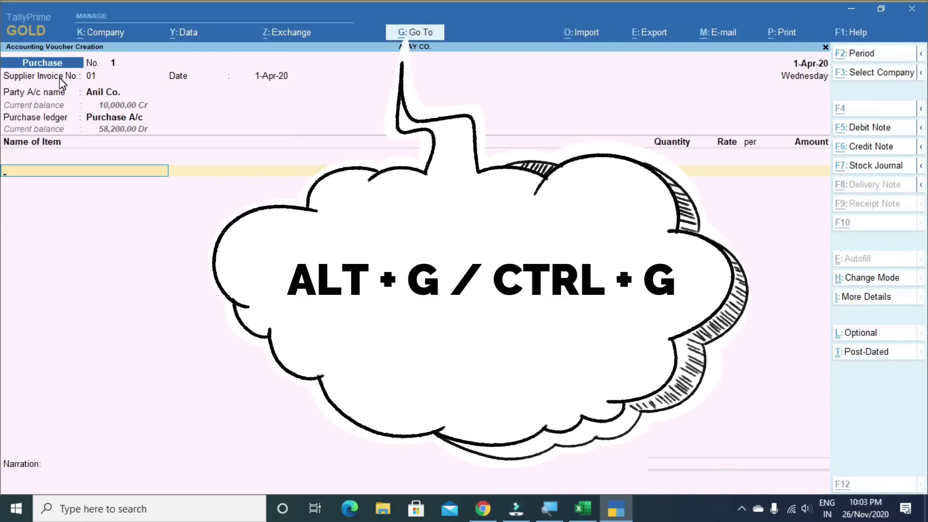
# - Open Go To over the purchase voucher and extend its list of reports with Show More
pyautogui.hotkey('alt', 'g')
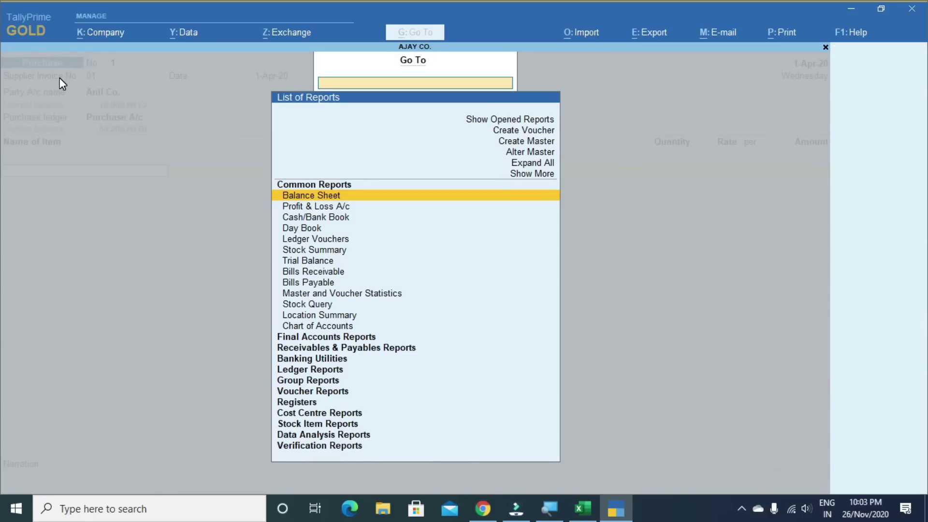
pyautogui.press('Up')
pyautogui.press('Up')
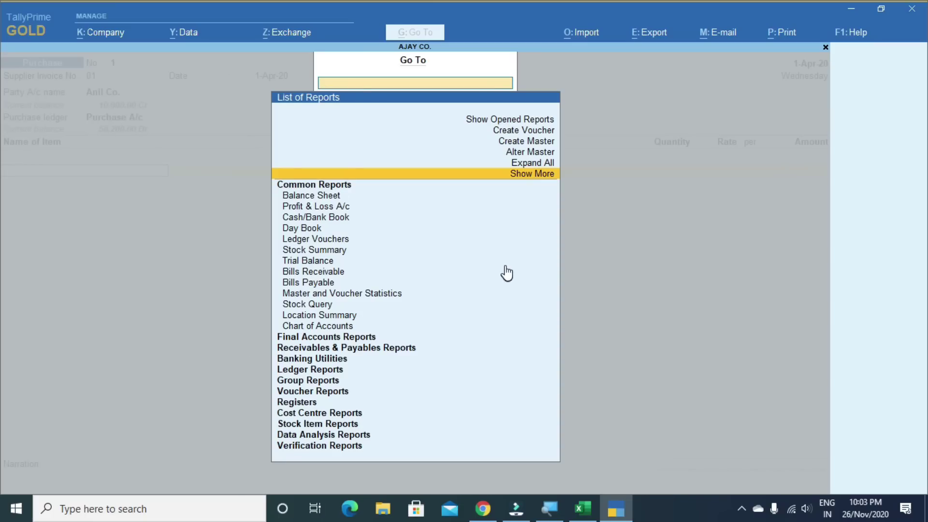
pyautogui.press('Up')
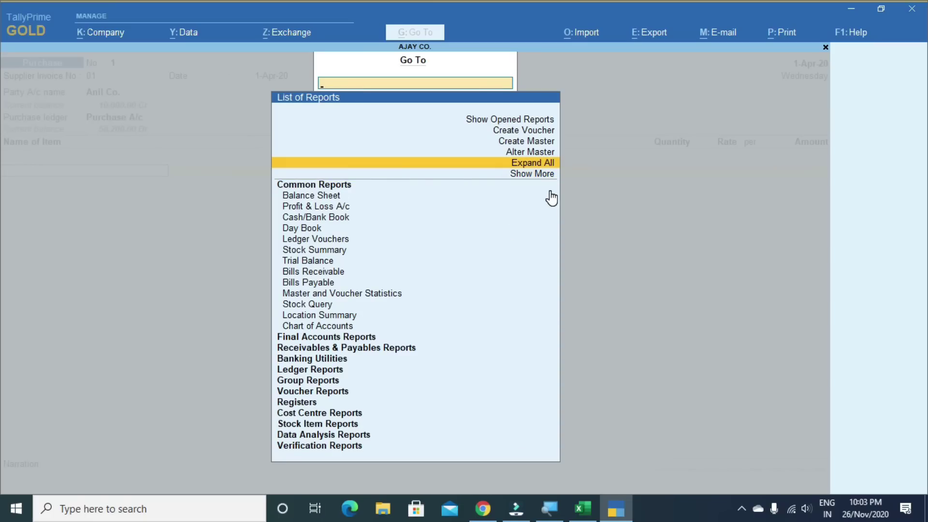
pyautogui.press('Up')
pyautogui.press('Down')
pyautogui.press('Down')
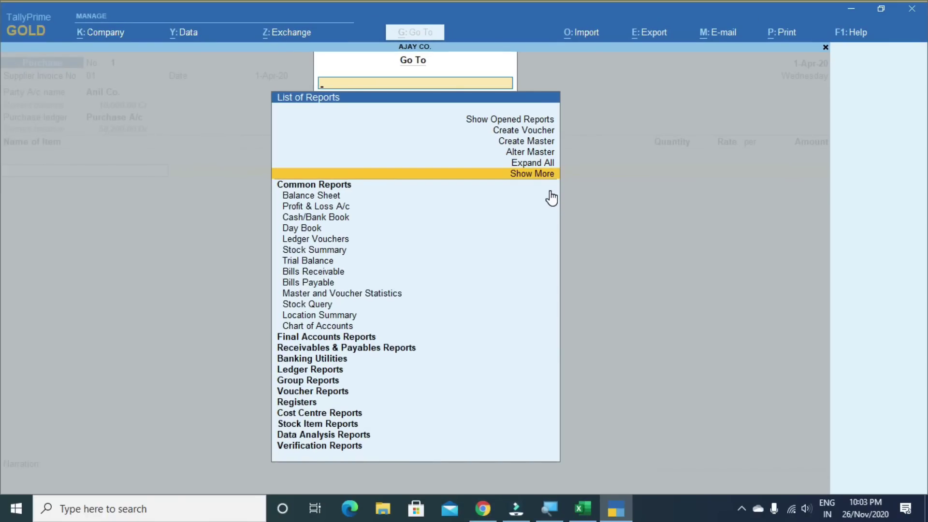
pyautogui.press('Return')
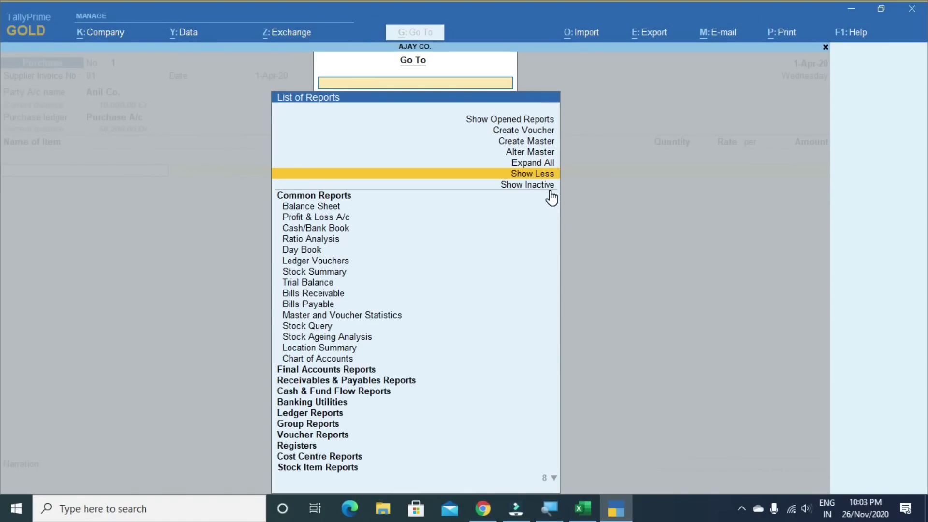
# - Expand all report groups and show the inactive reports in the Go To list, and return to the purchase voucher
pyautogui.press('Up')
pyautogui.press('Return')
pyautogui.press('Down')
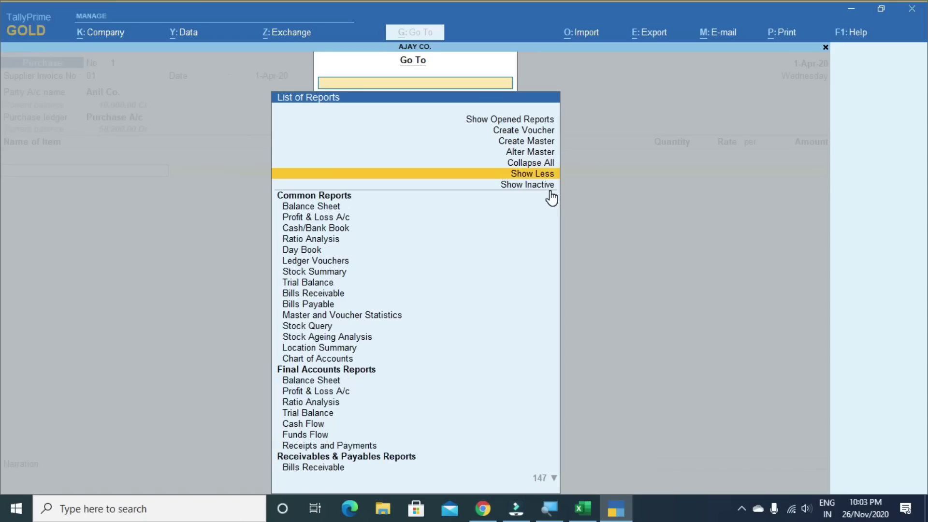
pyautogui.press('Down')
pyautogui.press('Return')
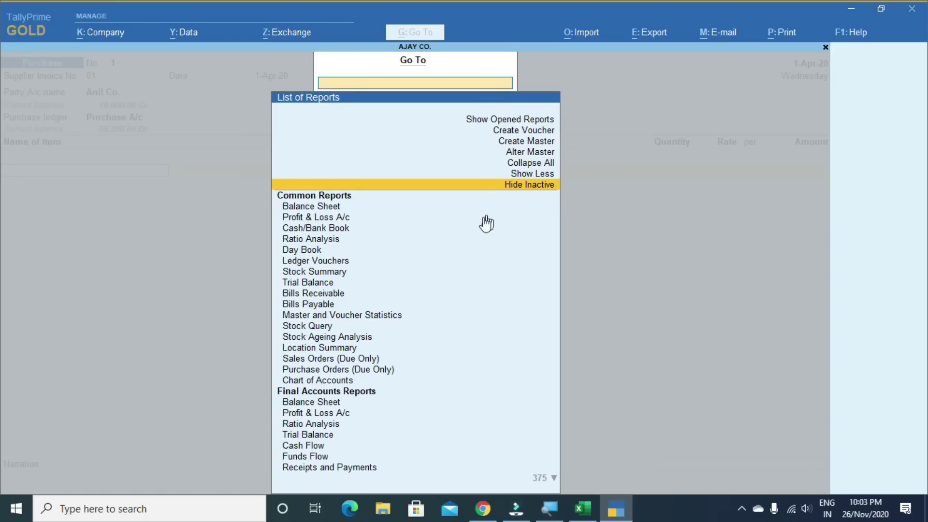
pyautogui.press('Down')
pyautogui.press('Down')
pyautogui.press('Down')
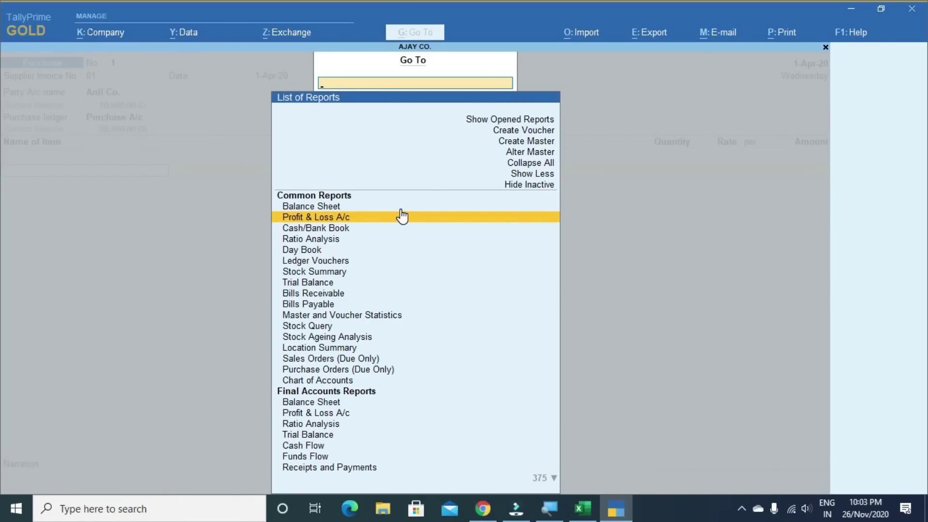
pyautogui.press('Escape')
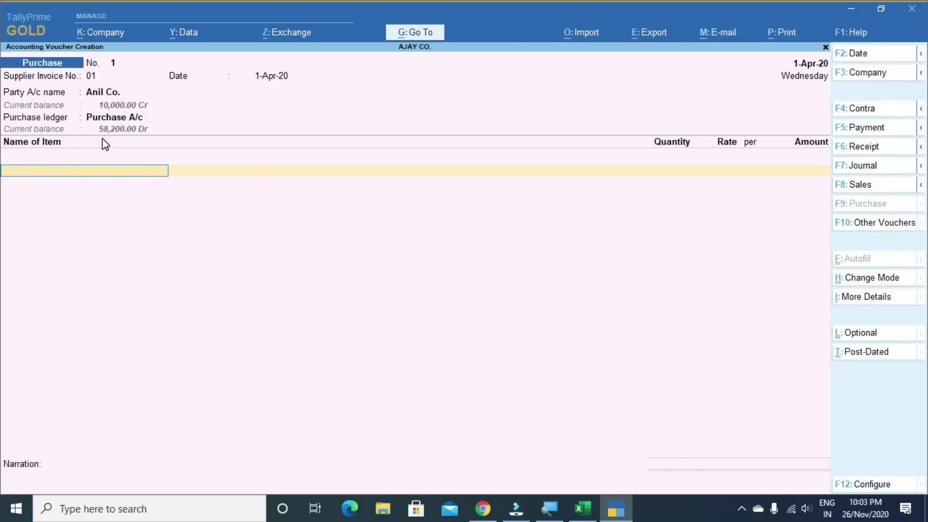
# - Highlight the Import Data row in the Excel shortcut list, and view the Import menu in TallyPrime
pyautogui.press('alt')
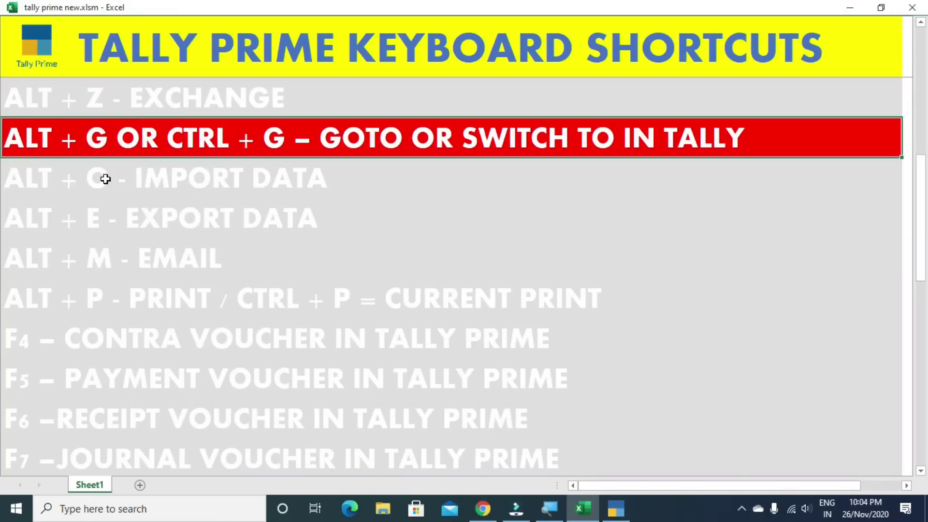
pyautogui.click(105, 179)
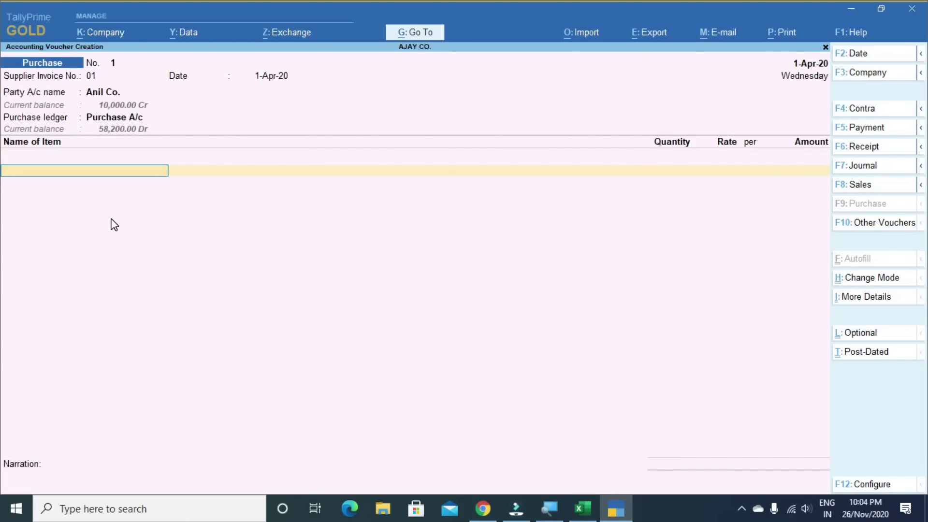
pyautogui.hotkey('alt', 'o')
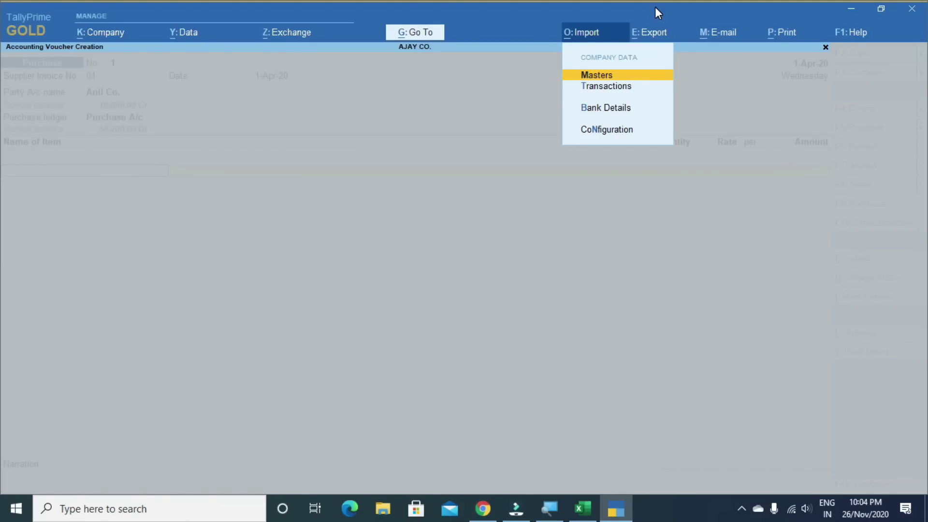
pyautogui.press('Escape')
# - Switch to Excel, highlight the Export Data row in the shortcut list, and return to TallyPrime
pyautogui.hotkey('alt', 'Tab')
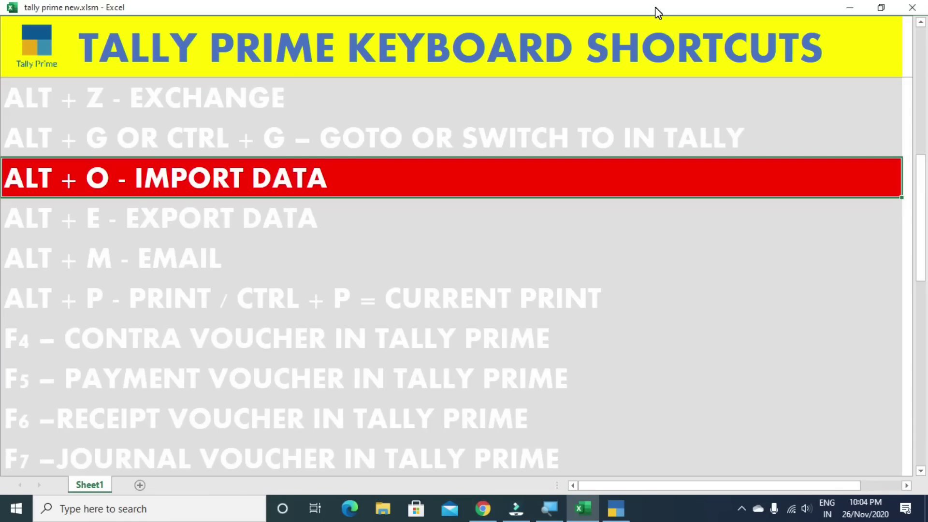
pyautogui.press('Down')
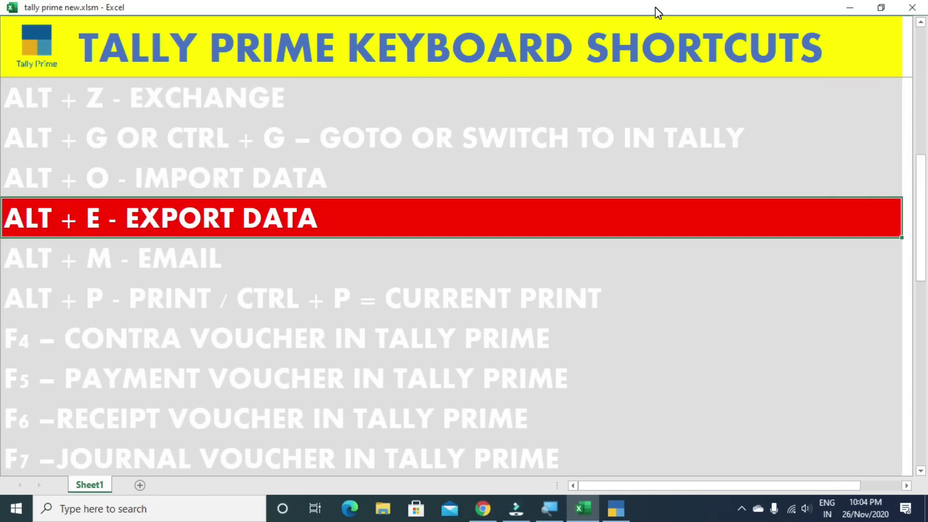
pyautogui.hotkey('alt', 'Tab')
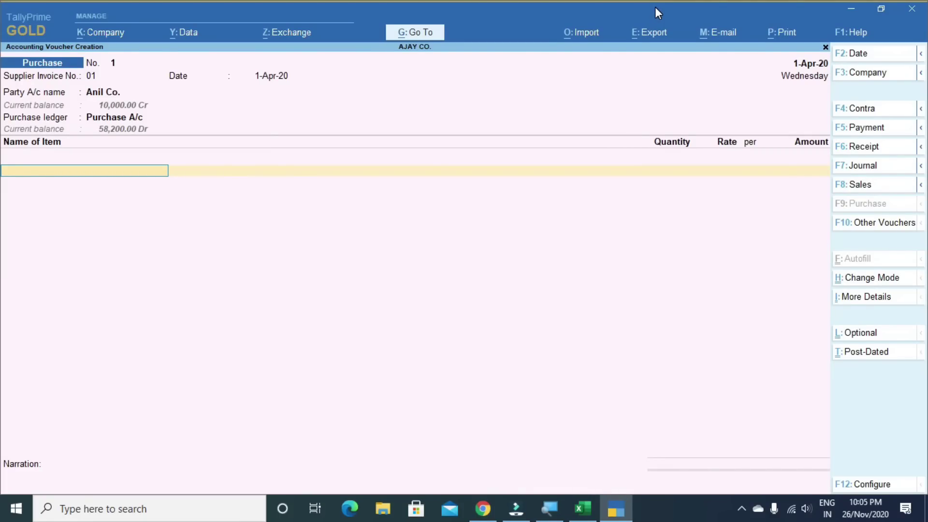
# - Abandon the purchase voucher and open the Day Book from the Gateway of Tally
pyautogui.press('Escape')
pyautogui.press('Return')
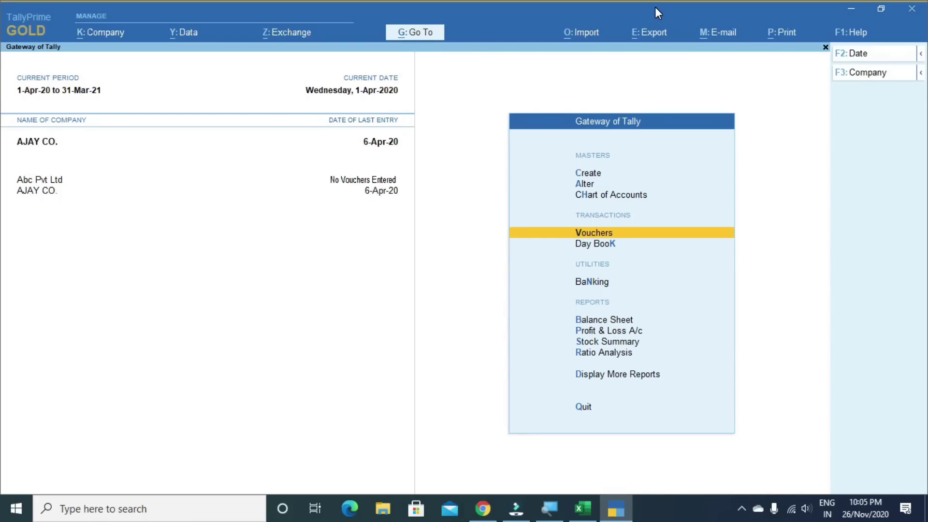
pyautogui.press('k')
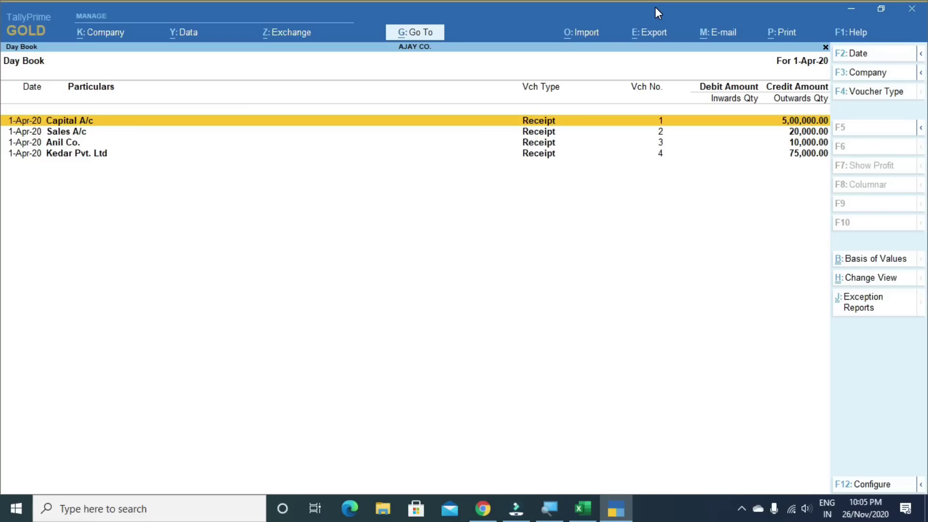
# - View the Export options for the Day Book and open the configuration for exporting the current report
pyautogui.hotkey('alt', 'e')
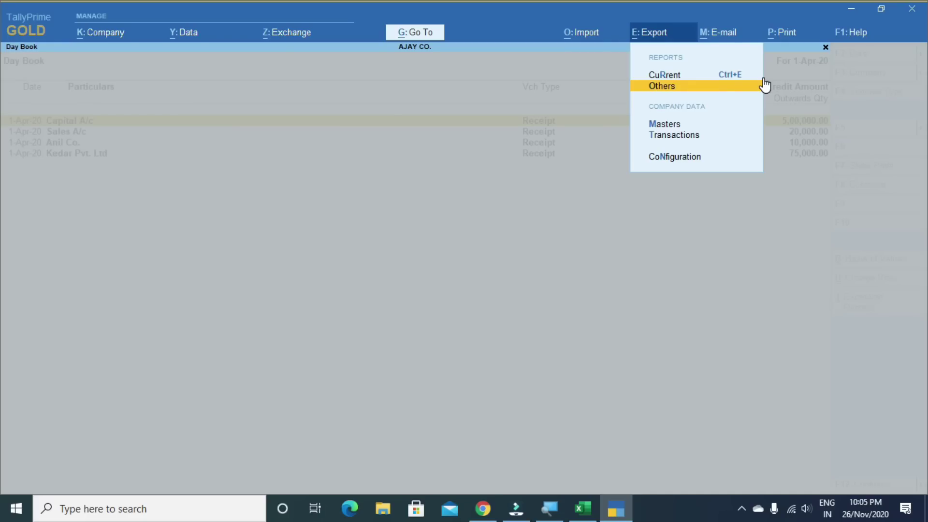
pyautogui.press('Escape')
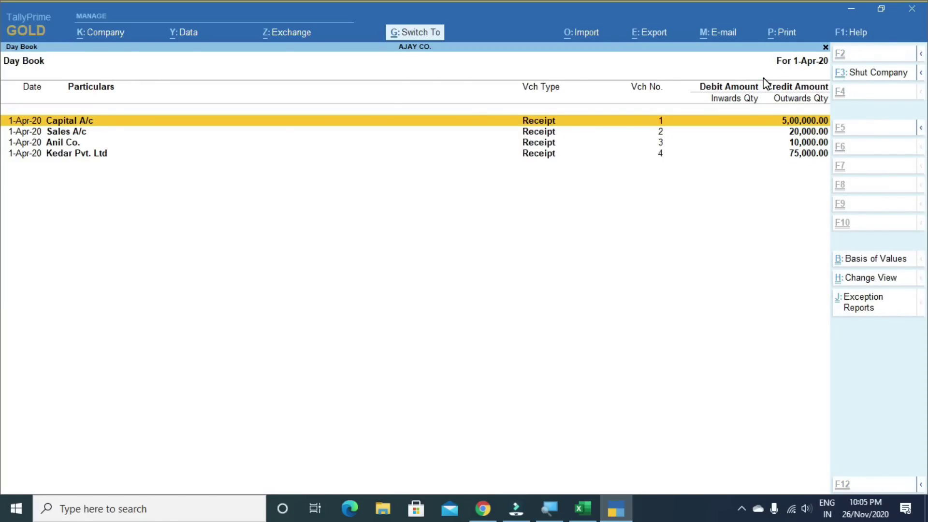
pyautogui.hotkey('alt', 'e')
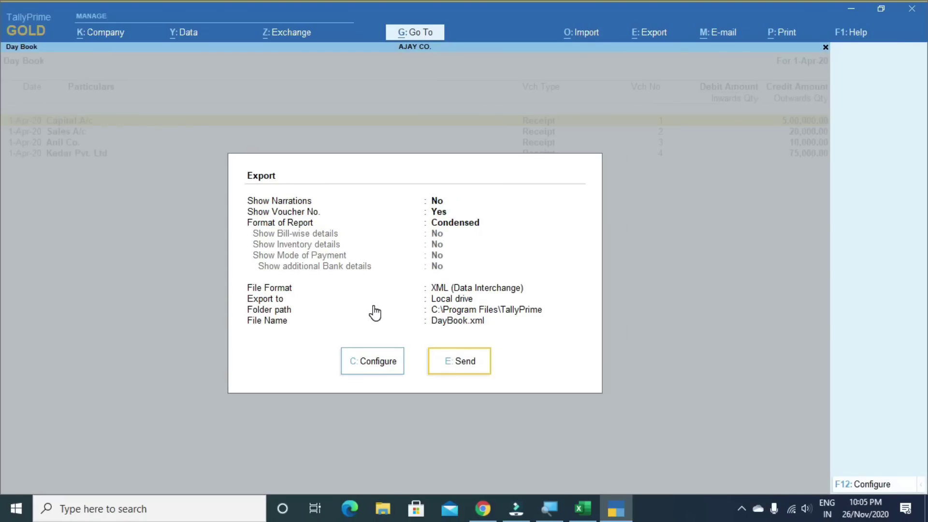
pyautogui.press('Left')
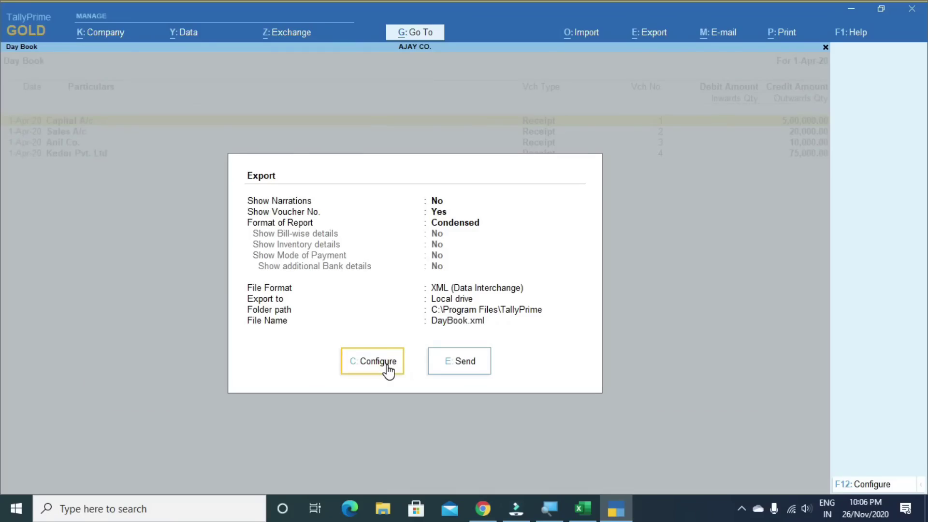
pyautogui.click(388, 367)
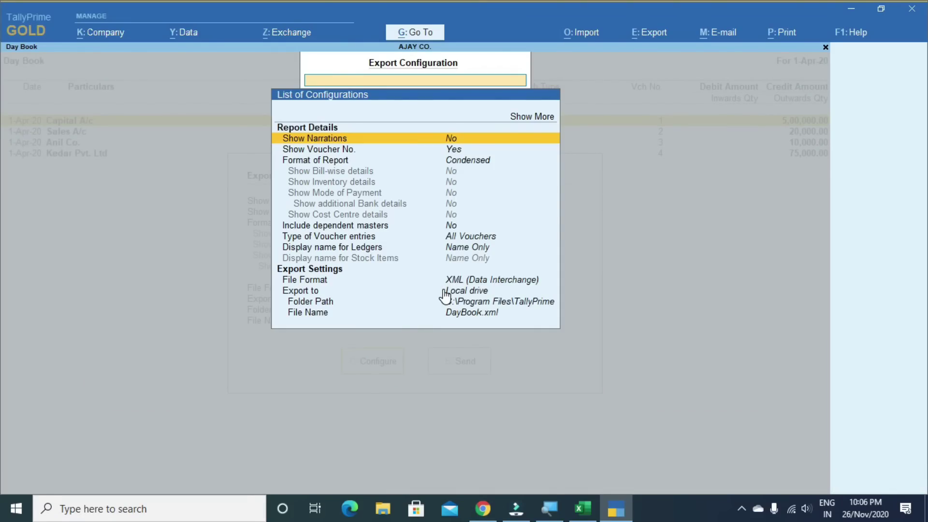
# - Try switching Show Narrations to Yes and back to No in the export configuration
pyautogui.press('Return')
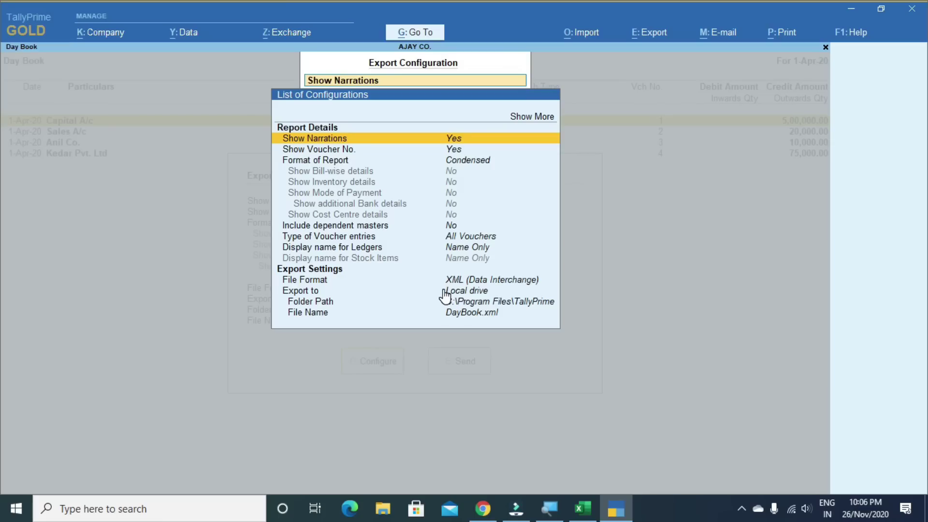
pyautogui.press('Return')
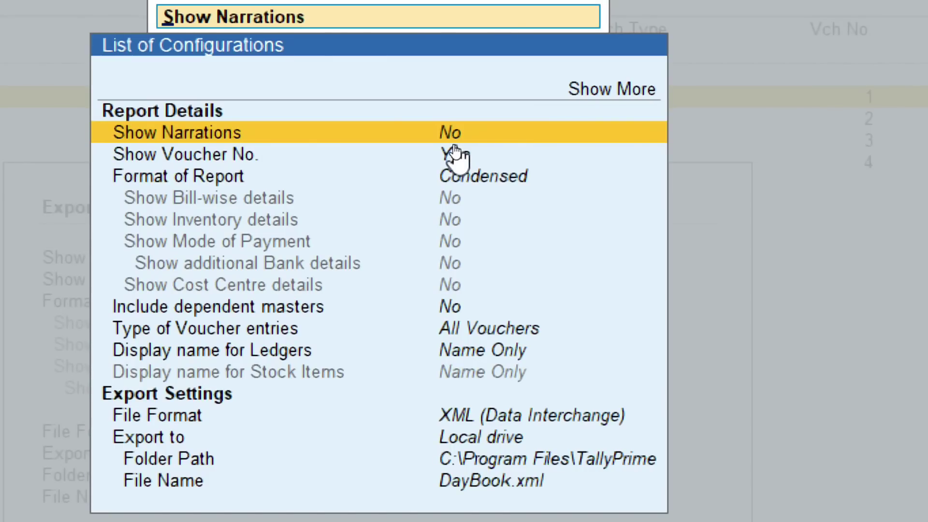
pyautogui.press('Return')
pyautogui.press('Return')
# - Set the Day Book export's file format to Excel (Spreadsheet)
pyautogui.press('Down')
pyautogui.press('Down')
pyautogui.press('Down')
pyautogui.press('Down')
pyautogui.press('Down')
pyautogui.press('Down')
pyautogui.press('Down')
pyautogui.press('Down')
pyautogui.press('Down')
pyautogui.press('Down')
pyautogui.press('Down')
pyautogui.press('Down')
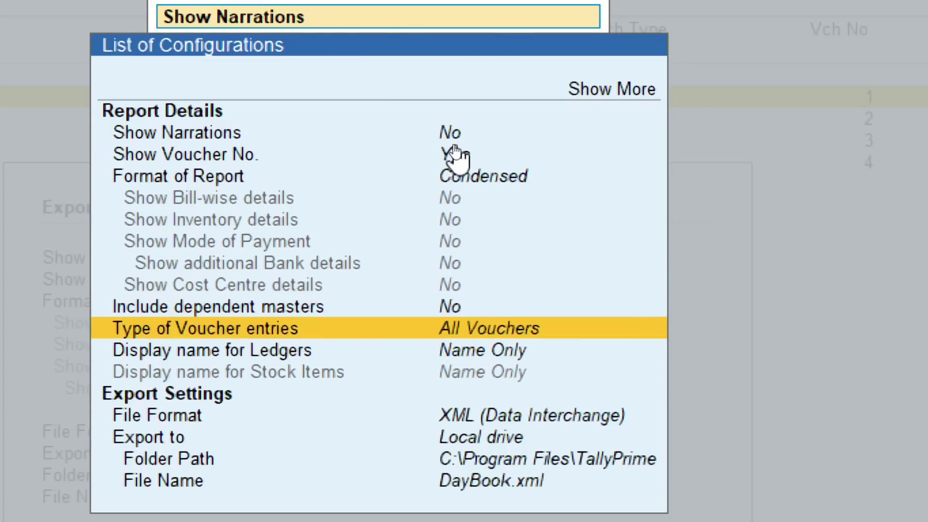
pyautogui.press('Down')
pyautogui.press('Down')
pyautogui.press('Down')
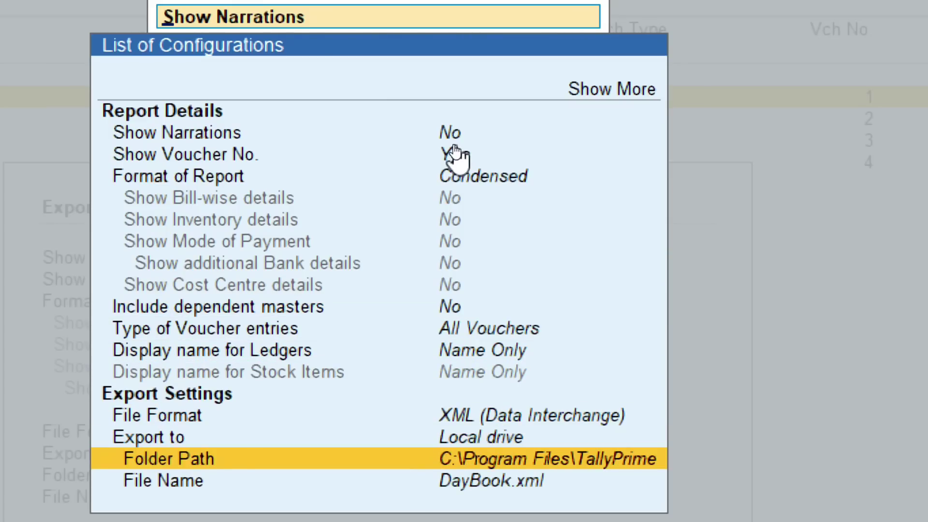
pyautogui.press('Up')
pyautogui.press('Up')
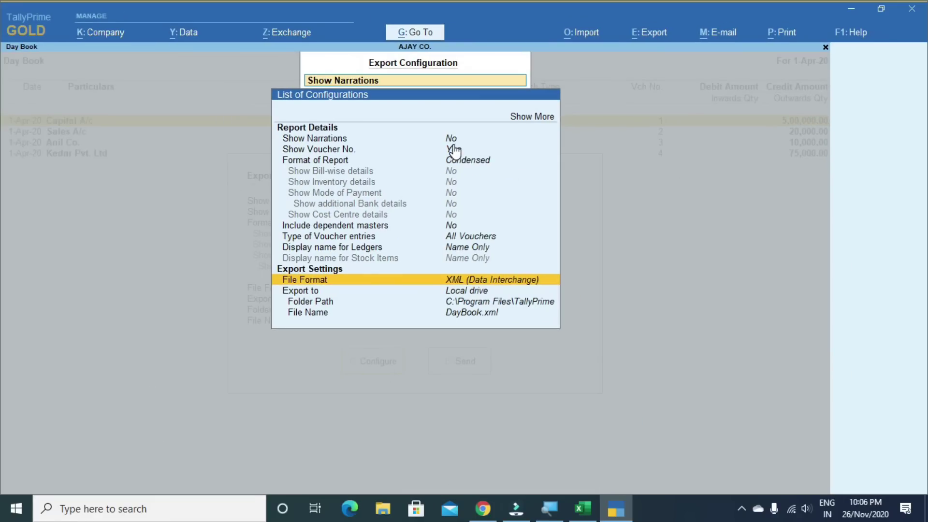
pyautogui.press('Return')
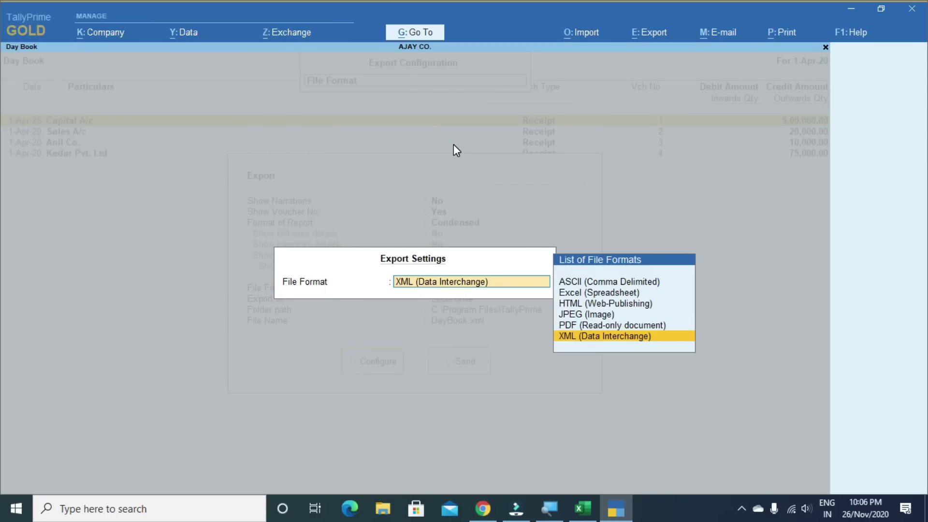
pyautogui.press('Up')
pyautogui.press('Up')
pyautogui.press('Up')
pyautogui.press('Up')
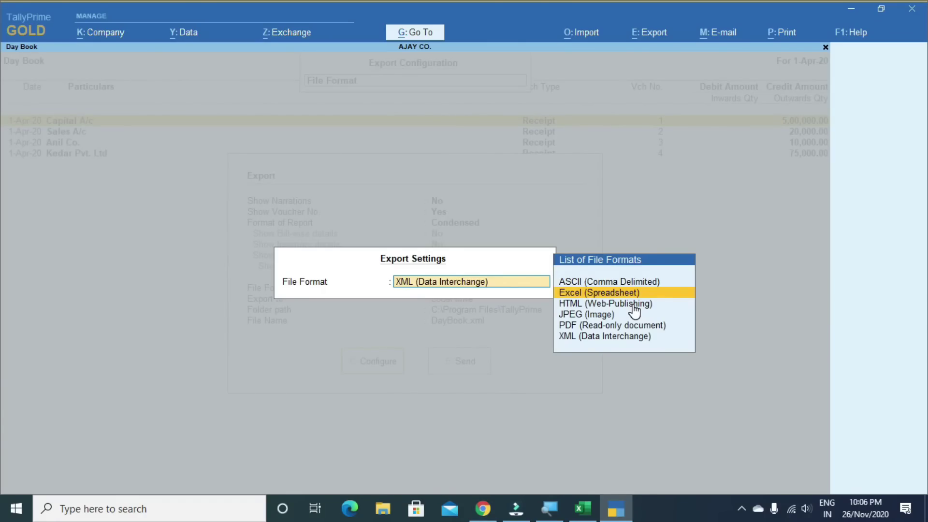
pyautogui.press('Return')
pyautogui.press('Return')
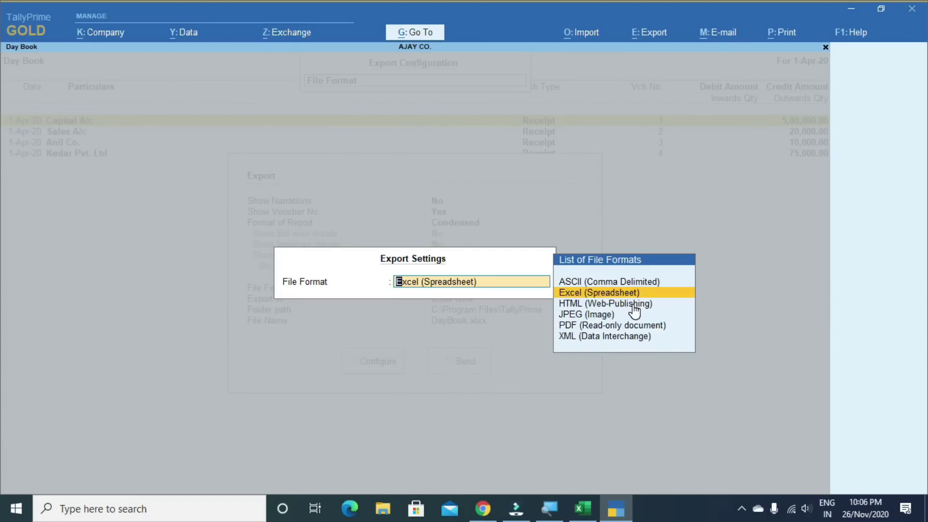
pyautogui.press('Return')
pyautogui.press('Return')
pyautogui.press('Return')
# - Finish the export configuration and send the Day Book to the local drive as DayBook.xlsx
pyautogui.press('Down')
pyautogui.press('Down')
pyautogui.press('Down')
pyautogui.press('Down')
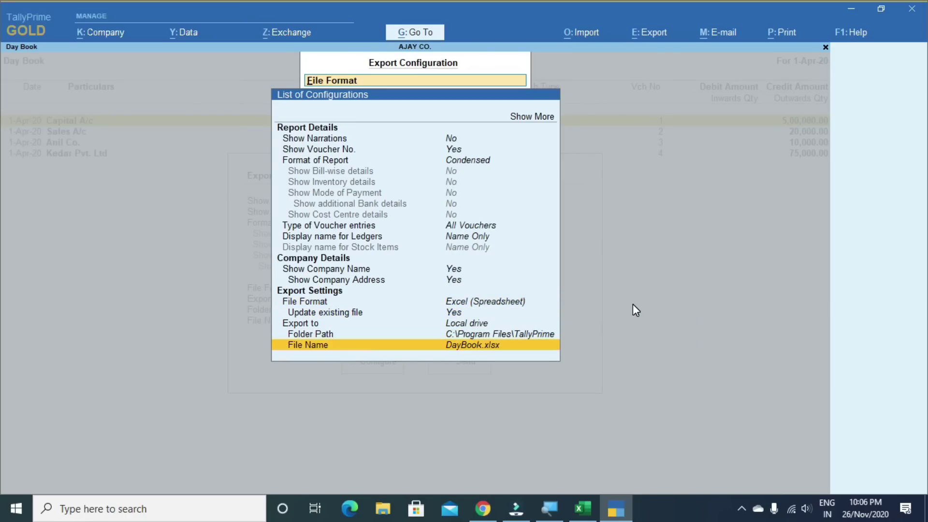
pyautogui.press('Escape')
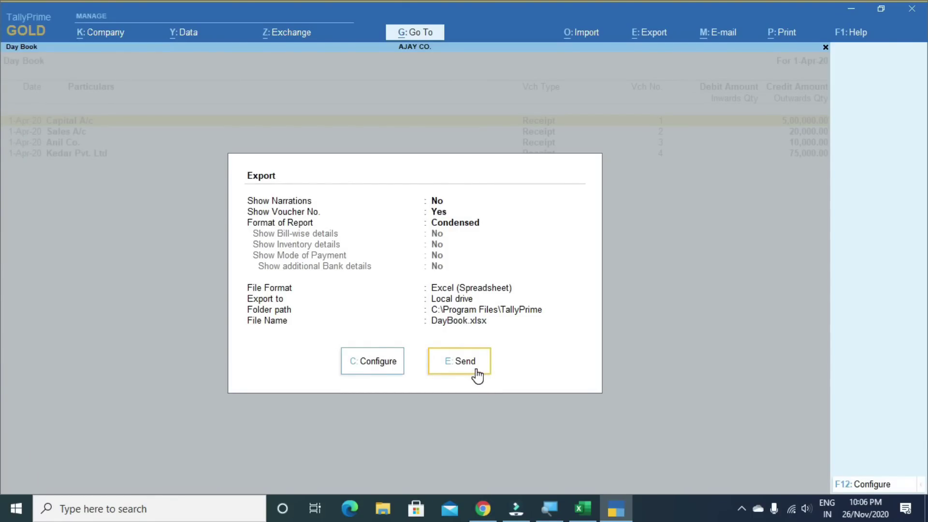
pyautogui.click(477, 375)
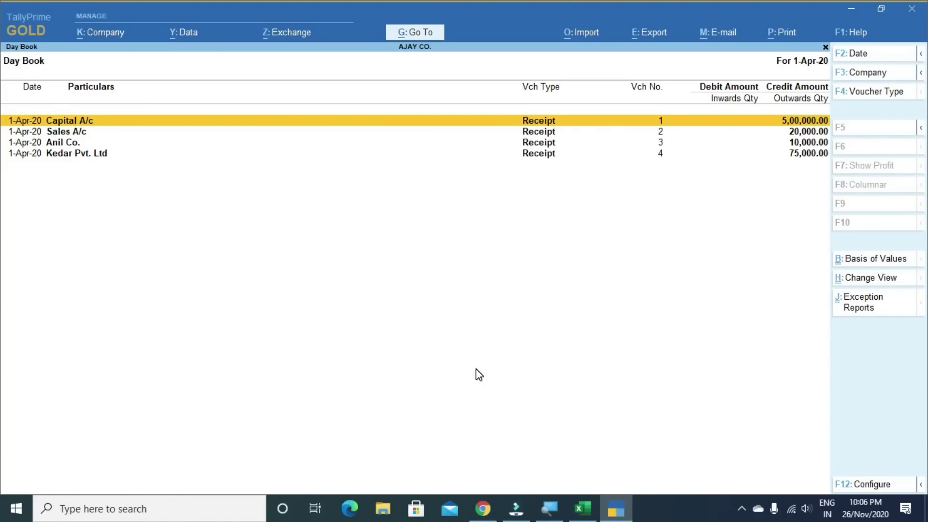
# - Highlight the Email row in the Excel shortcut list, and open the E-mail menu for the Day Book in TallyPrime
pyautogui.hotkey('alt', 'Tab')
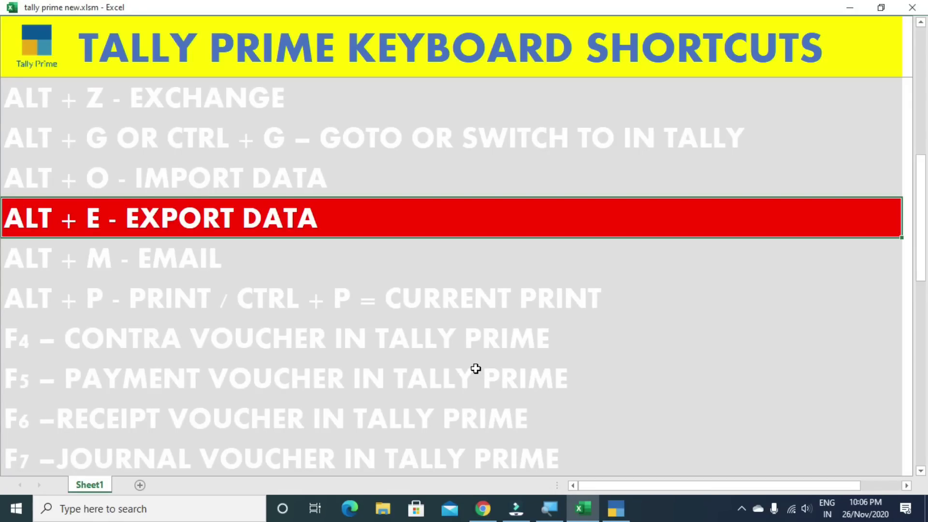
pyautogui.press('Down')
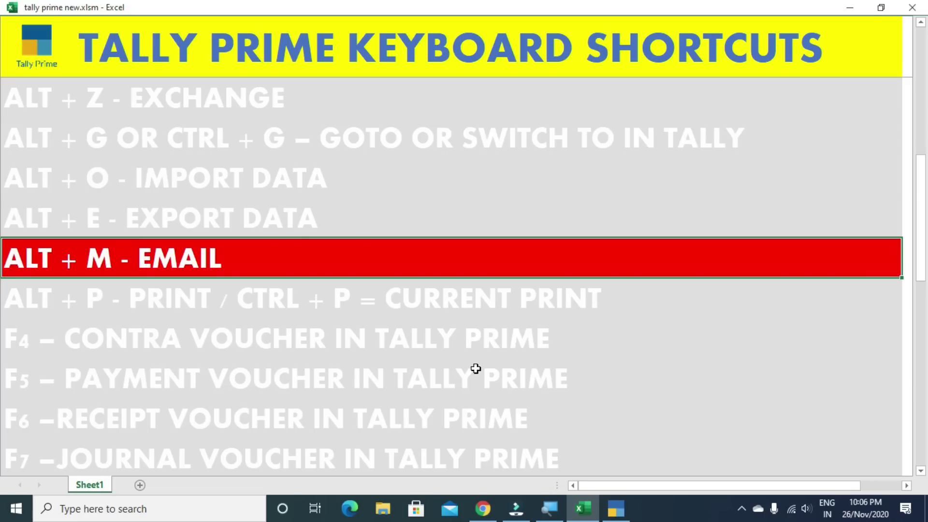
pyautogui.hotkey('alt', 'Tab')
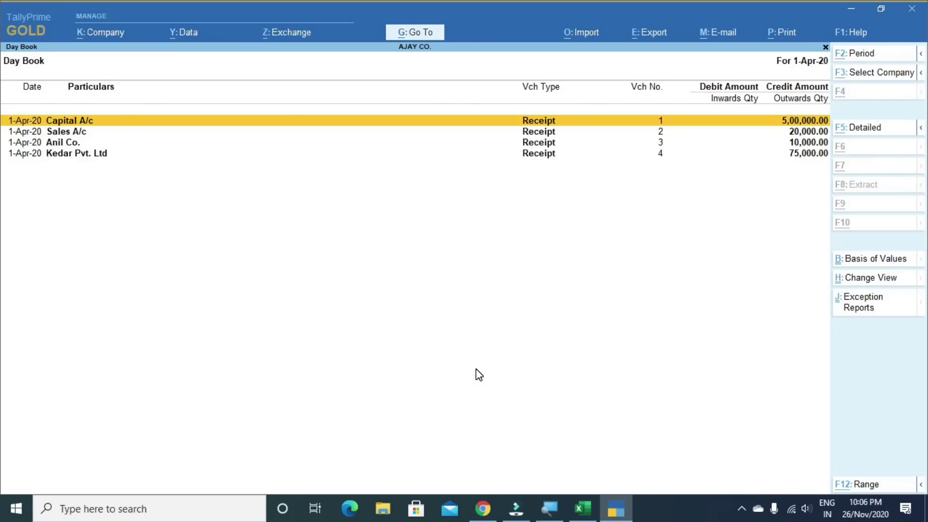
pyautogui.hotkey('alt', 'm')
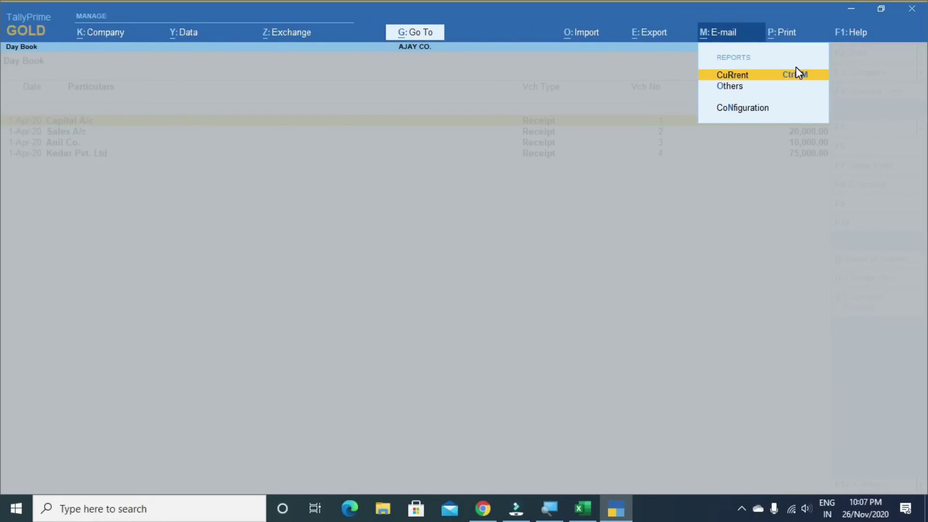
# - Highlight the Print / Current Print row in the Excel shortcut list, and return to TallyPrime's Day Book with the E-mail menu closed
pyautogui.hotkey('alt', 'Tab')
pyautogui.press('Down')
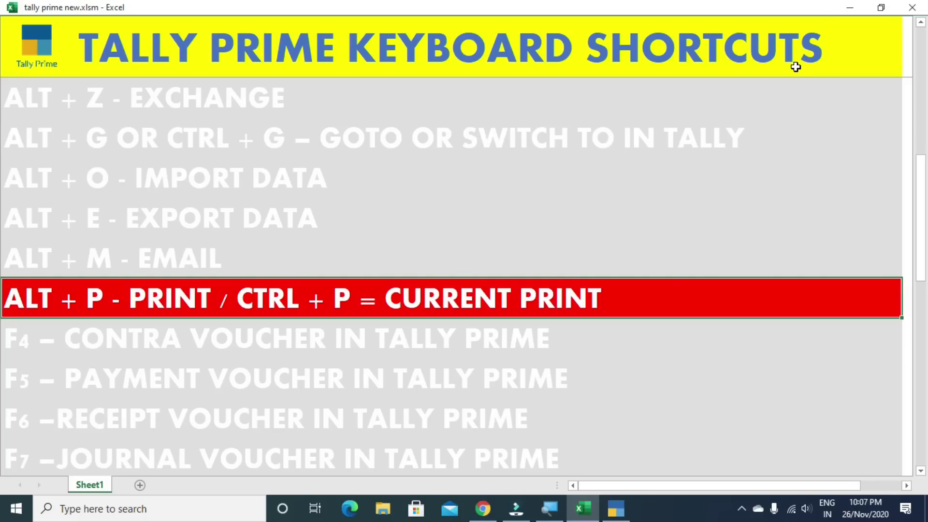
pyautogui.hotkey('alt', 'Tab')
pyautogui.press('Escape')
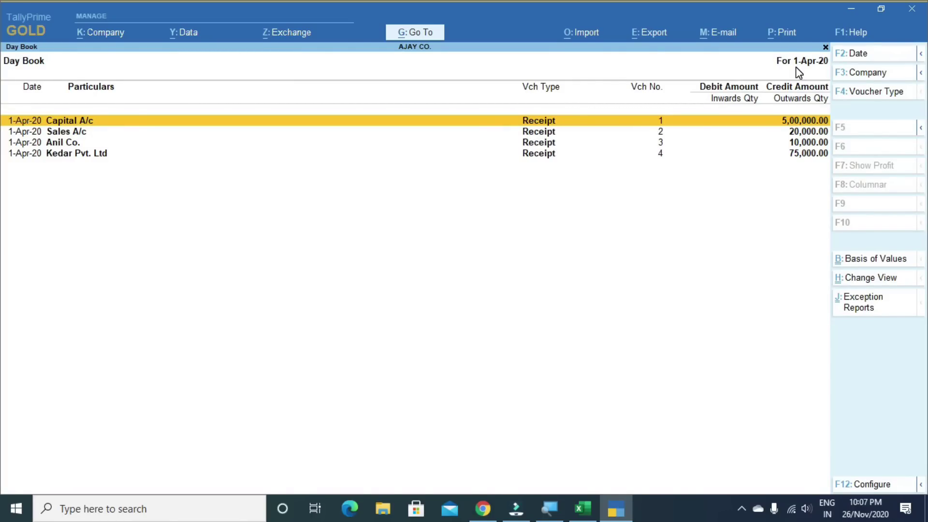
pyautogui.press('ctrl')
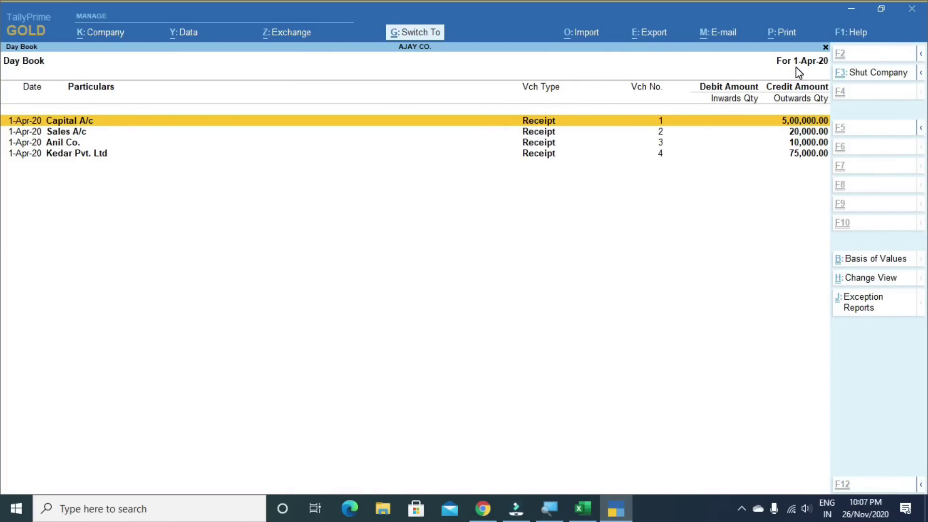
# - Preview the printout of the current Day Book report, and close the preview and print settings
pyautogui.hotkey('ctrl', 'p')
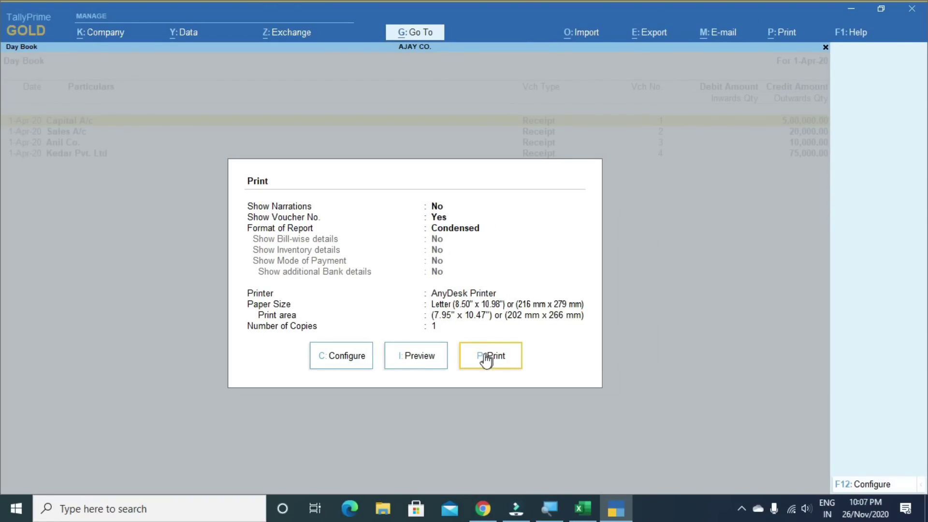
pyautogui.click(428, 357)
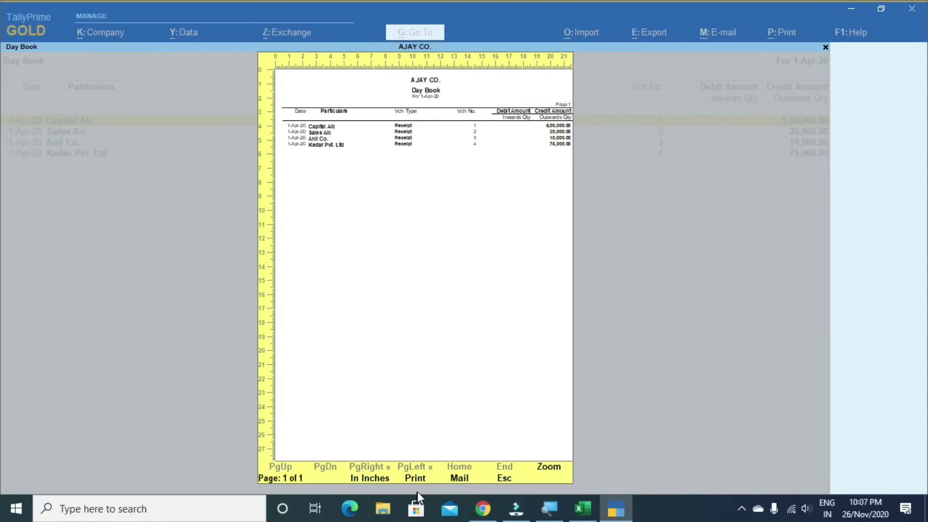
pyautogui.press('Escape')
pyautogui.press('Escape')
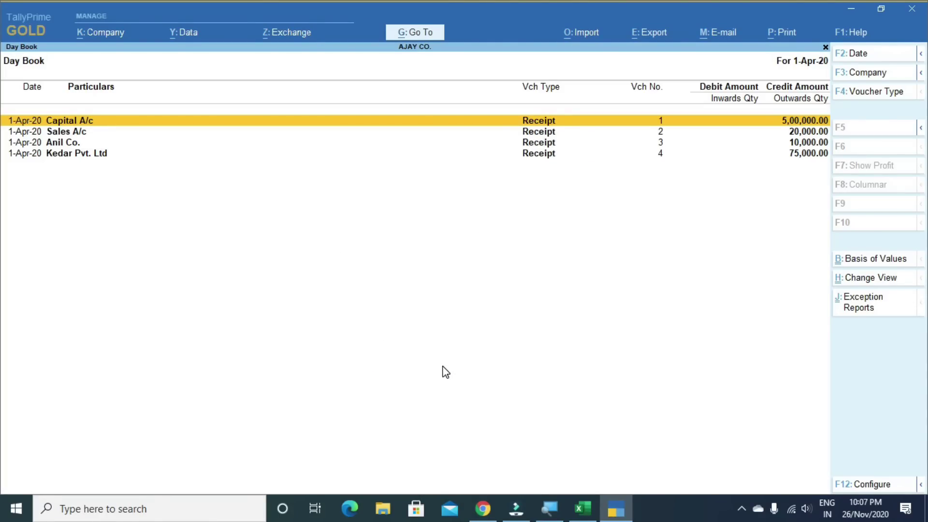
# - Browse the list of other reports available for printing, from All Ledger Accounts to Day Book, and close it without choosing one
pyautogui.hotkey('alt', 'p')
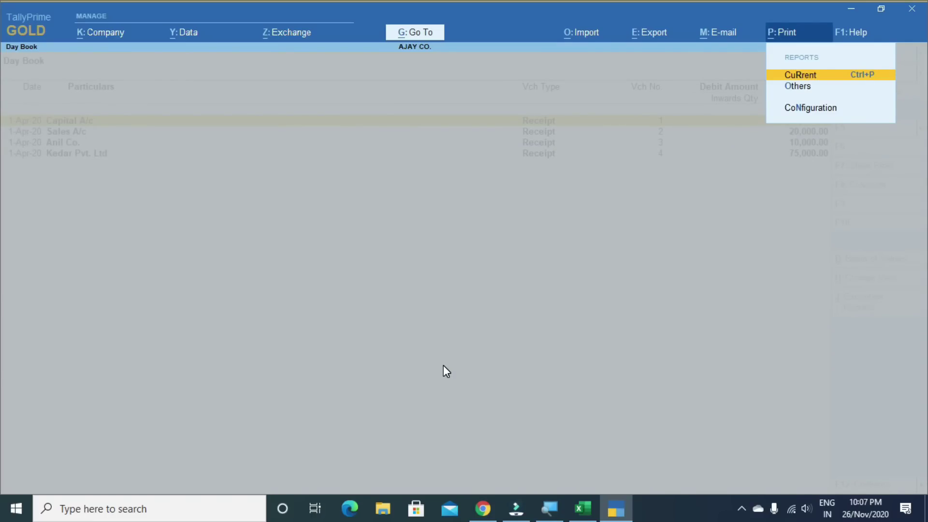
pyautogui.press('Down')
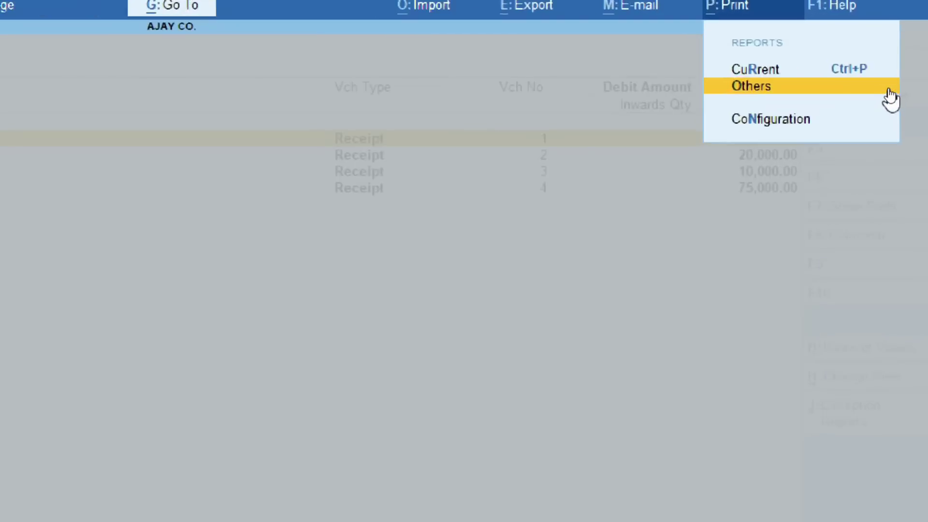
pyautogui.click(889, 89)
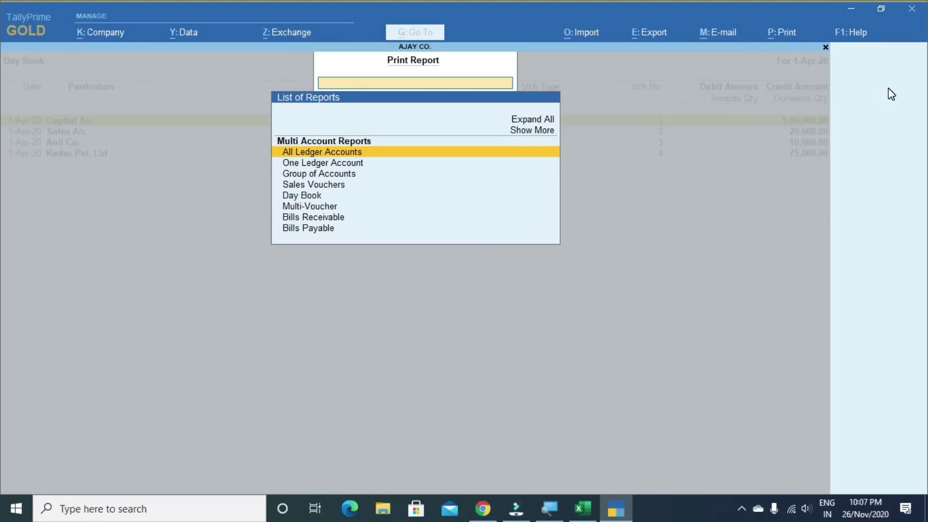
pyautogui.press('Down')
pyautogui.press('Down')
pyautogui.press('Down')
pyautogui.press('Down')
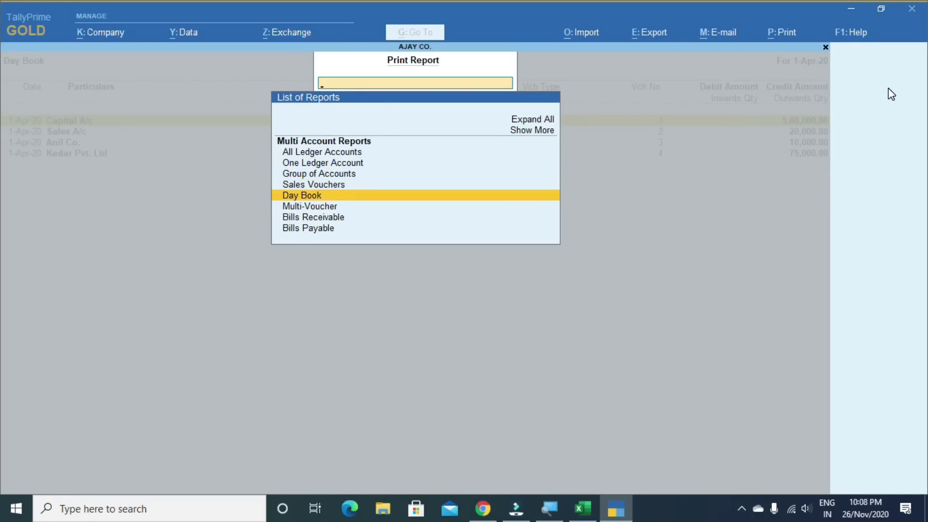
pyautogui.press('Up')
pyautogui.press('Up')
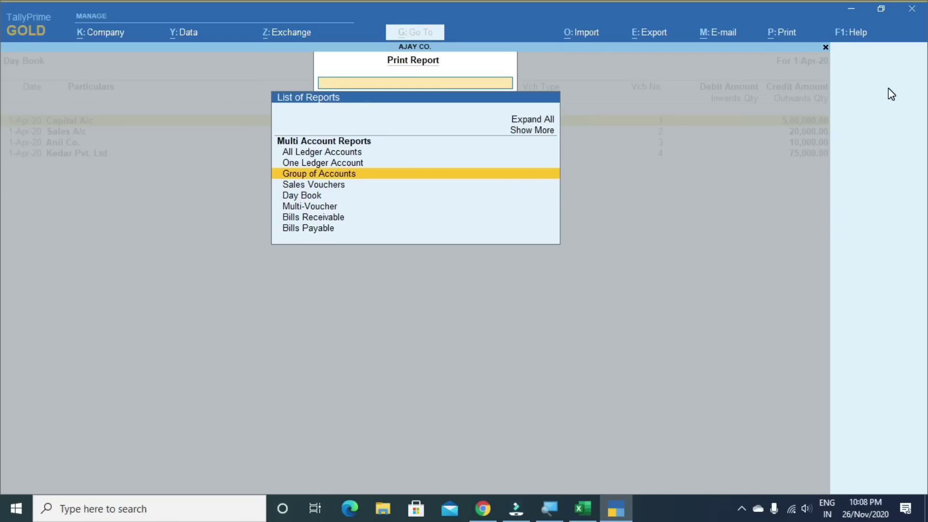
pyautogui.press('Escape')
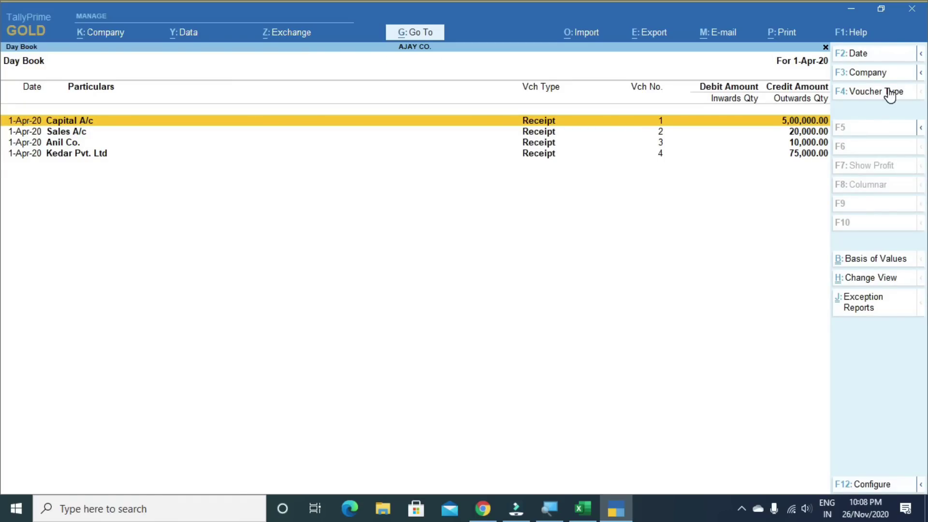
# - Highlight the Contra Voucher row in the Excel shortcut list, and open voucher creation from the Gateway of Tally in TallyPrime
pyautogui.hotkey('alt', 'Tab')
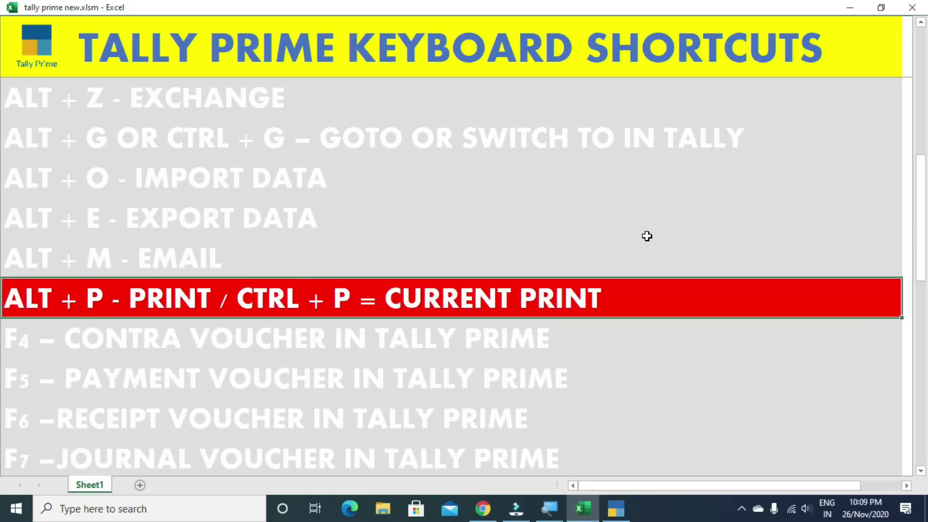
pyautogui.press('Down')
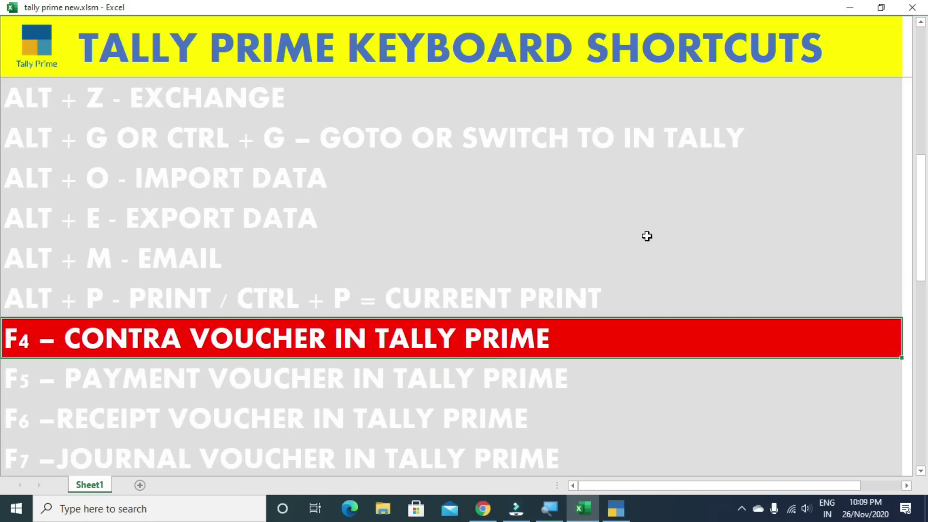
pyautogui.hotkey('alt', 'Tab')
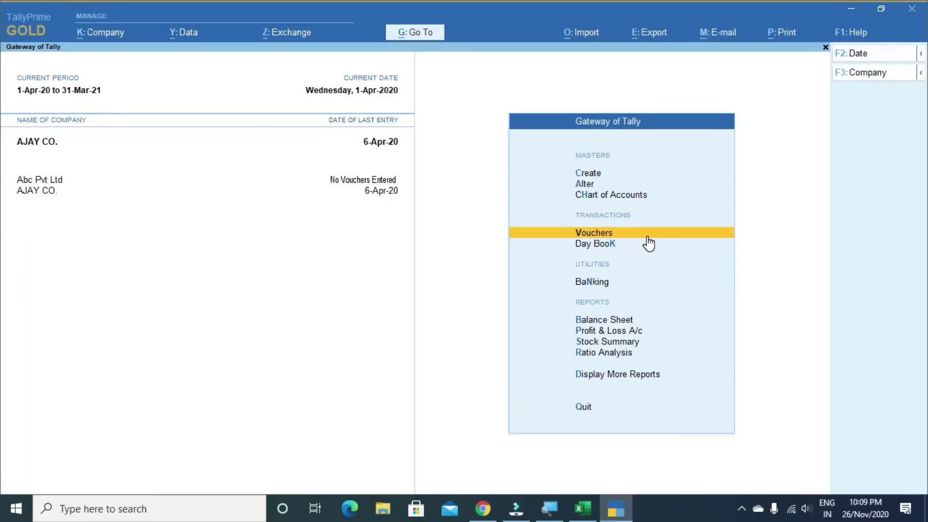
pyautogui.click(648, 236)
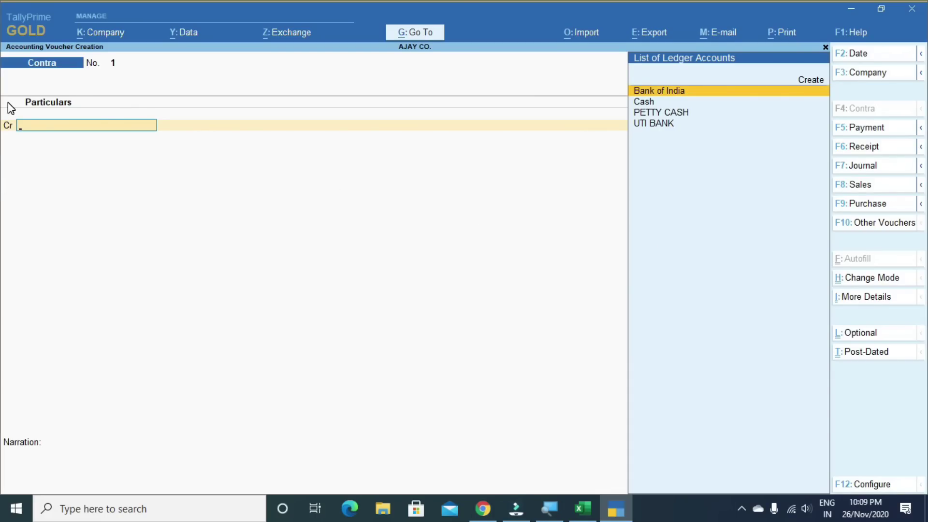
# - Switch the voucher type between Payment and Contra, and on through Journal and Sales to Purchase
pyautogui.press('F5')
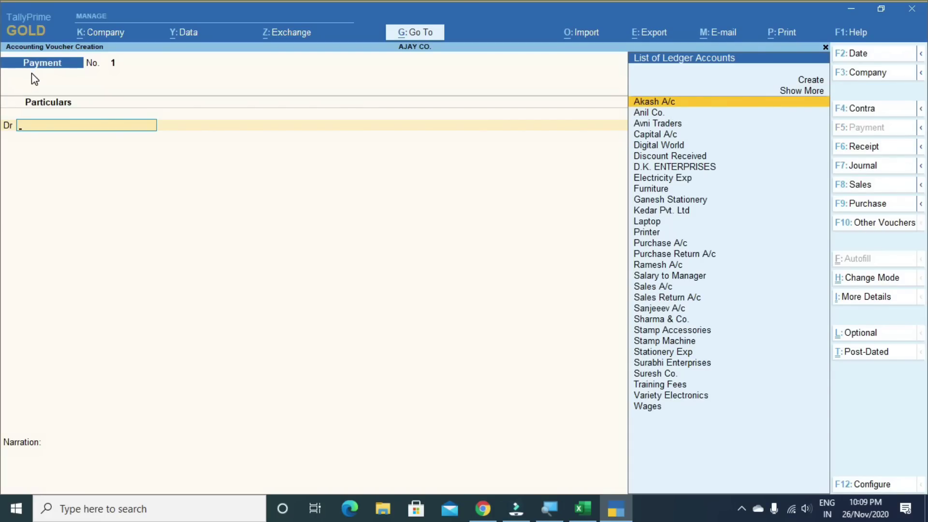
pyautogui.press('F4')
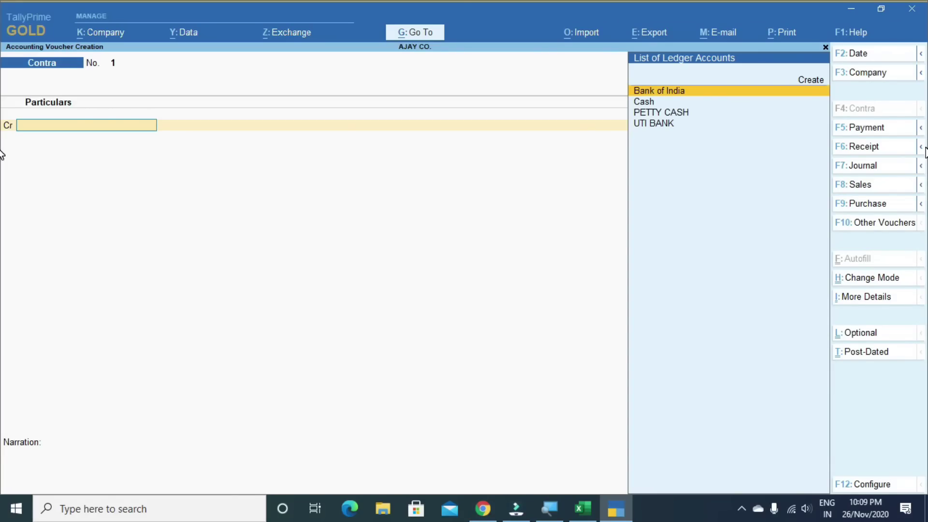
pyautogui.press('F5')
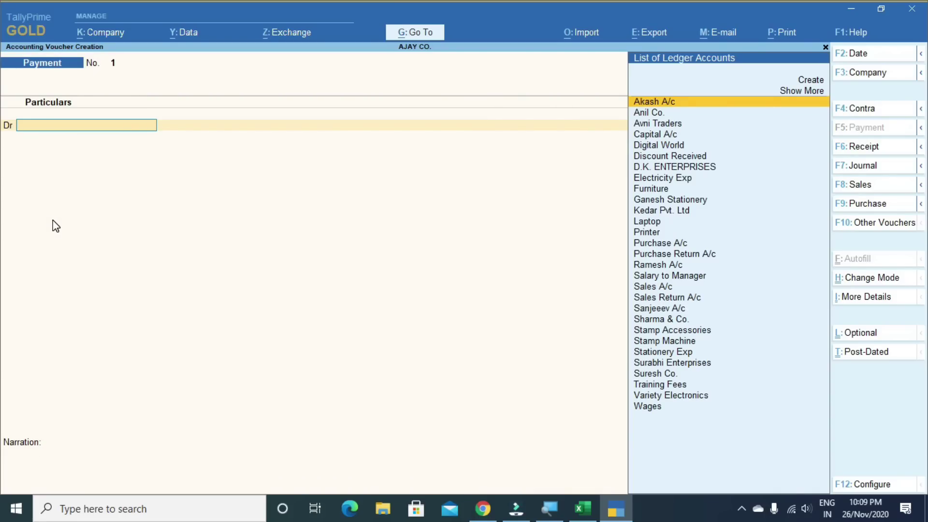
pyautogui.press('F7')
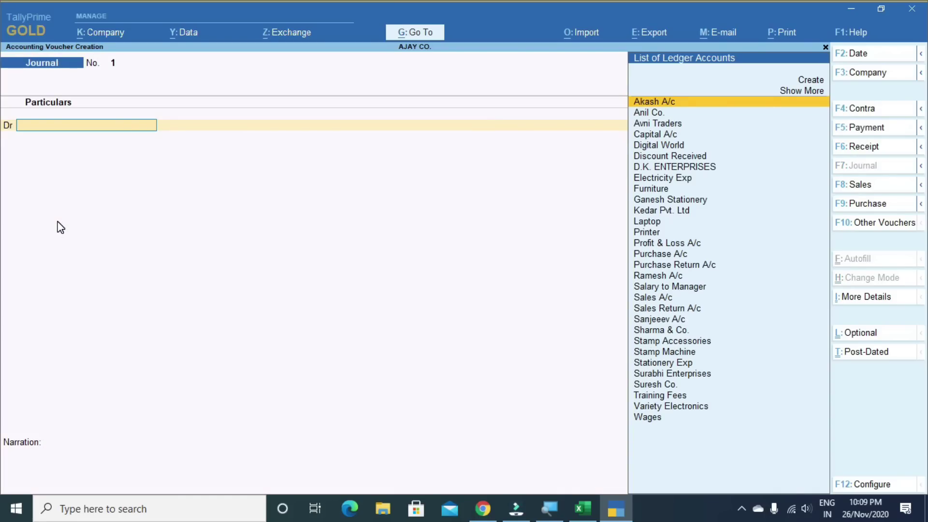
pyautogui.press('F8')
pyautogui.press('F9')
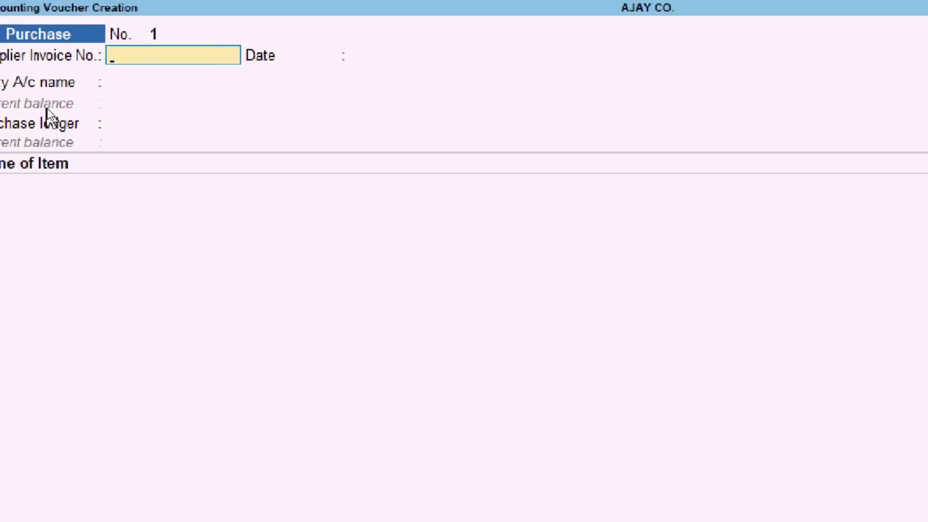
# - Return to the Excel shortcut list and step the highlight through the voucher rows down to Change Date
pyautogui.hotkey('alt', 'Tab')
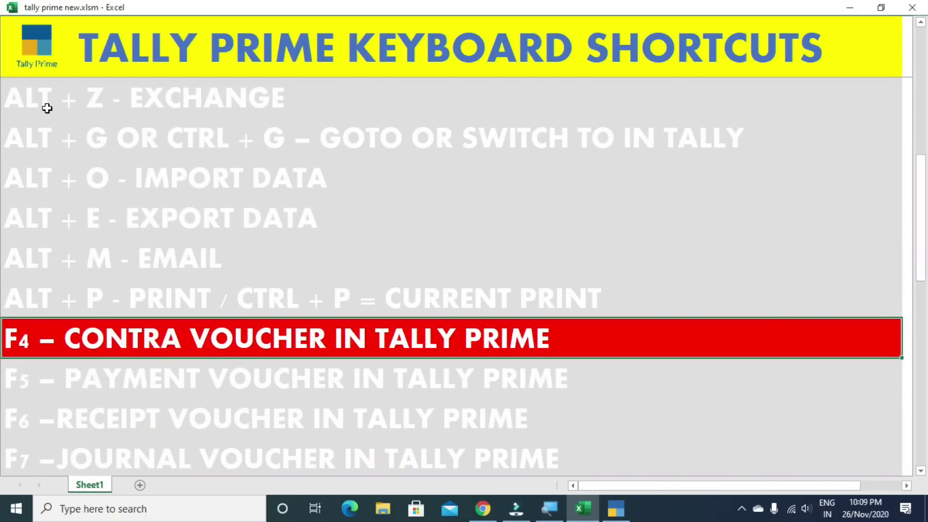
pyautogui.press('Down')
pyautogui.press('Down')
pyautogui.press('Down')
pyautogui.press('Down')
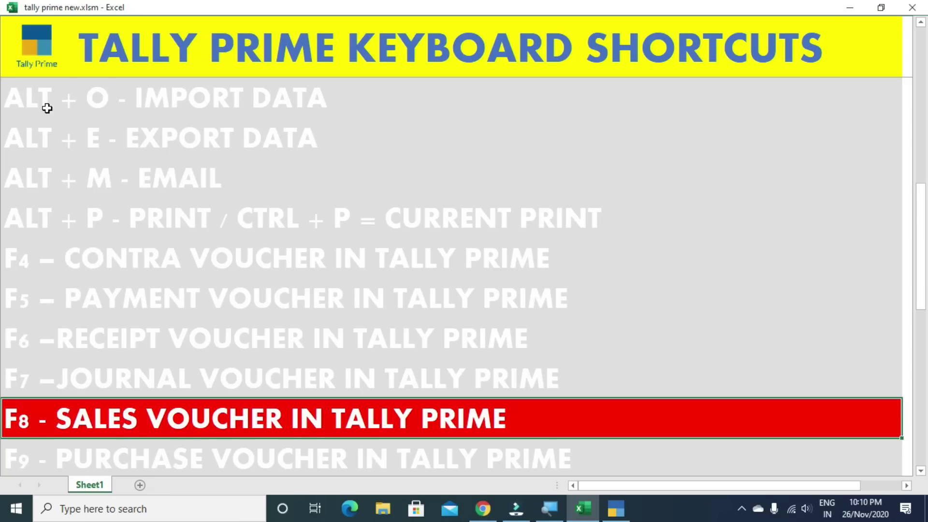
pyautogui.press('Down')
pyautogui.press('Down')
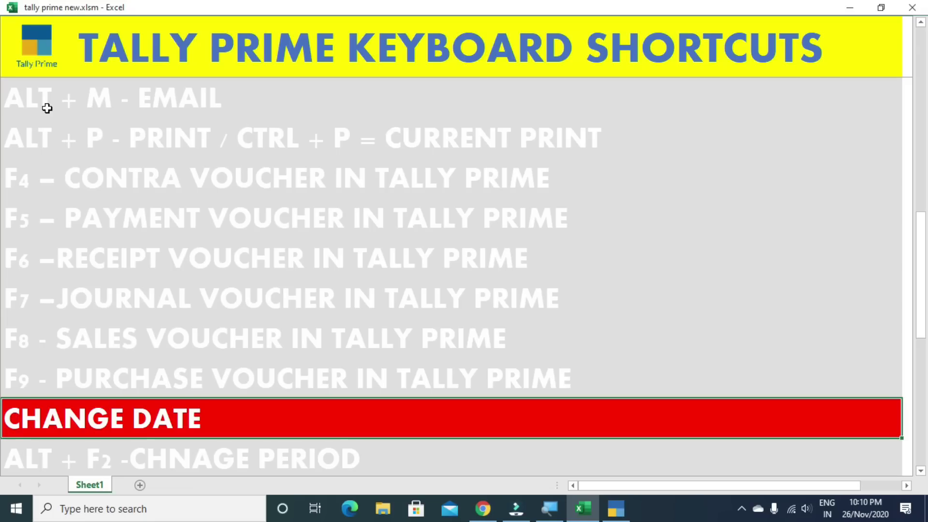
# - Complete the highlighted row's text as "CHANGE DATE = F2" and keep that row selected
pyautogui.press('F2')
pyautogui.write('= F')
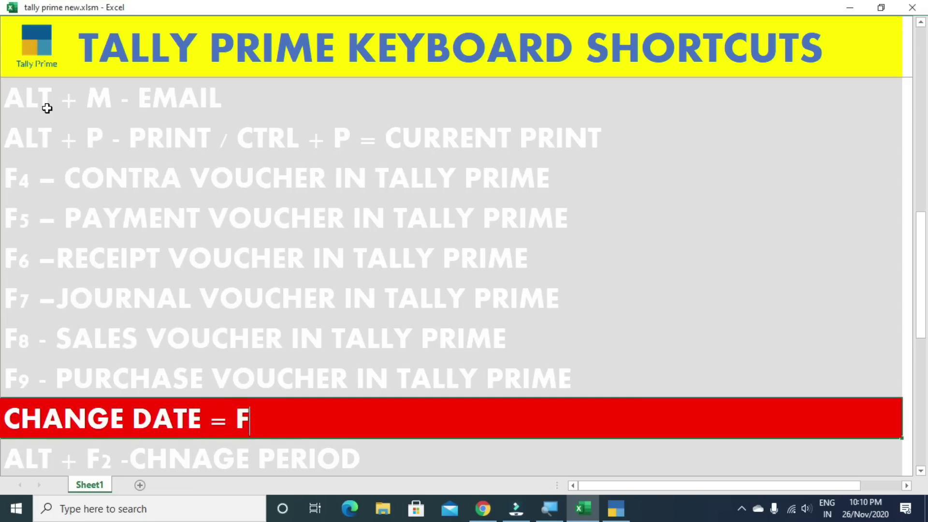
pyautogui.write('2')
pyautogui.press('Return')
pyautogui.press('Up')
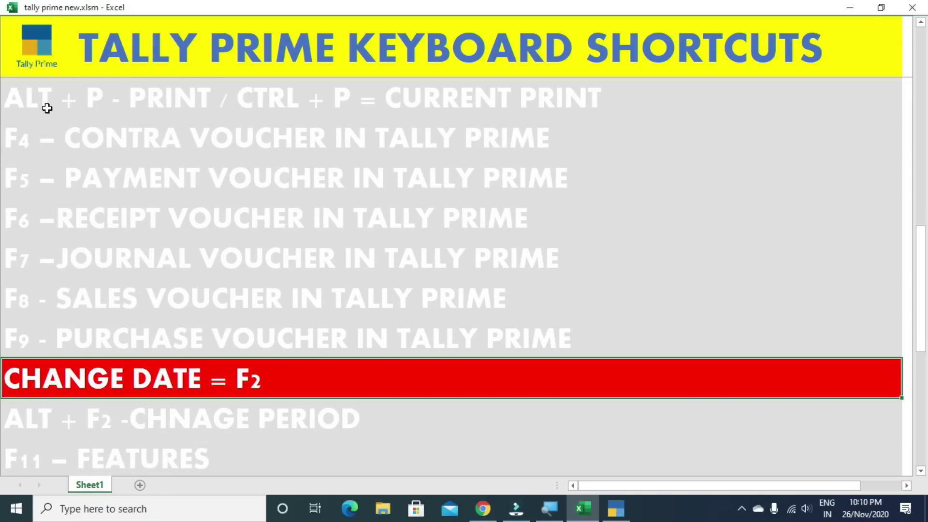
# - Switch to TallyPrime, set the purchase voucher's date to 10-Apr-20, and reopen the voucher date prompt
pyautogui.hotkey('alt', 'Tab')
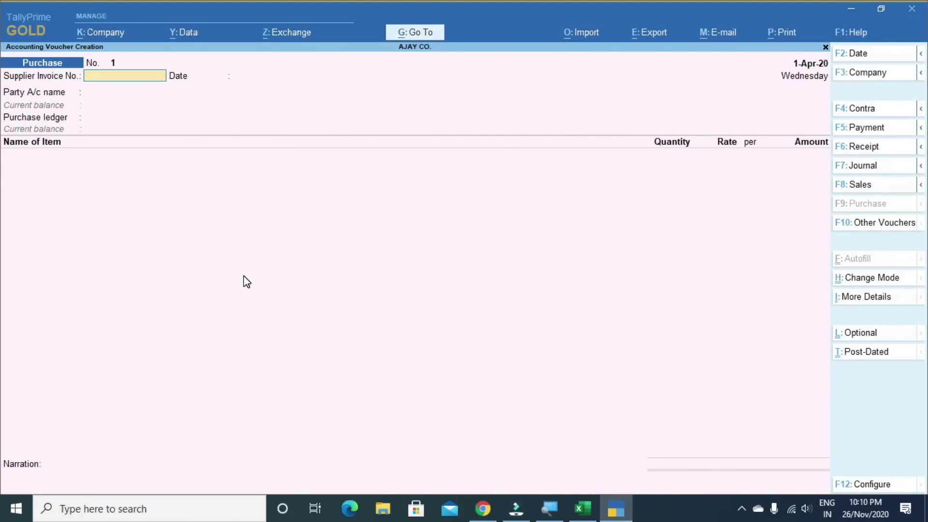
pyautogui.press('F2')
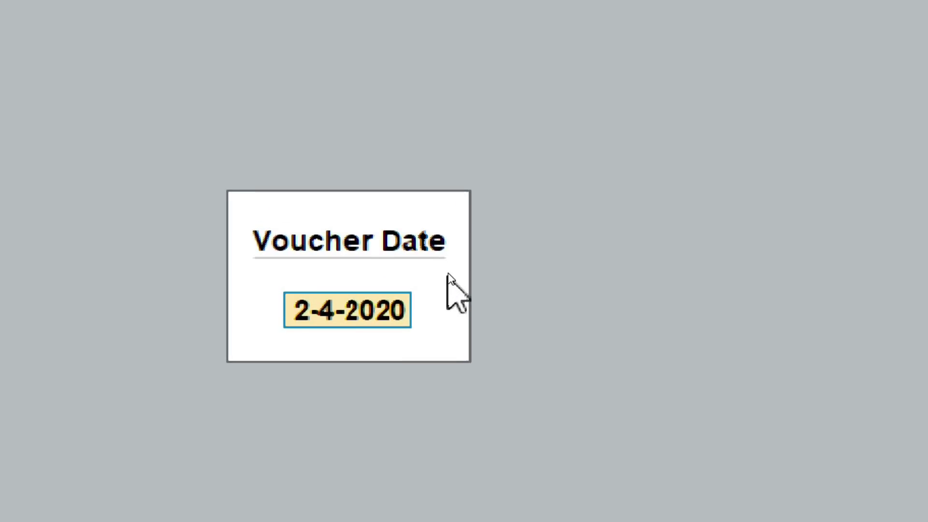
pyautogui.write('10-')
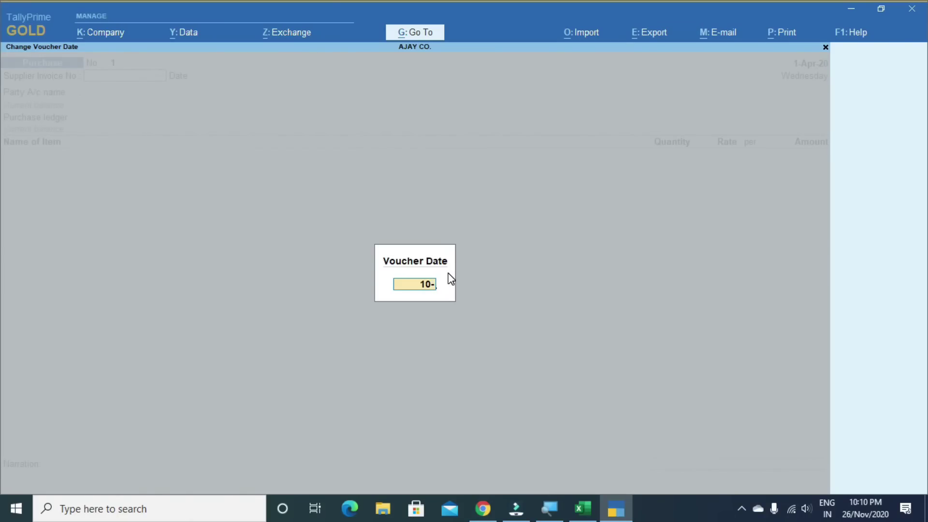
pyautogui.press('Return')
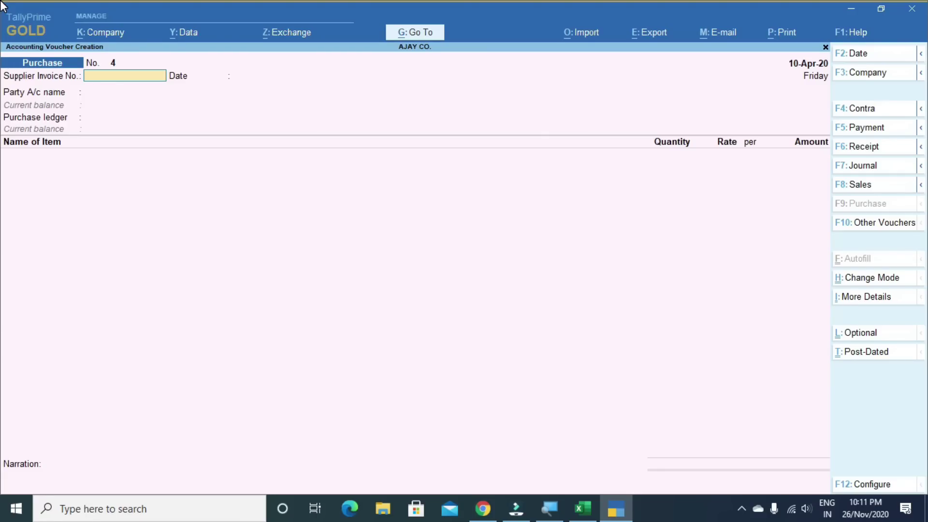
pyautogui.press('F2')
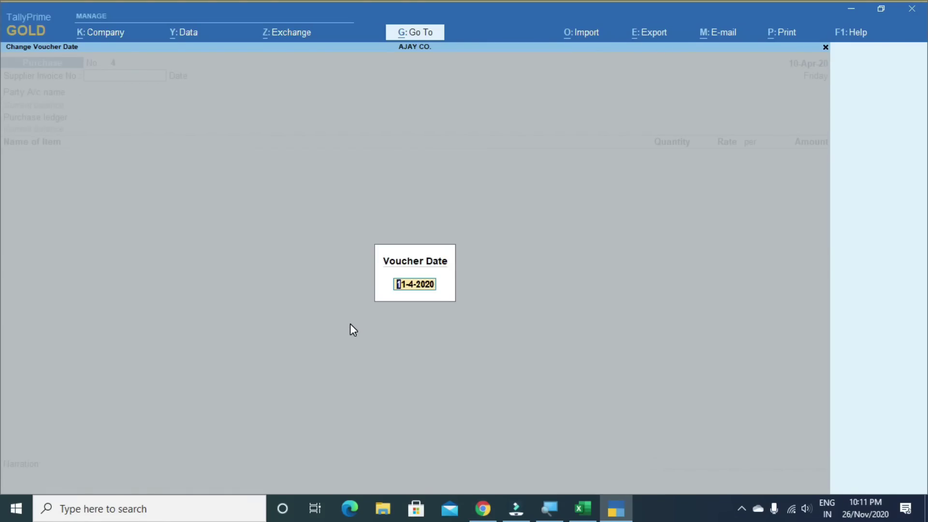
# - Switch to the Excel shortcut list and highlight the Change Period row
pyautogui.hotkey('alt', 'Tab')
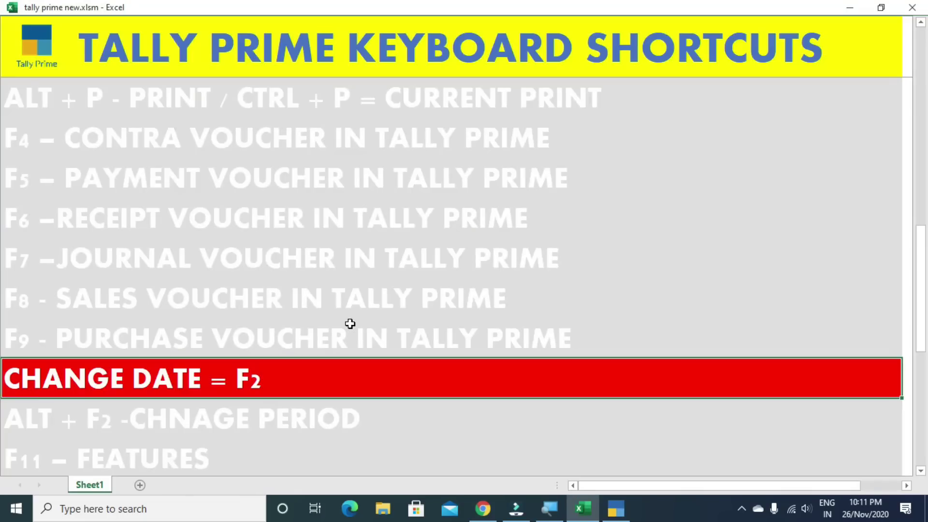
pyautogui.scroll(-2, 303, 236)
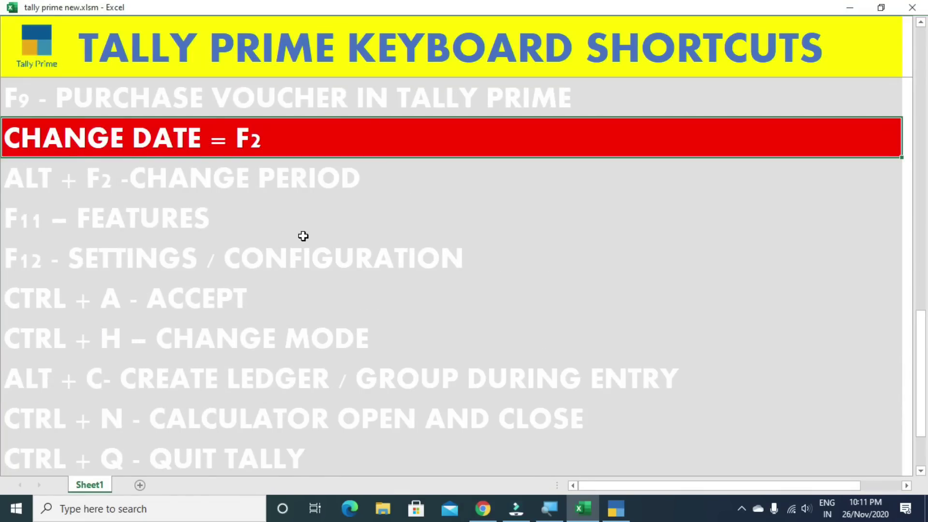
pyautogui.press('Down')
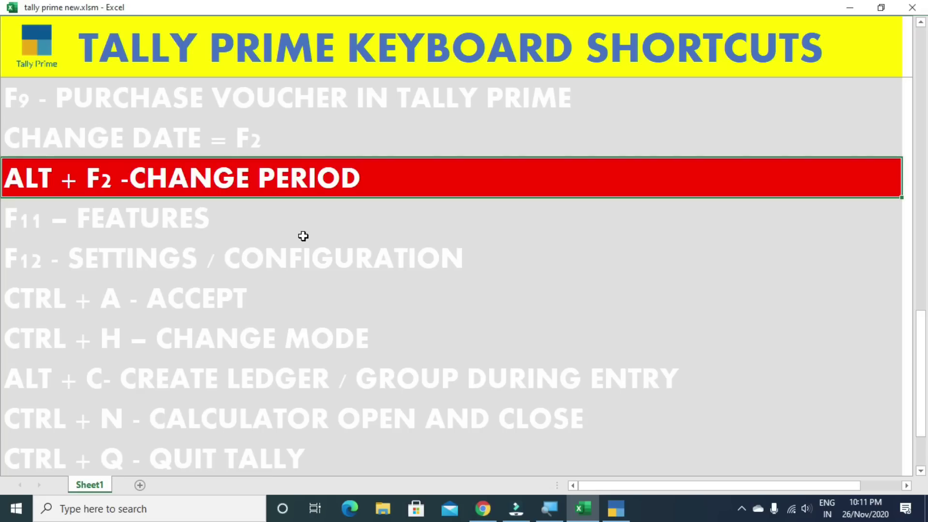
# - Switch back to TallyPrime, quit the purchase voucher without saving, and open the Day Book from the Gateway of Tally
pyautogui.hotkey('alt', 'Tab')
pyautogui.press('Escape')
pyautogui.press('Escape')
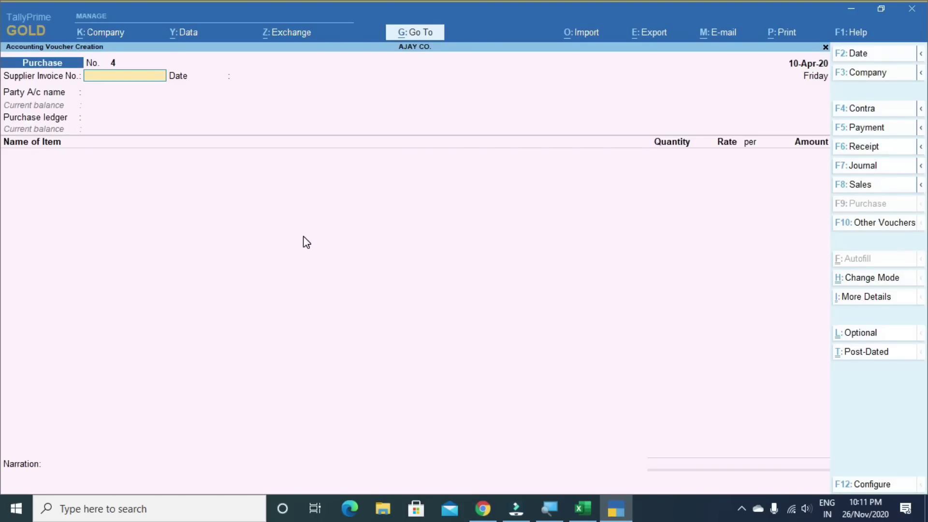
pyautogui.press('Escape')
pyautogui.press('y')
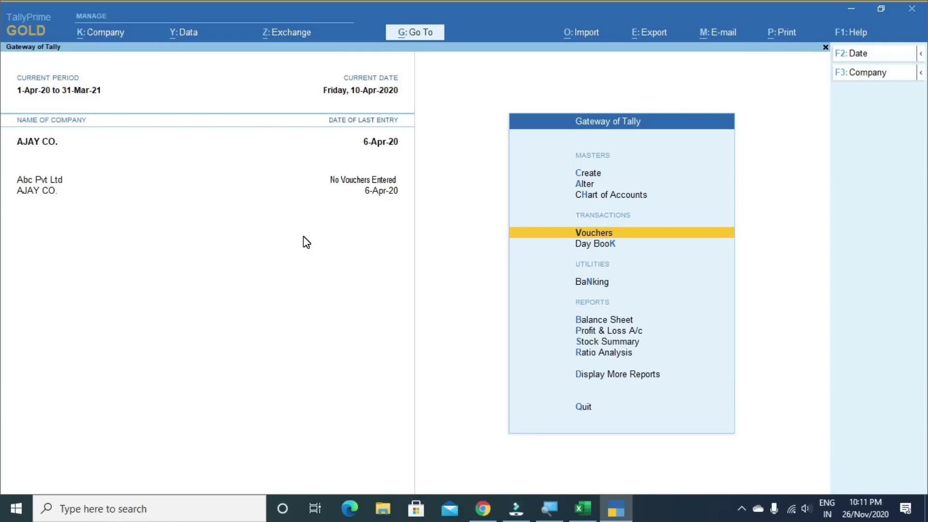
pyautogui.press('Down')
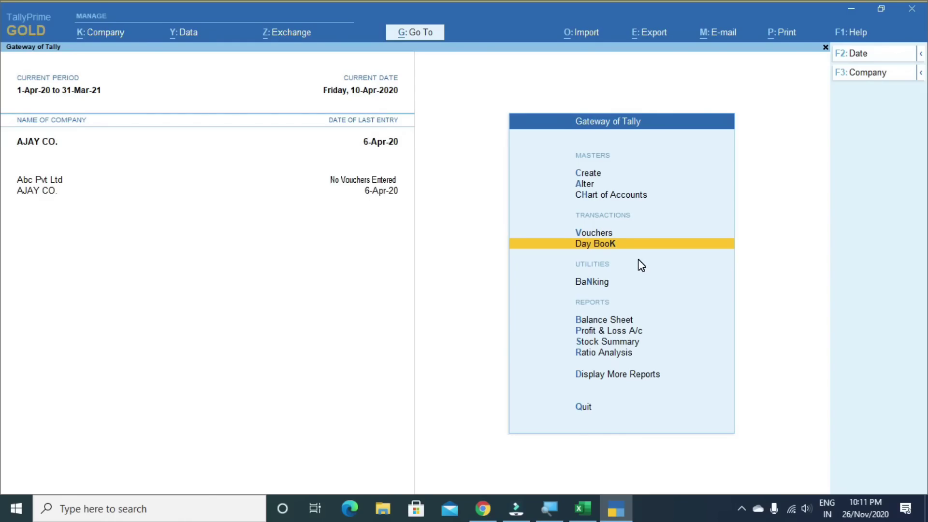
pyautogui.press('Return')
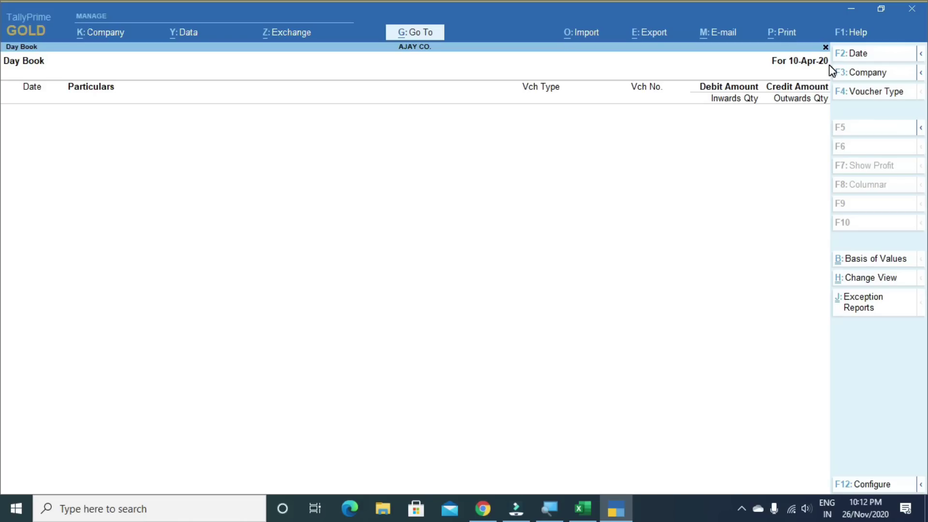
# - Set the Day Book period from 1-4-2020 to 10-4-2020
pyautogui.hotkey('alt', 'F2')
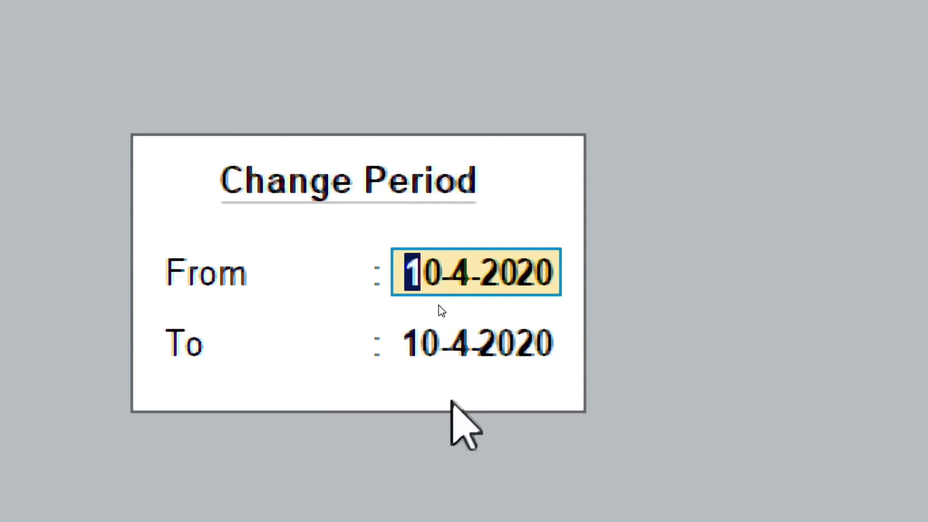
pyautogui.write('01-4')
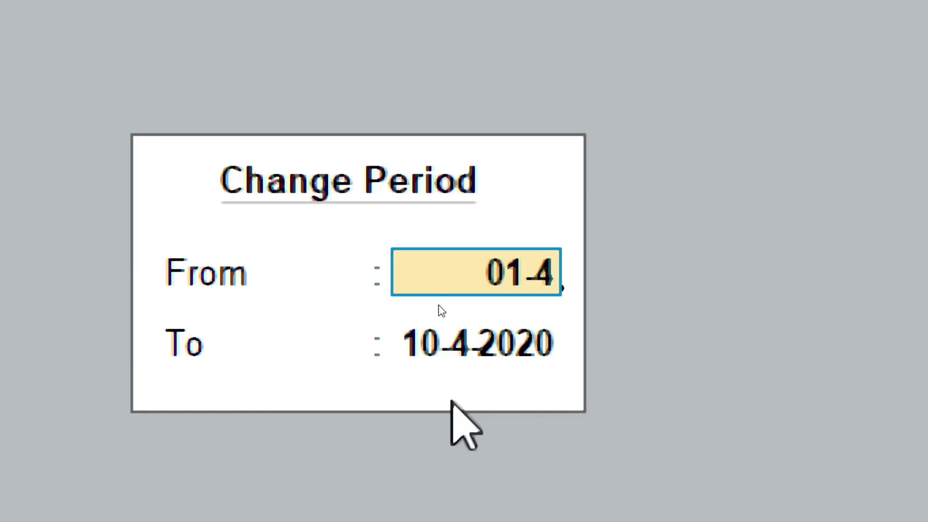
pyautogui.press('Return')
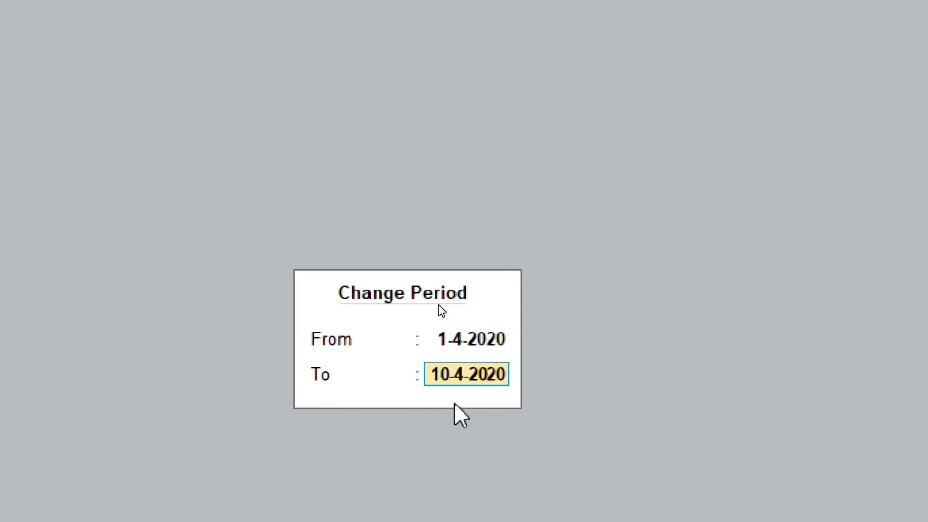
pyautogui.press('Return')
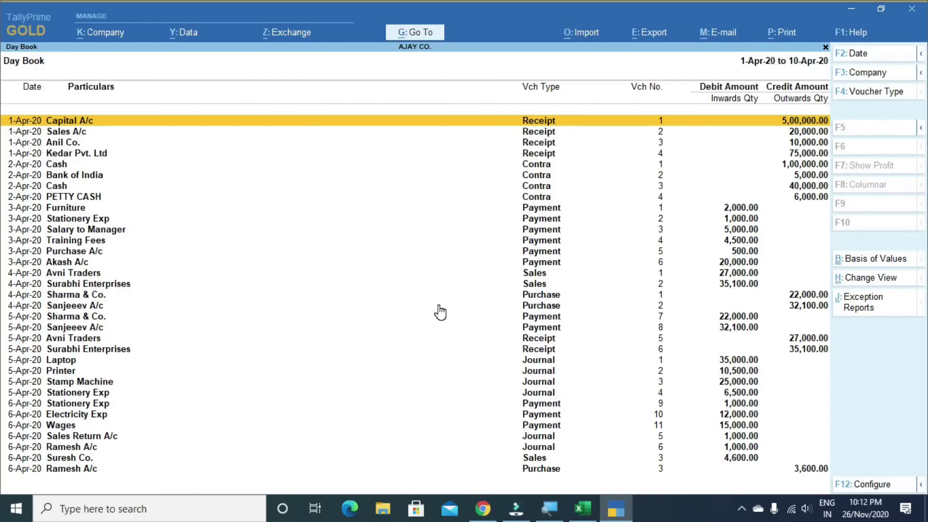
# - Move down through the Day Book entries from the first voucher to the 6-Apr-20 Ramesh A/c purchase
pyautogui.press('Down')
pyautogui.press('Down')
pyautogui.press('Down')
pyautogui.press('Down')
pyautogui.press('Down')
pyautogui.press('Down')
pyautogui.press('Down')
pyautogui.press('Down')
pyautogui.press('Down')
pyautogui.press('Down')
pyautogui.press('Down')
pyautogui.press('Down')
pyautogui.press('Down')
pyautogui.press('Down')
pyautogui.press('Down')
pyautogui.press('Down')
pyautogui.press('Down')
pyautogui.press('Down')
pyautogui.press('Down')
pyautogui.press('Down')
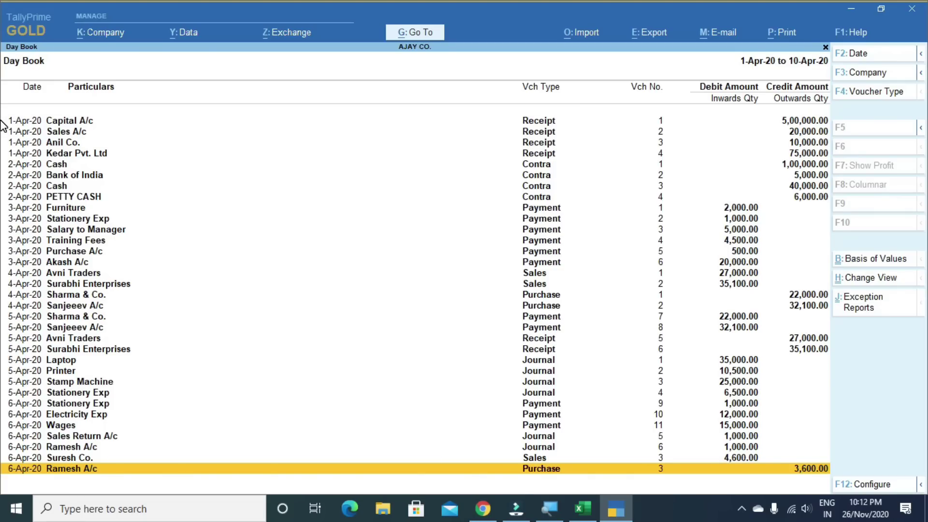
# - Reopen the Day Book's Change Period prompt and accept both dates shown
pyautogui.press('F2')
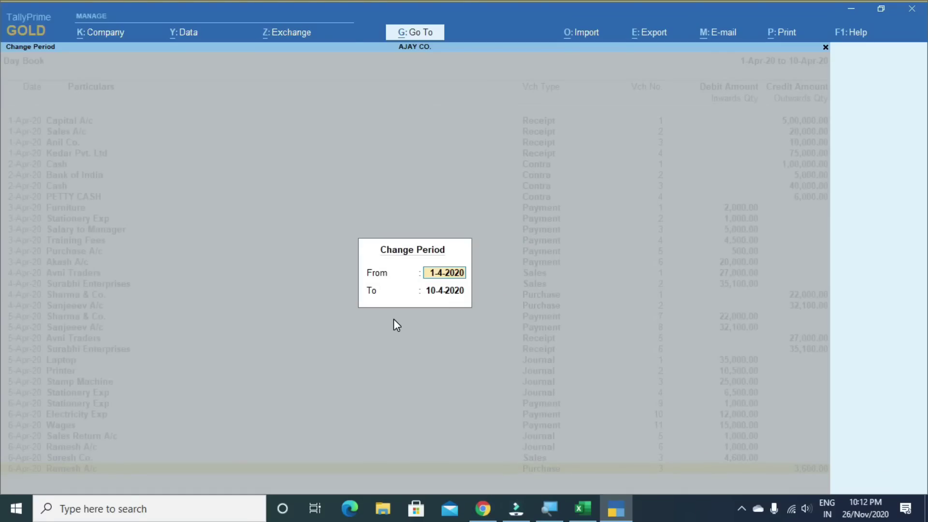
pyautogui.press('Return')
pyautogui.press('Return')
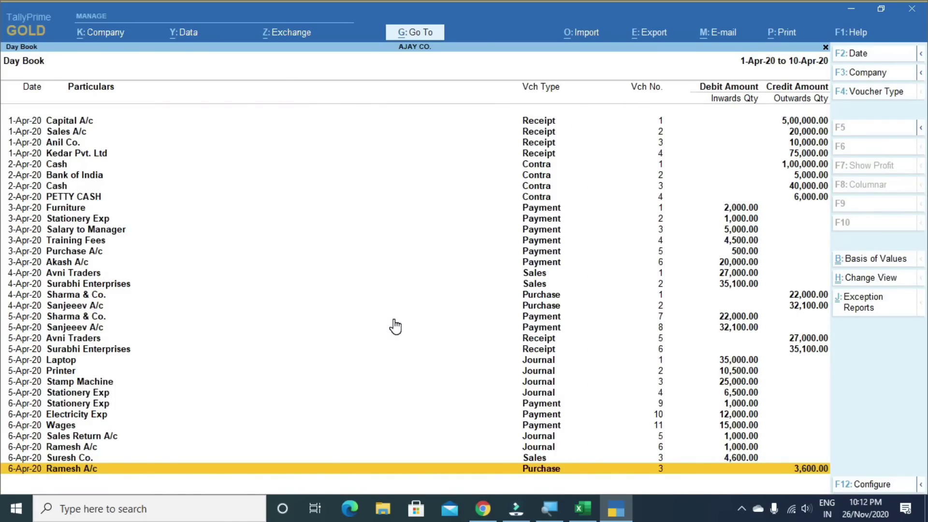
# - Switch to the Excel shortcut list and highlight the Features row
pyautogui.hotkey('alt', 'Tab')
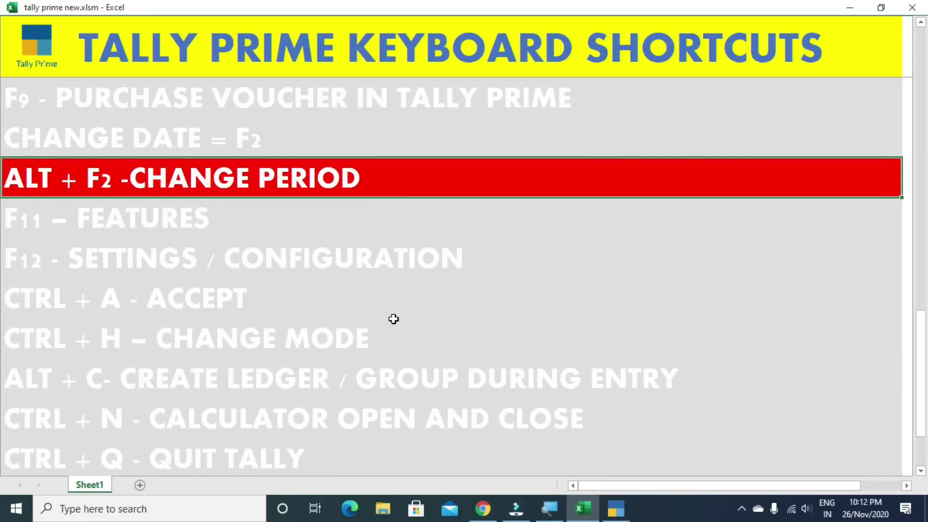
pyautogui.press('Down')
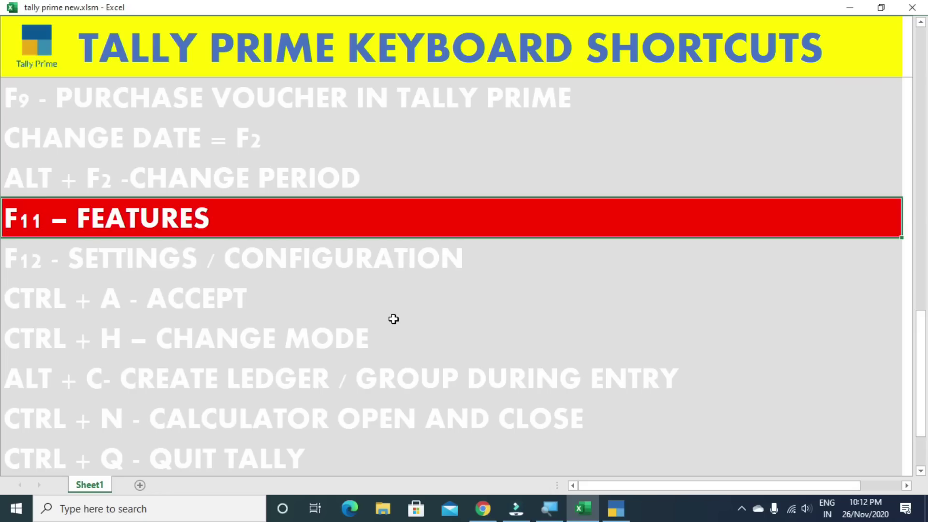
# - Switch back to TallyPrime, leave the Day Book, and open the company features for AJAY CO
pyautogui.hotkey('alt', 'Tab')
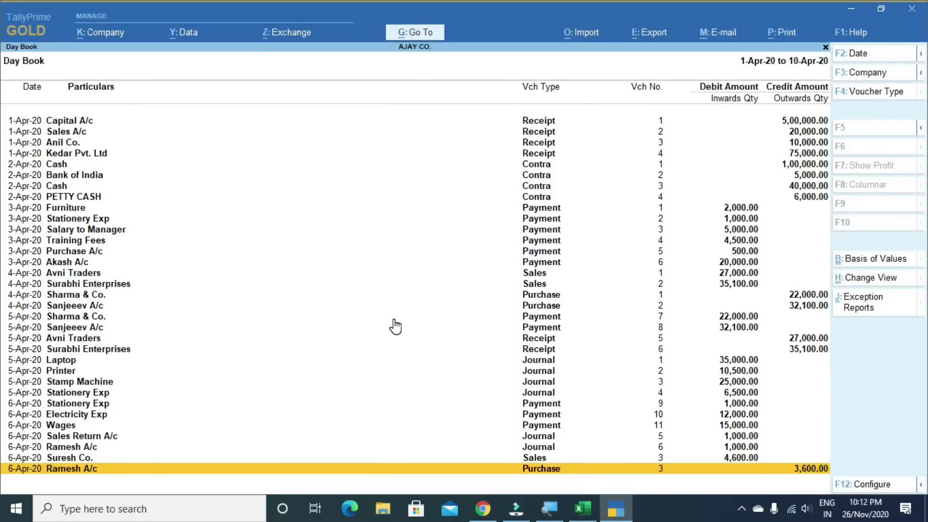
pyautogui.press('Escape')
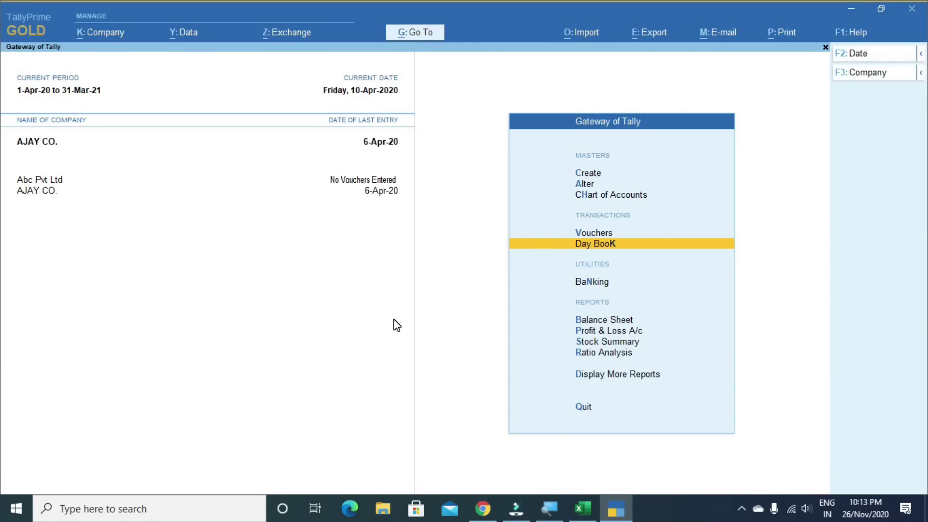
pyautogui.press('F11')
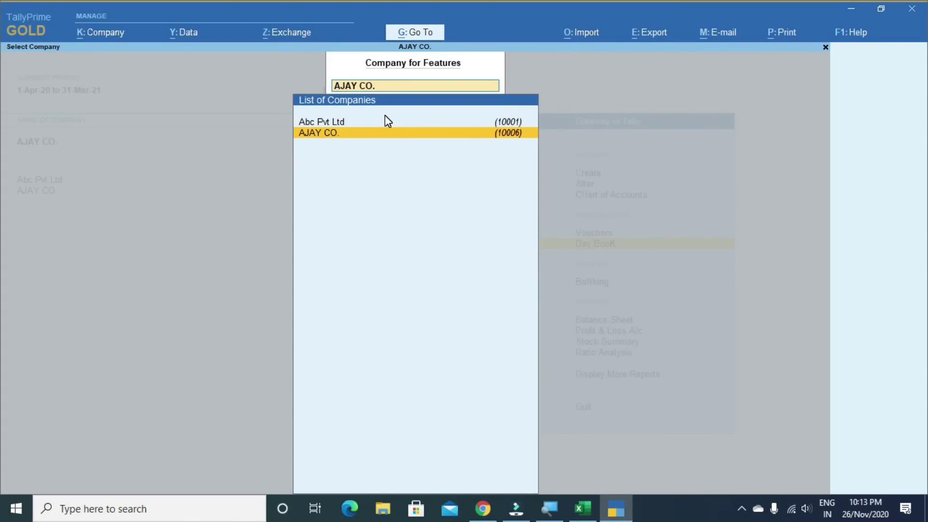
pyautogui.press('Return')
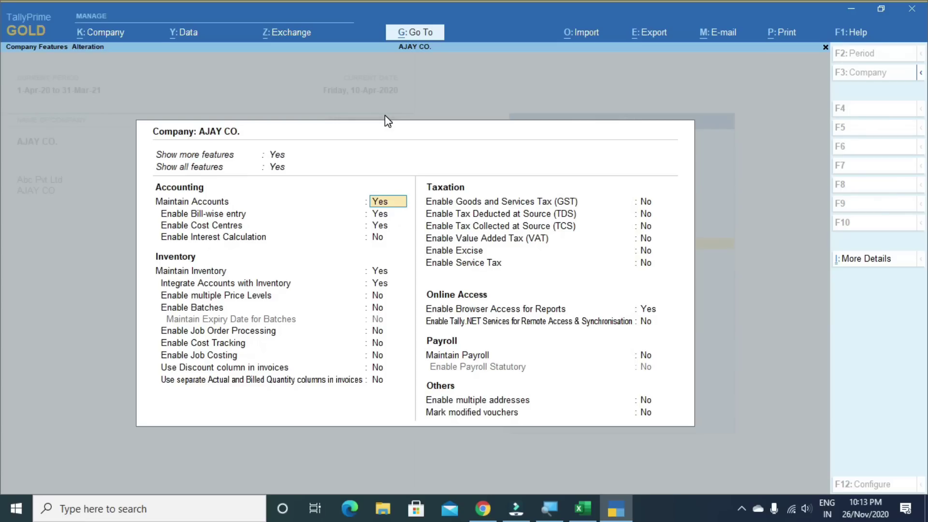
# - Set both Show all features and Show more features to No for AJAY CO
pyautogui.press('Up')
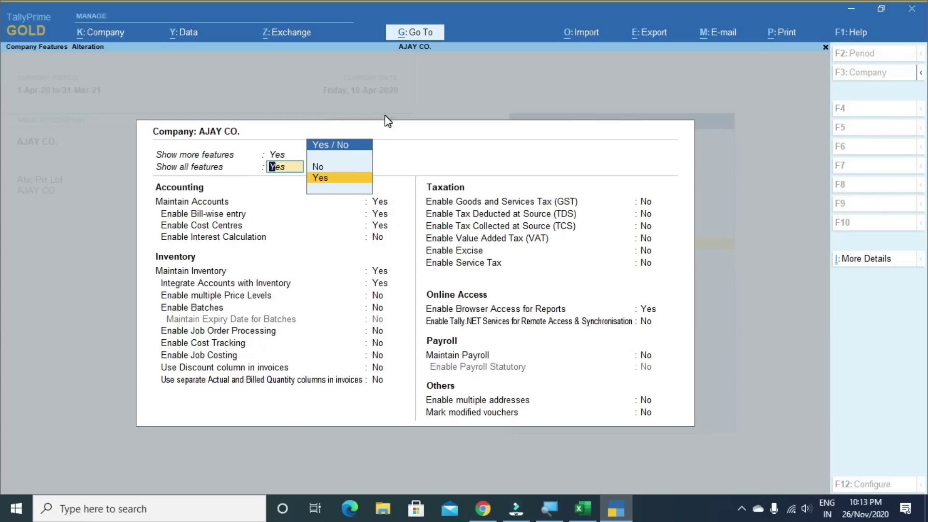
pyautogui.write('n')
pyautogui.press('Return')
pyautogui.press('Up')
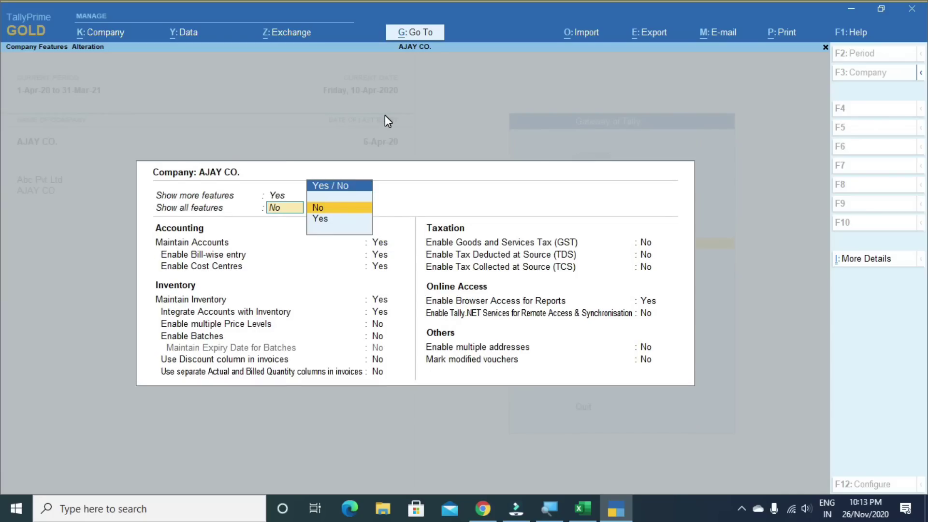
pyautogui.press('Up')
pyautogui.write('n')
pyautogui.press('Return')
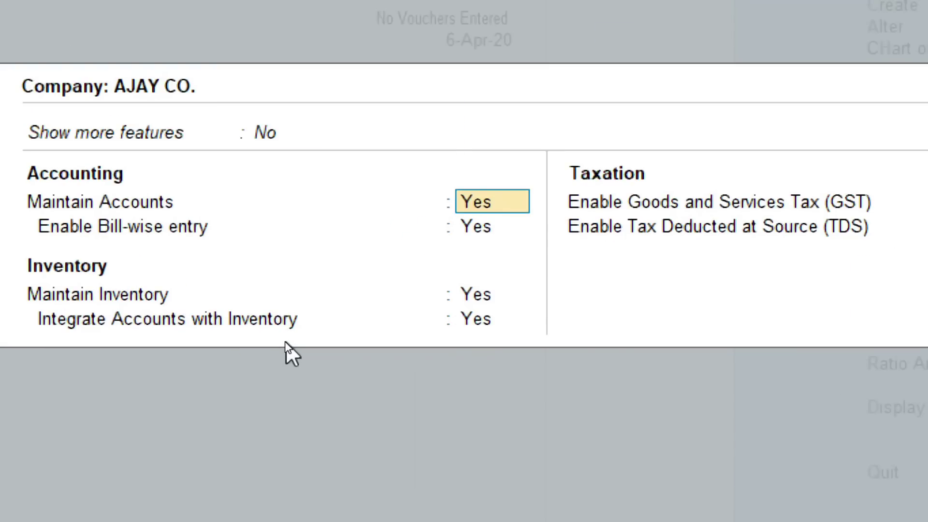
# - Set Show more features and Show all features to Yes, and close the company features screen
pyautogui.press('Up')
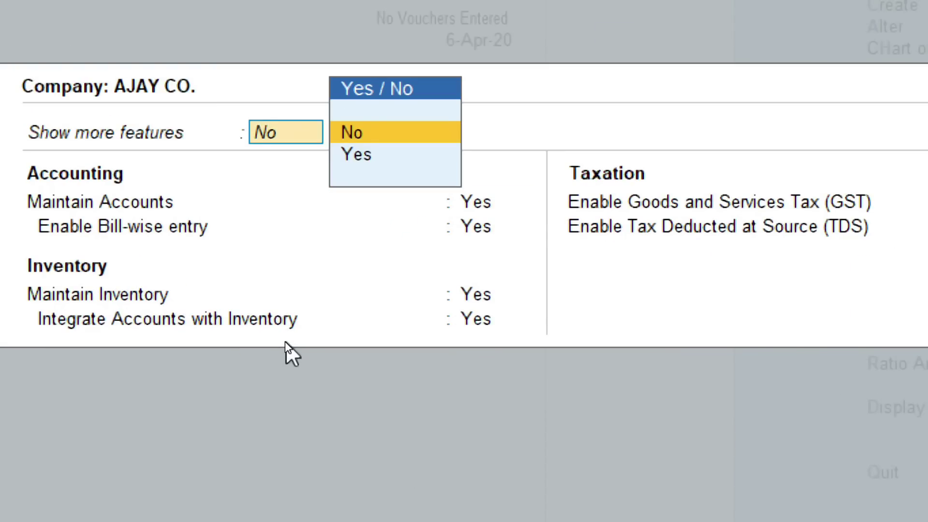
pyautogui.press('Down')
pyautogui.write('n')
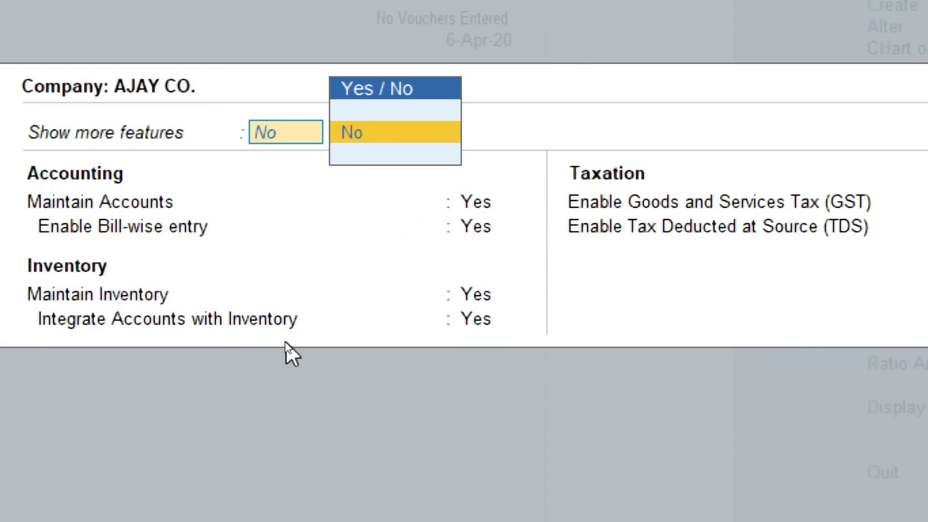
pyautogui.press('BackSpace')
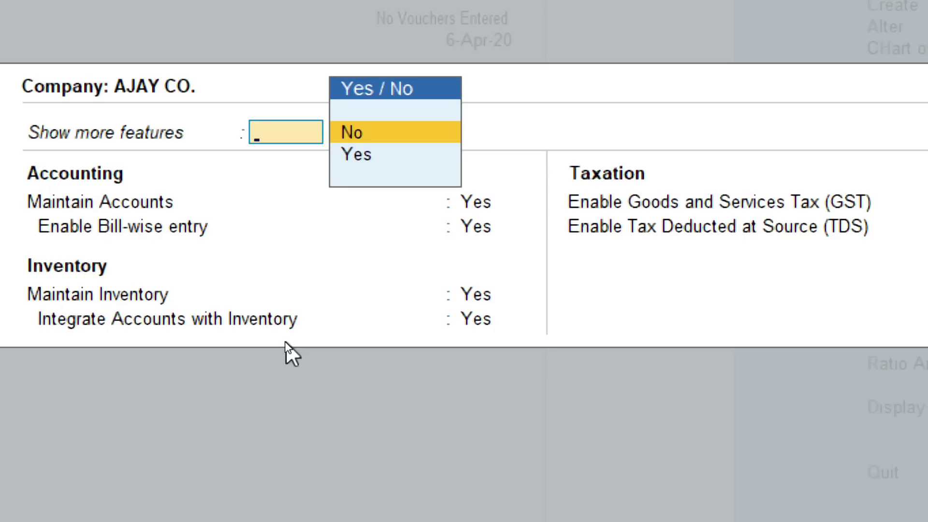
pyautogui.write('YES')
pyautogui.press('Return')
pyautogui.press('Up')
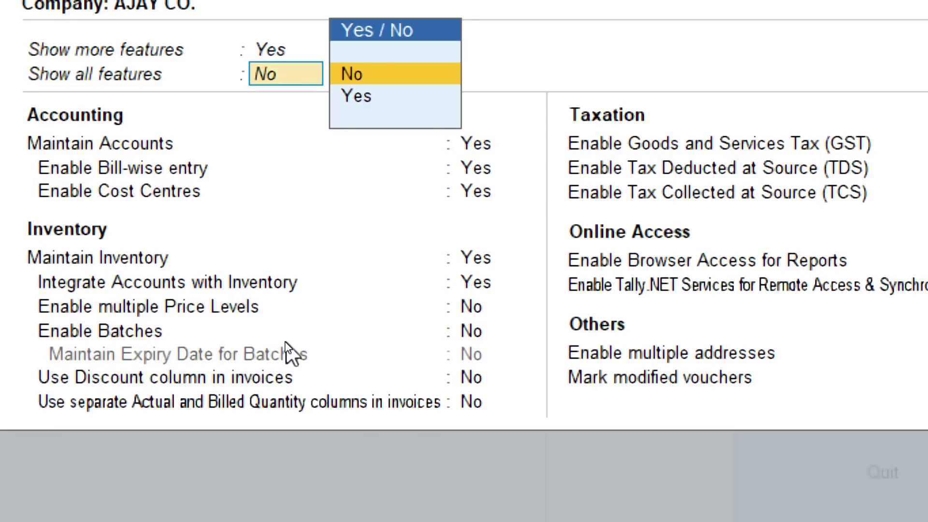
pyautogui.write('YES')
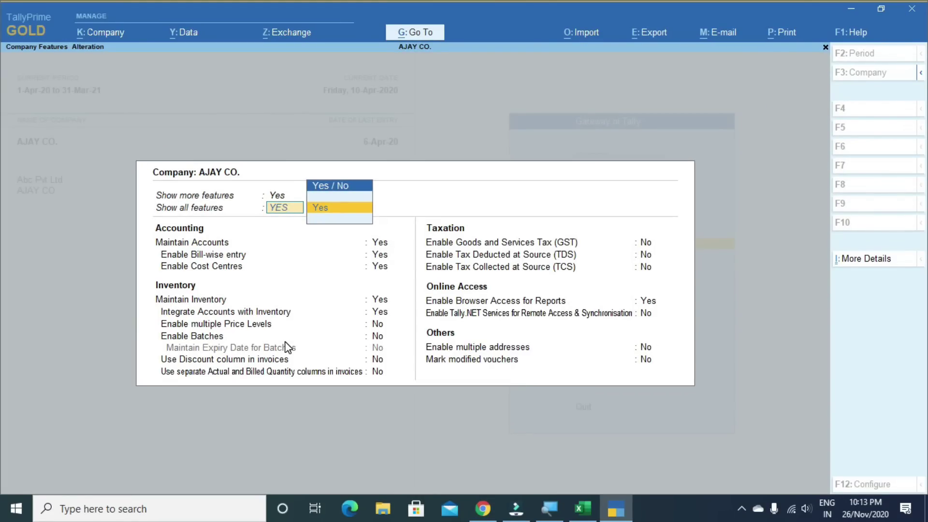
pyautogui.press('Return')
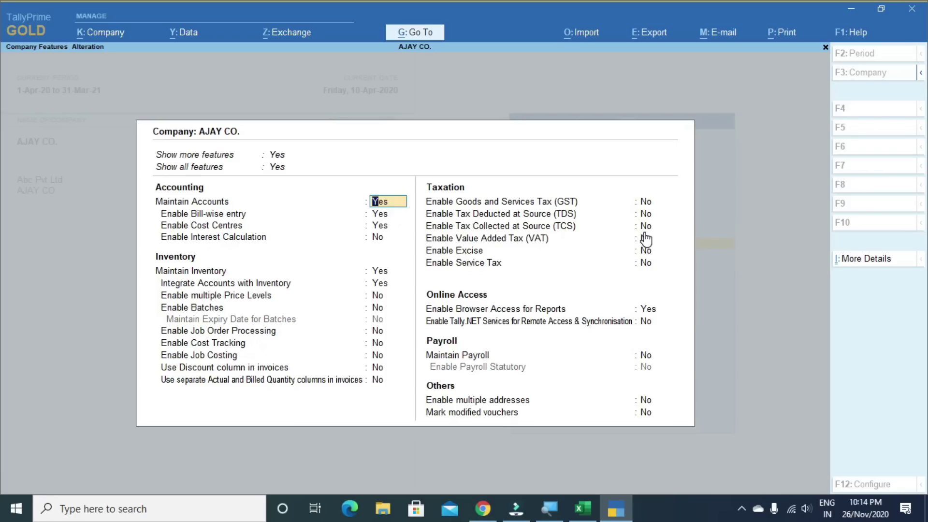
pyautogui.press('Escape')
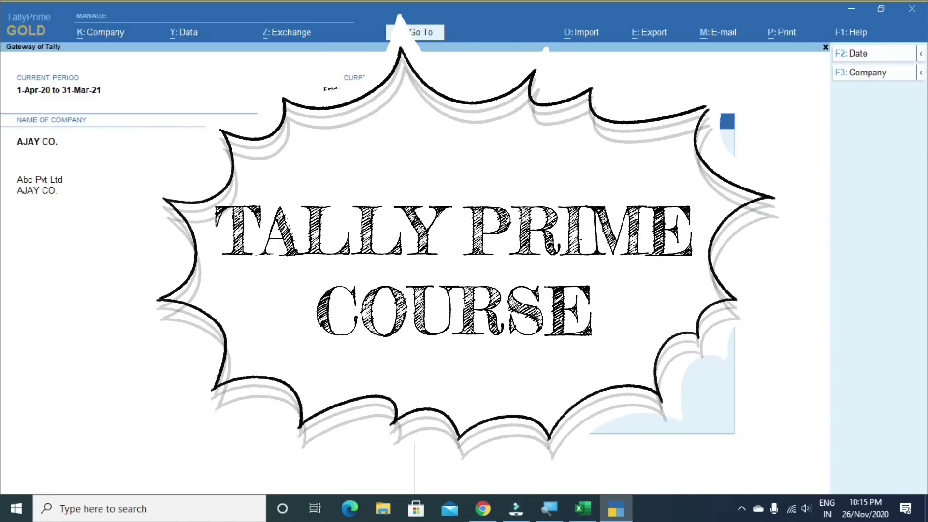
# - Switch to the Excel shortcut list and highlight the Settings / Configuration row
pyautogui.hotkey('alt', 'Tab')
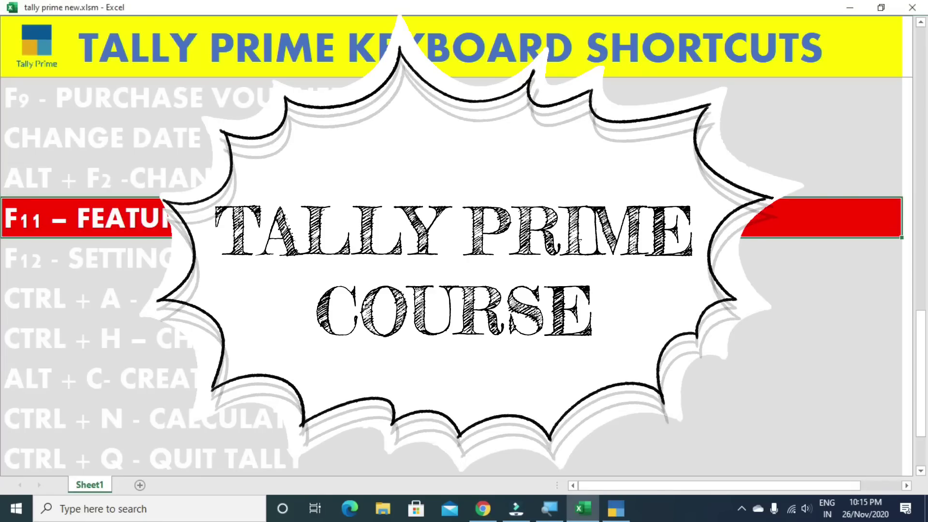
pyautogui.press('Down')
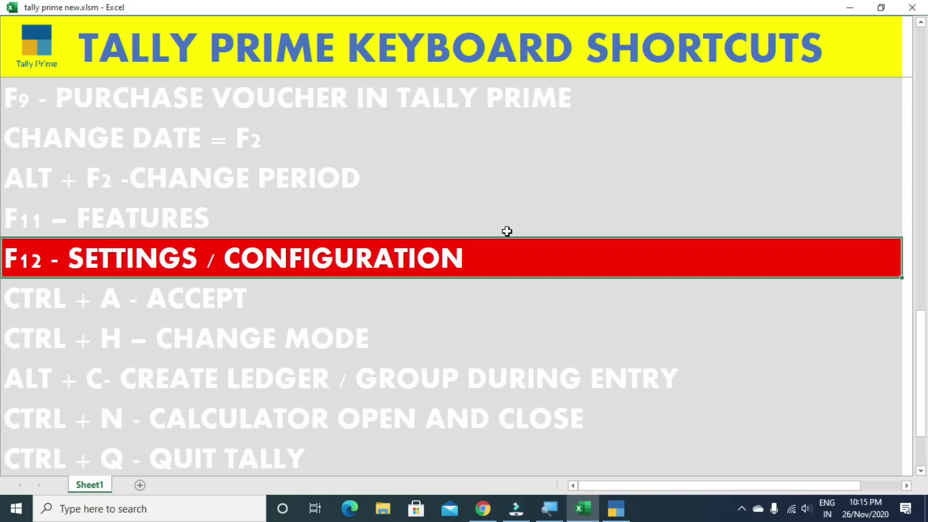
# - Switch back to TallyPrime, view the Day Book's configuration options, and return to the Gateway of Tally
pyautogui.hotkey('alt', 'Tab')
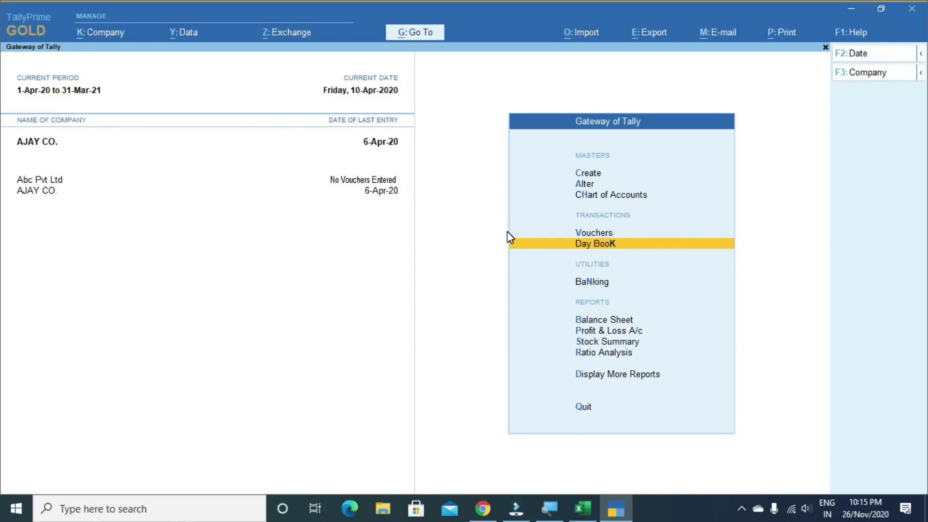
pyautogui.press('Return')
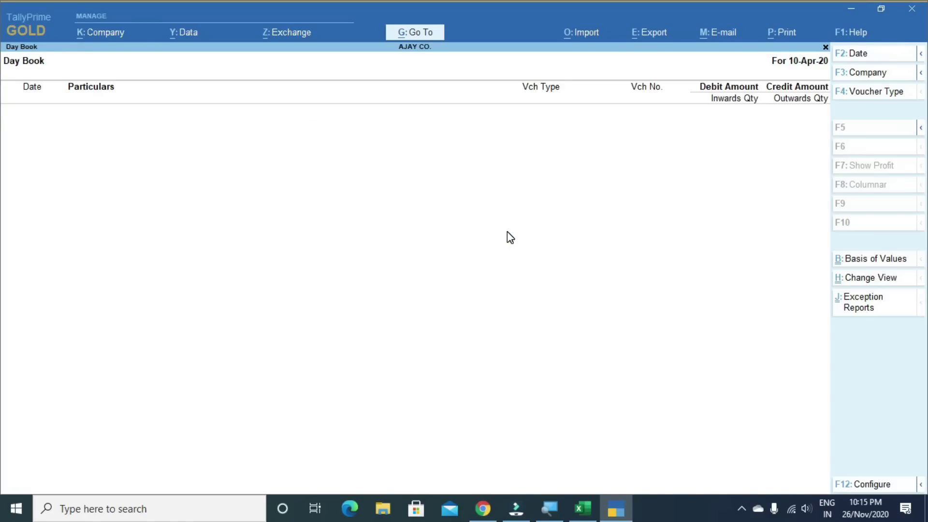
pyautogui.press('F12')
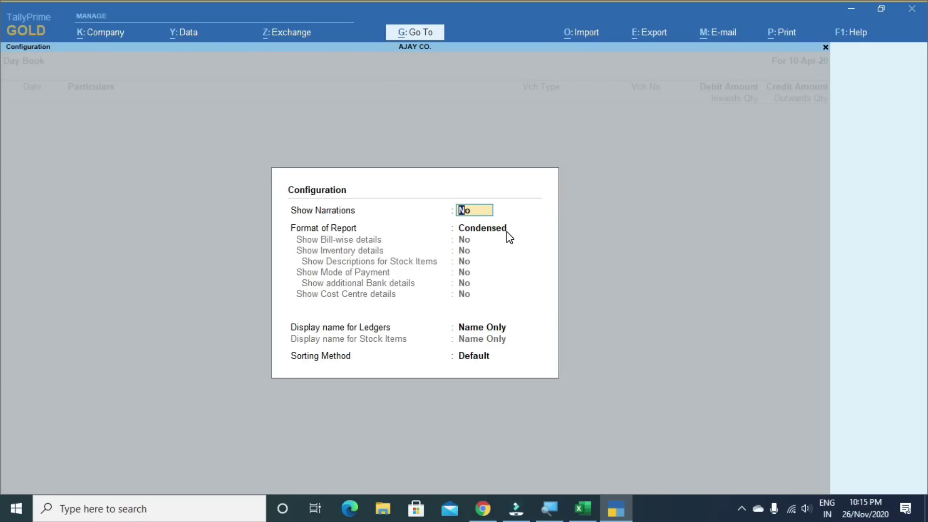
pyautogui.press('Escape')
pyautogui.press('Escape')
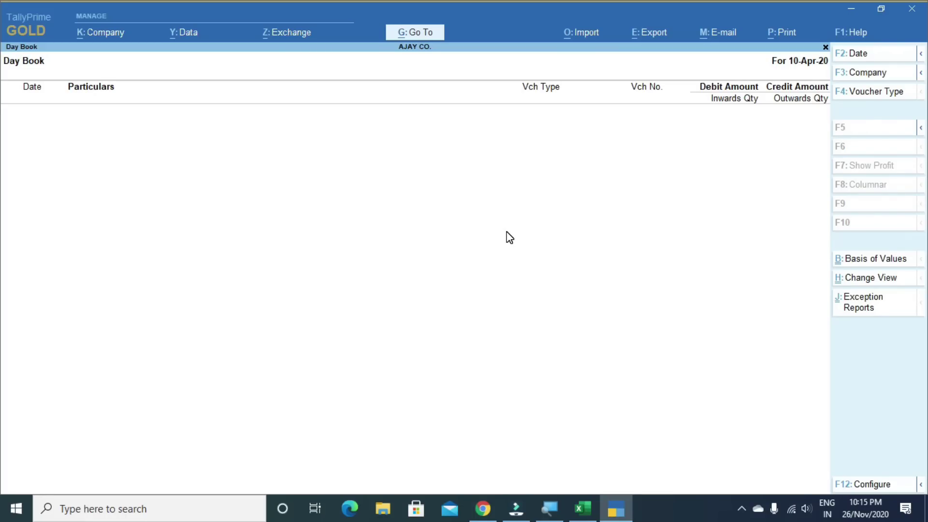
pyautogui.press('Escape')
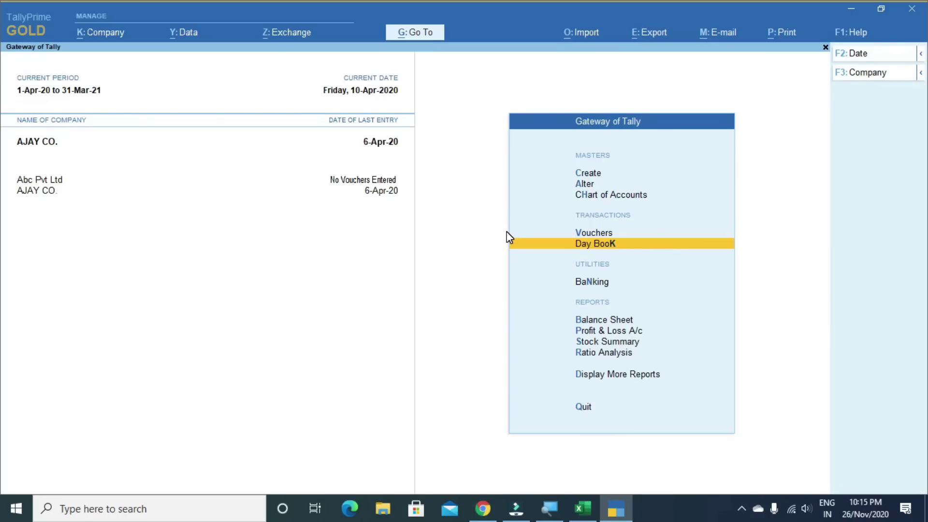
# - Open a new Payment voucher, view its configuration options, and close them
pyautogui.press('Up')
pyautogui.press('Return')
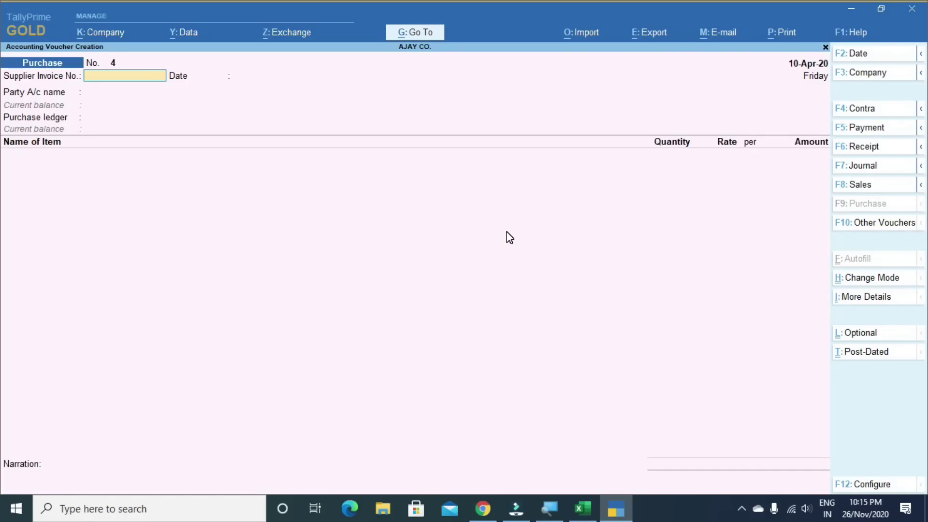
pyautogui.press('F5')
pyautogui.press('F12')
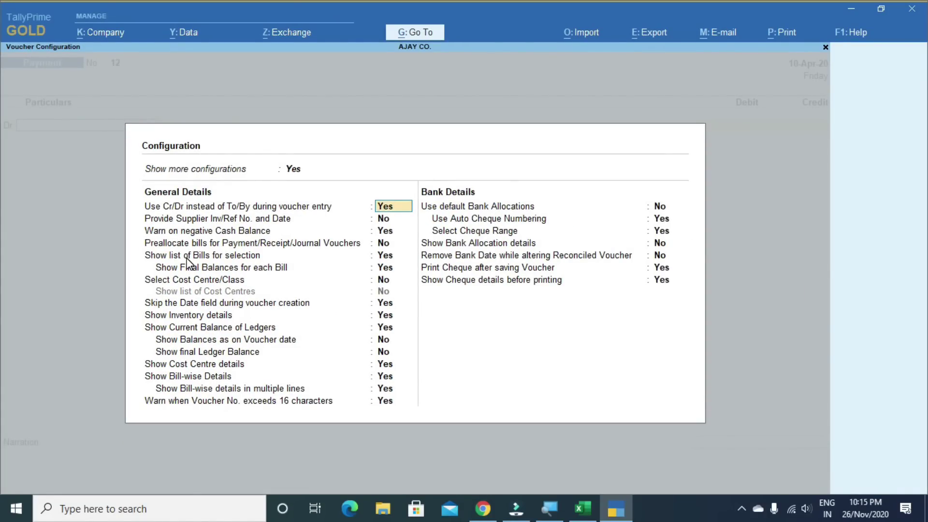
pyautogui.press('Escape')
pyautogui.press('Escape')
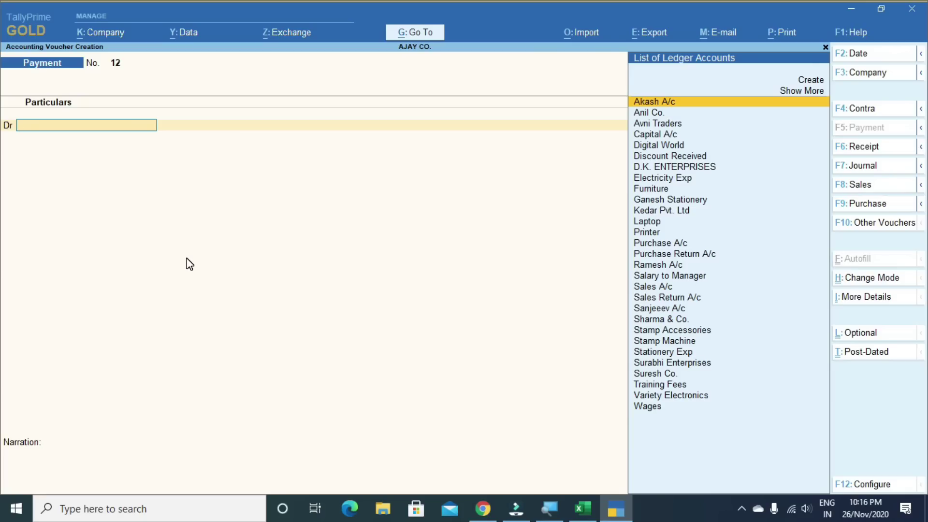
# - Switch to the Excel shortcut list and highlight the Accept row
pyautogui.hotkey('alt', 'Tab')
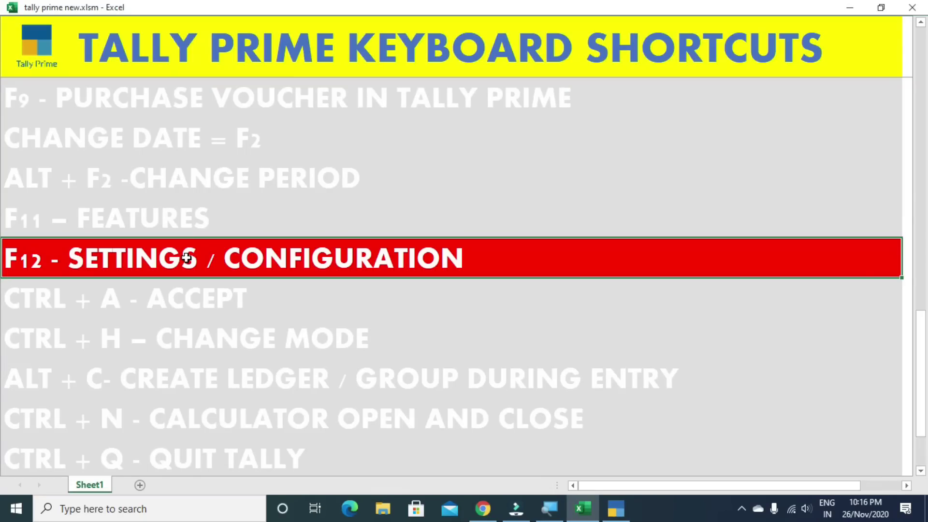
pyautogui.press('Down')
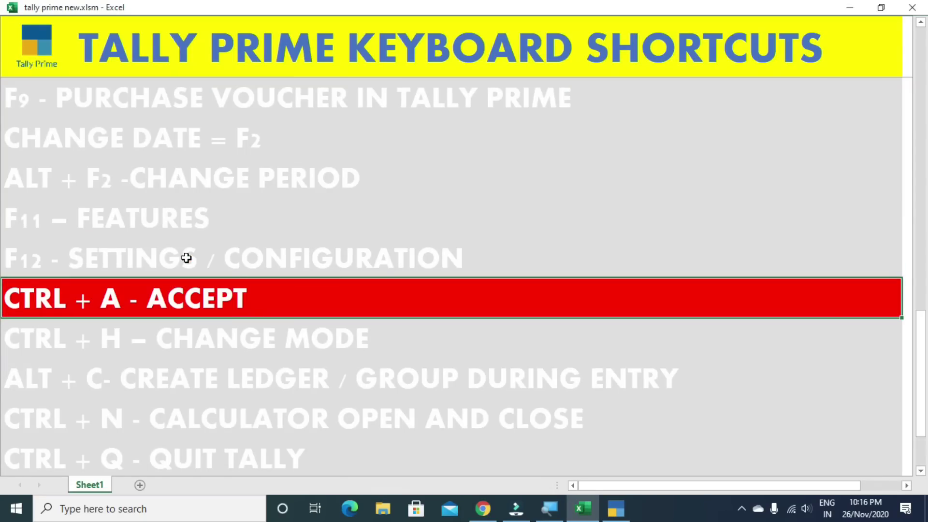
# - Switch back to TallyPrime, quit the open Payment voucher, and open the creation form for a new ledger
pyautogui.hotkey('alt', 'Tab')
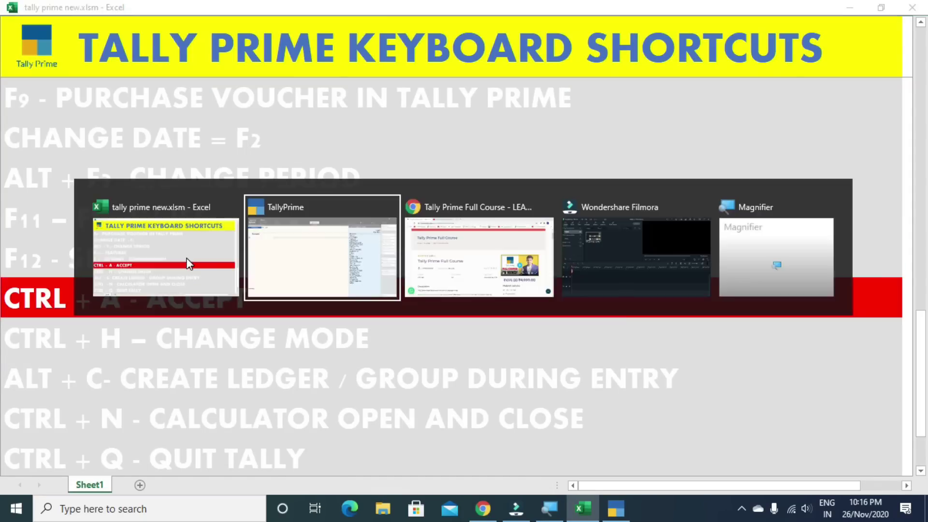
pyautogui.press('Escape')
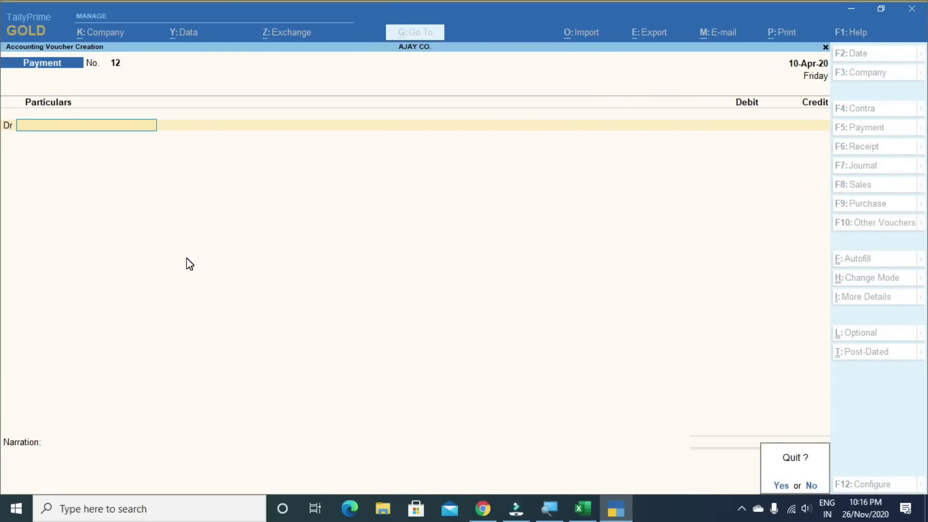
pyautogui.press('y')
pyautogui.press('Up')
pyautogui.press('Up')
pyautogui.press('Up')
pyautogui.press('Return')
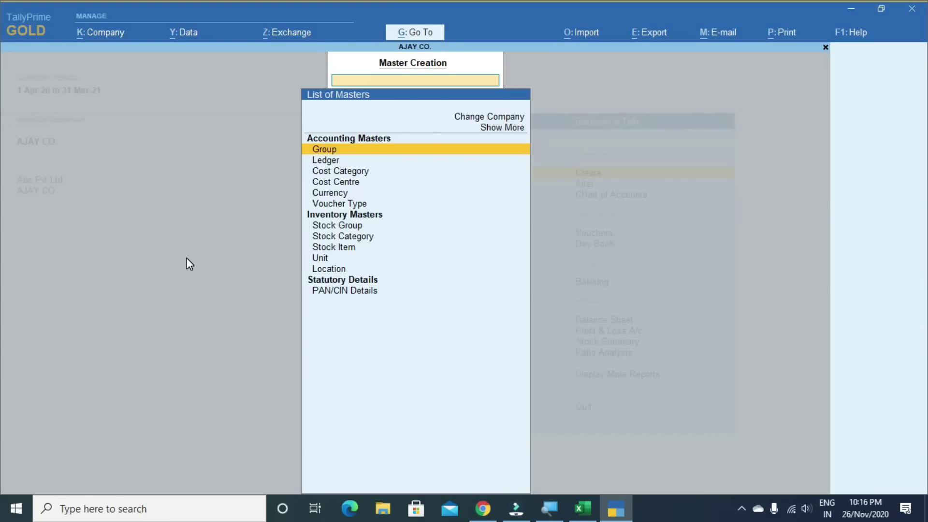
pyautogui.press('Down')
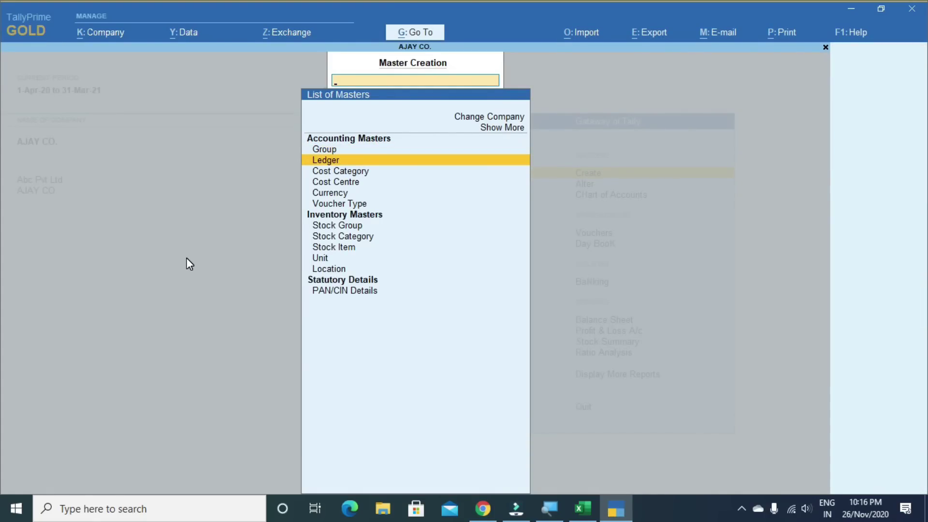
pyautogui.press('Return')
# - Create a ledger named RAJ CO under Sundry Debtors, keeping the default details, and accept it before reaching the last field
pyautogui.write('RAJ CO')
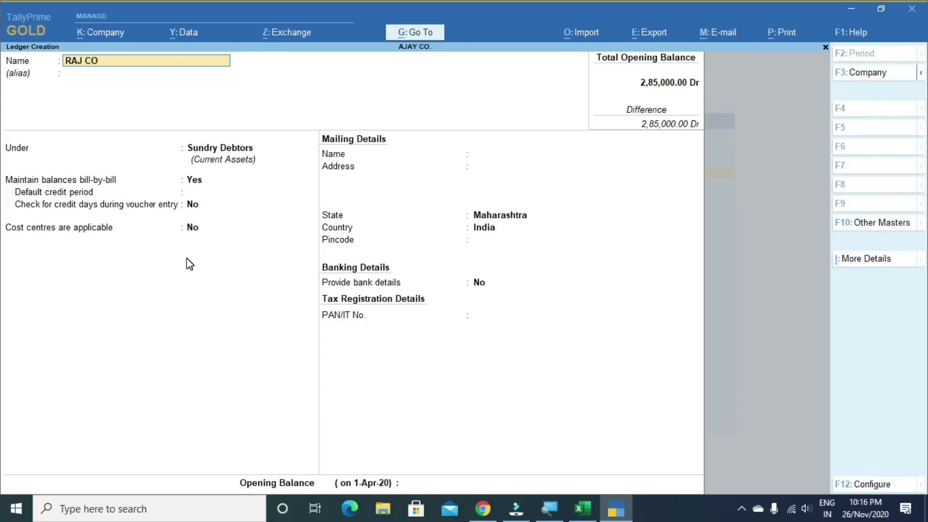
pyautogui.press('Return')
pyautogui.press('Return')
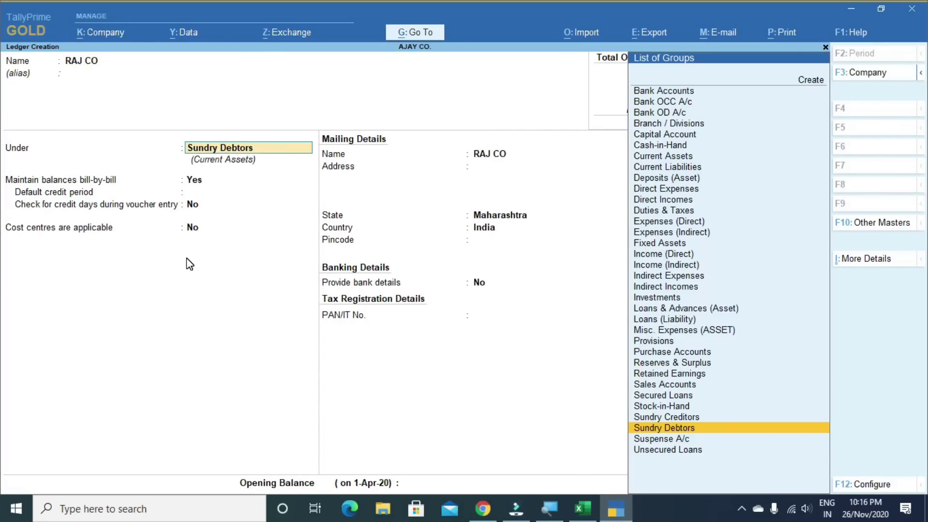
pyautogui.press('Return')
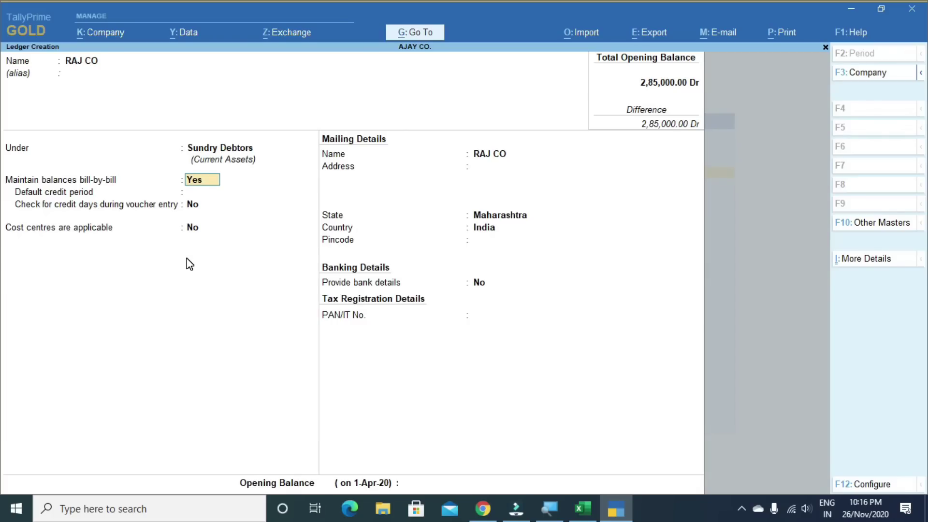
pyautogui.press('Return')
pyautogui.press('Return')
pyautogui.press('Return')
pyautogui.press('Return')
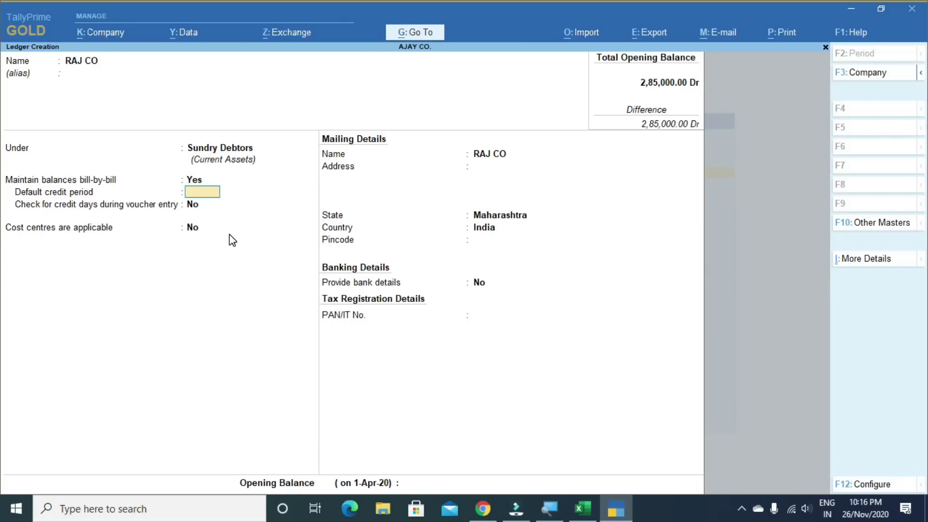
pyautogui.press('Return')
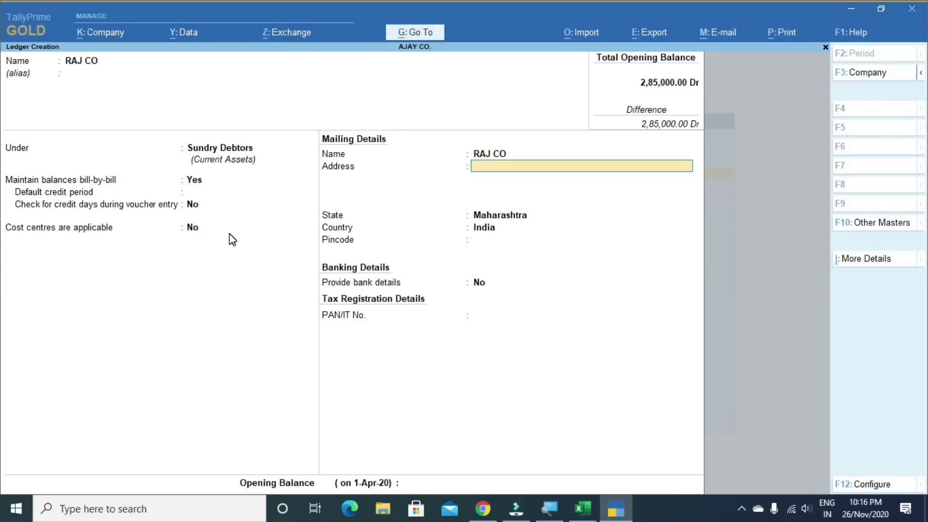
pyautogui.press('Return')
pyautogui.press('Return')
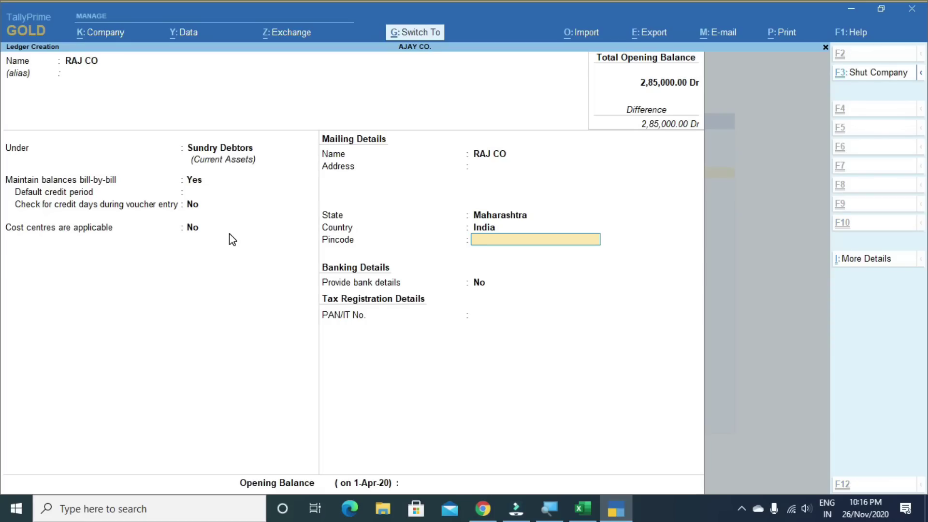
pyautogui.hotkey('ctrl', 'a')
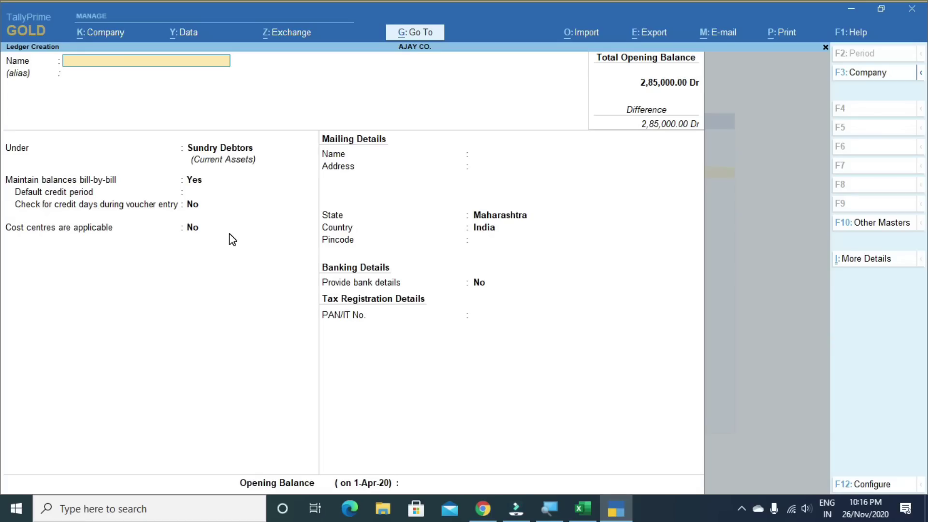
# - Switch to the Excel shortcut list and highlight the Change Mode row
pyautogui.hotkey('alt', 'Tab')
pyautogui.press('Down')
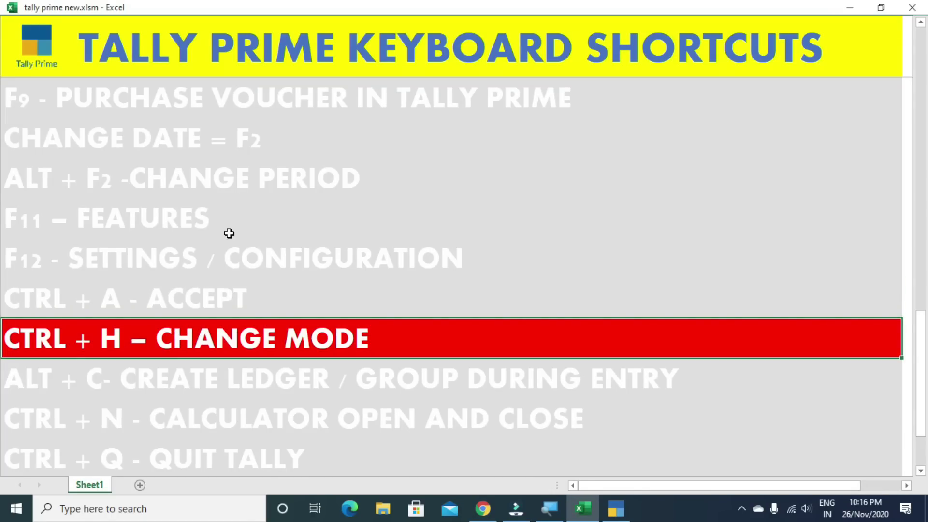
# - Switch back to TallyPrime, leave ledger creation, and open a new Purchase voucher
pyautogui.hotkey('alt', 'Tab')
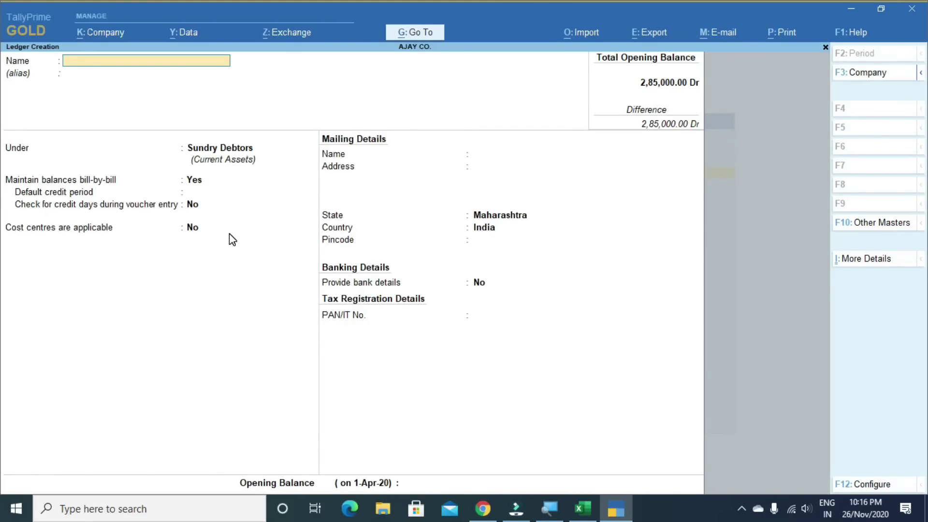
pyautogui.press('Escape')
pyautogui.press('Escape')
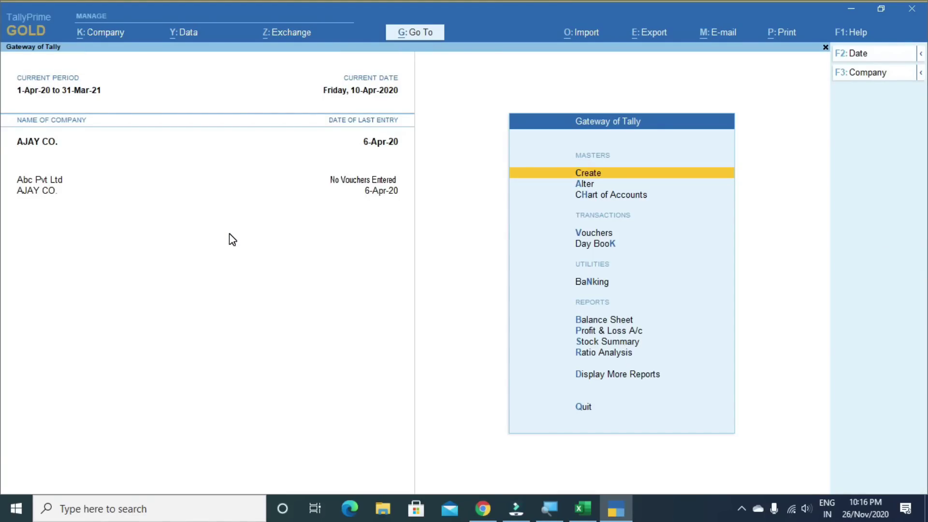
pyautogui.press('Down')
pyautogui.press('Down')
pyautogui.press('Down')
pyautogui.press('Return')
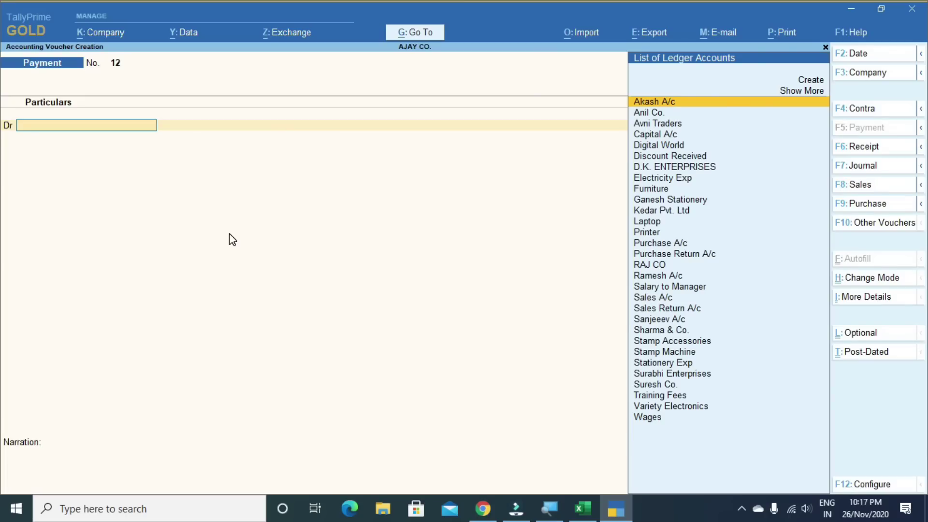
pyautogui.press('F9')
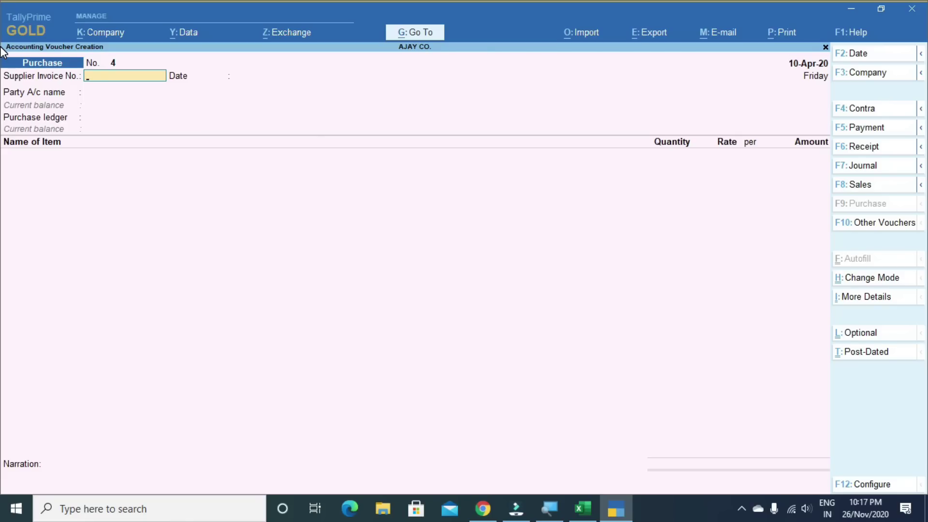
# - Change the Purchase voucher's mode to As Voucher
pyautogui.hotkey('ctrl', 'h')
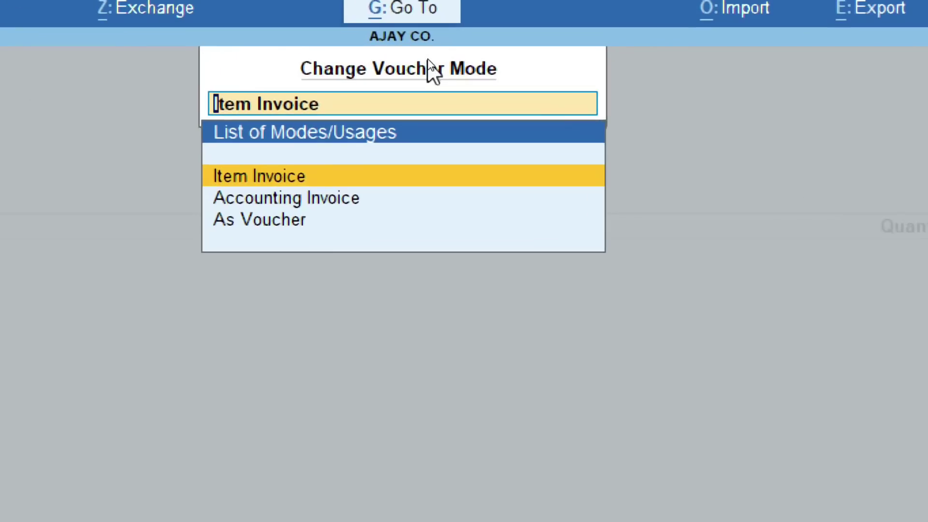
pyautogui.press('Down')
pyautogui.press('Down')
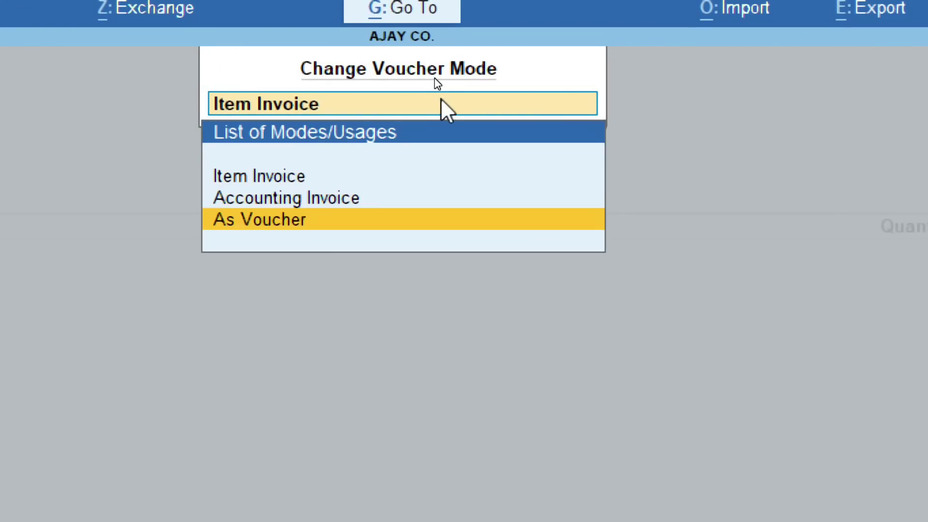
pyautogui.press('Up')
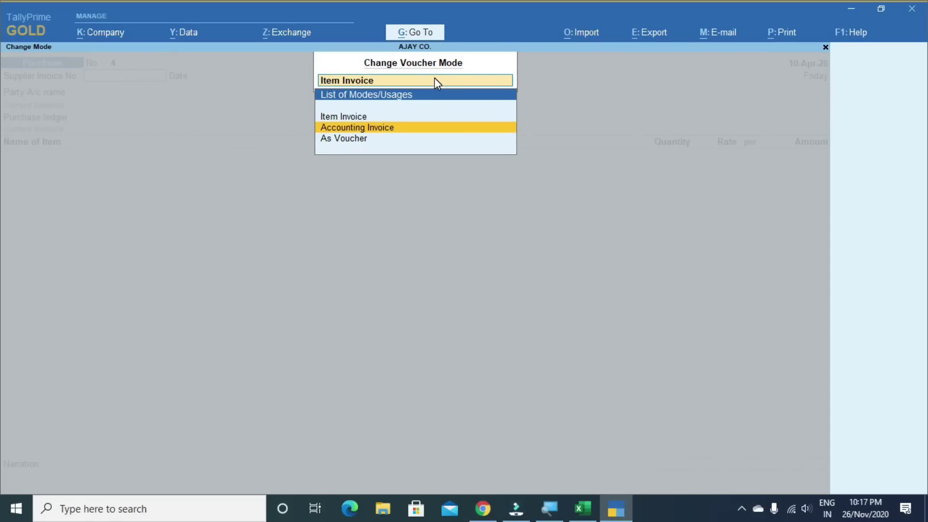
pyautogui.press('Down')
pyautogui.press('Return')
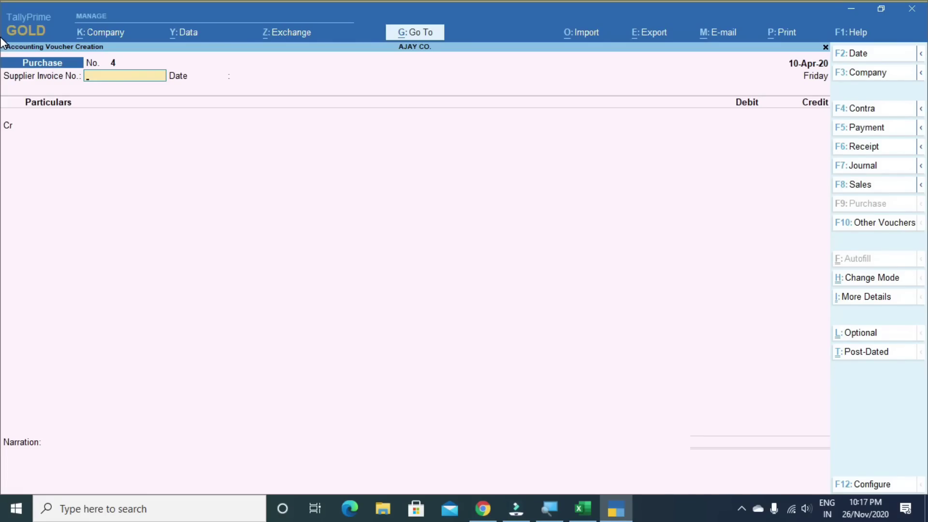
# - Switch to the Excel shortcut list and highlight the Create Ledger / Group During Entry row
pyautogui.hotkey('alt', 'Tab')
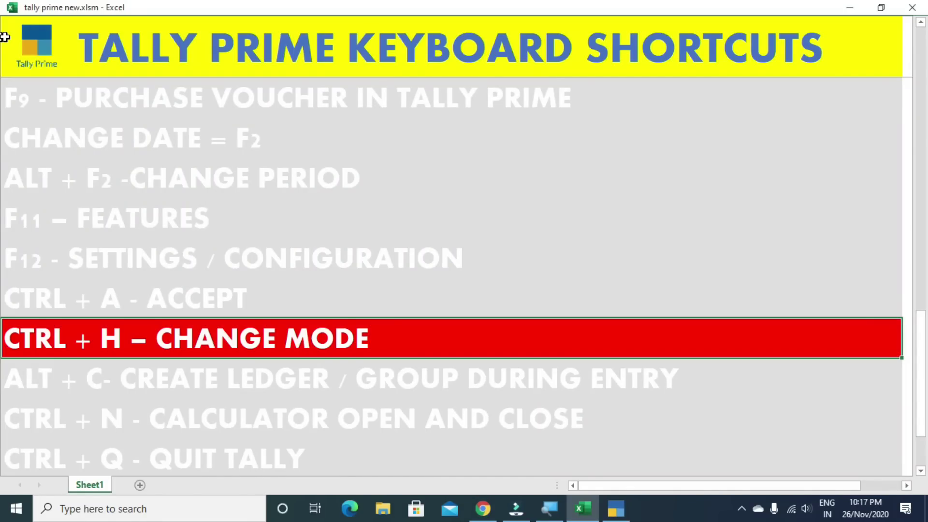
pyautogui.press('Down')
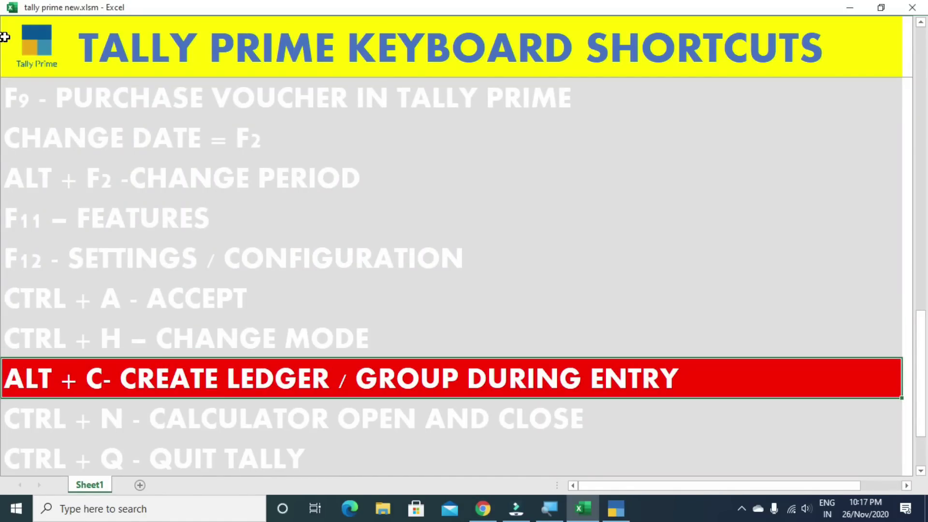
# - Switch back to TallyPrime and enter supplier invoice number 022 with the date 10-Apr-20 in the Purchase voucher
pyautogui.hotkey('alt', 'Tab')
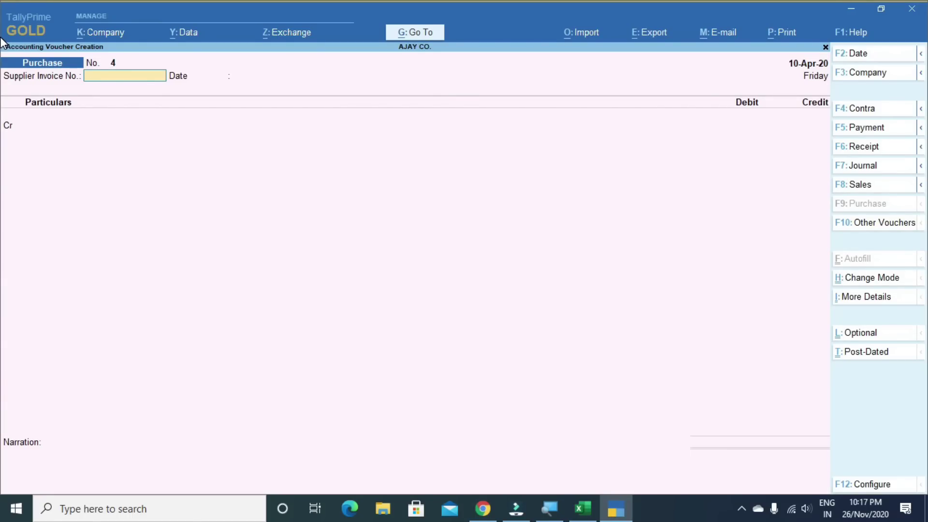
pyautogui.write('022')
pyautogui.press('Return')
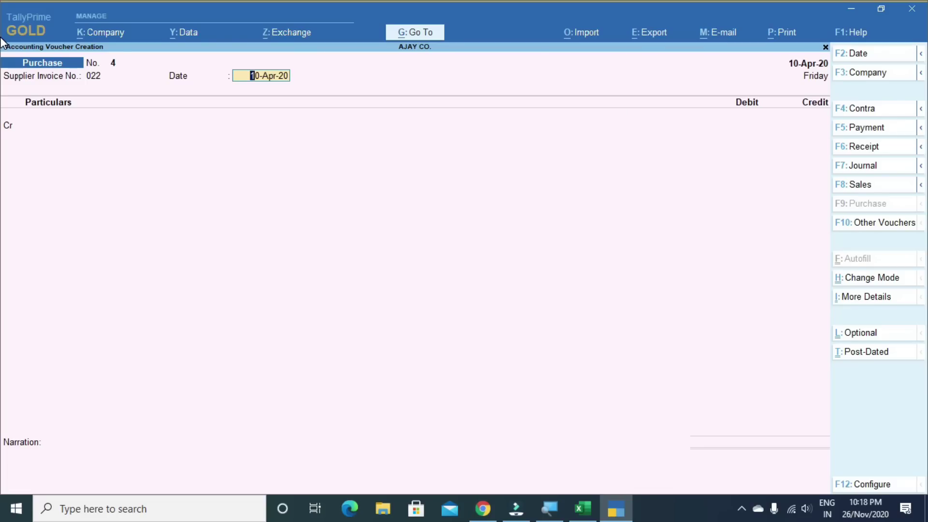
pyautogui.press('Return')
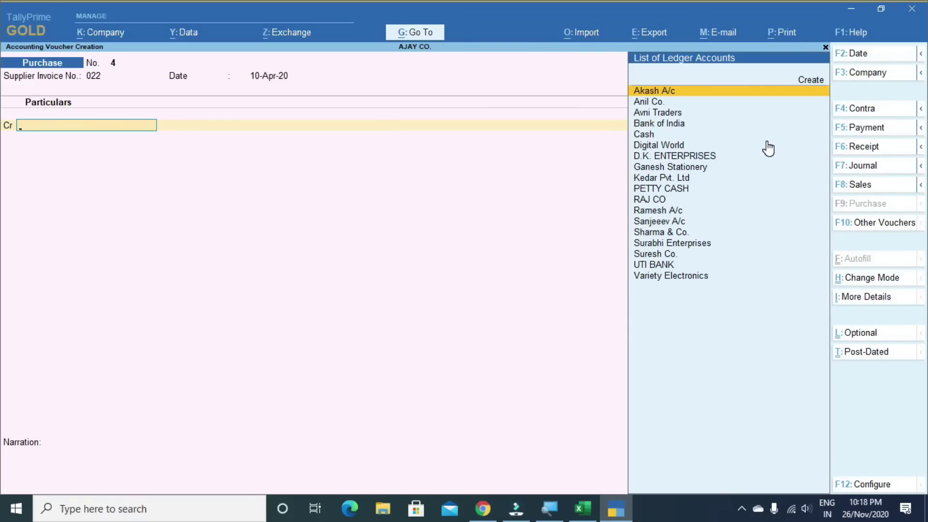
# - Open the ledger creation form from the voucher's credit entry and quit it without saving
pyautogui.press('Up')
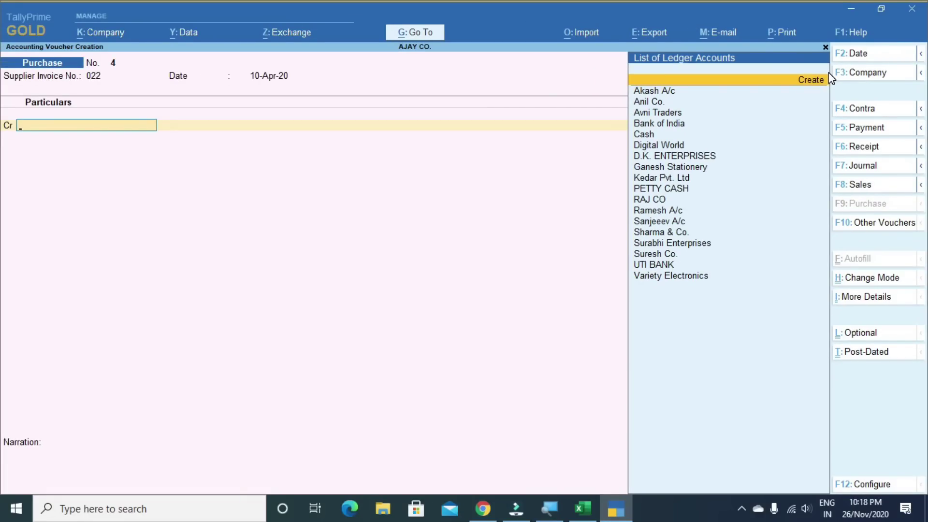
pyautogui.press('alt')
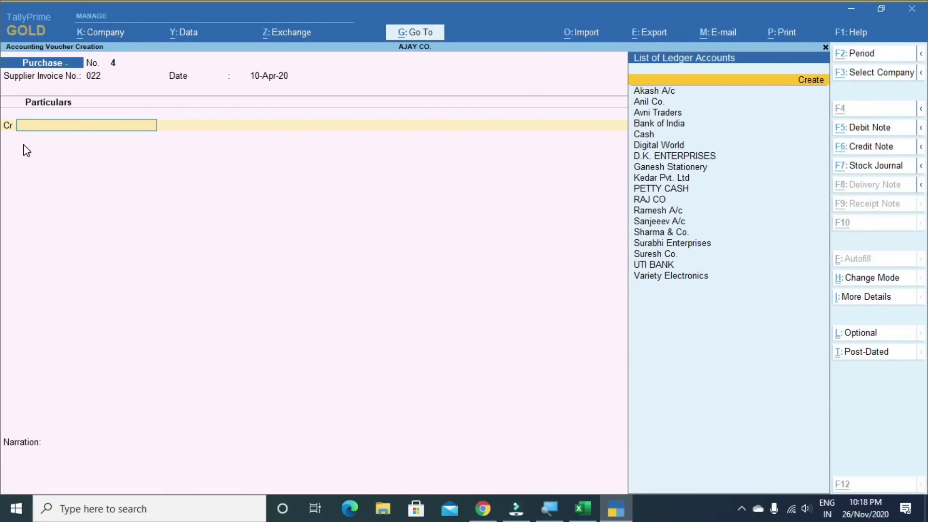
pyautogui.hotkey('alt', 'c')
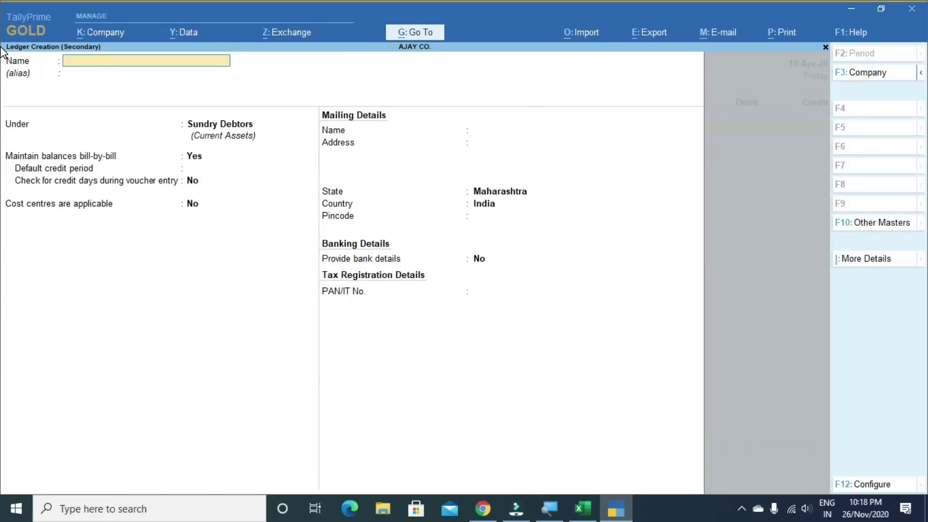
pyautogui.press('Escape')
pyautogui.press('y')
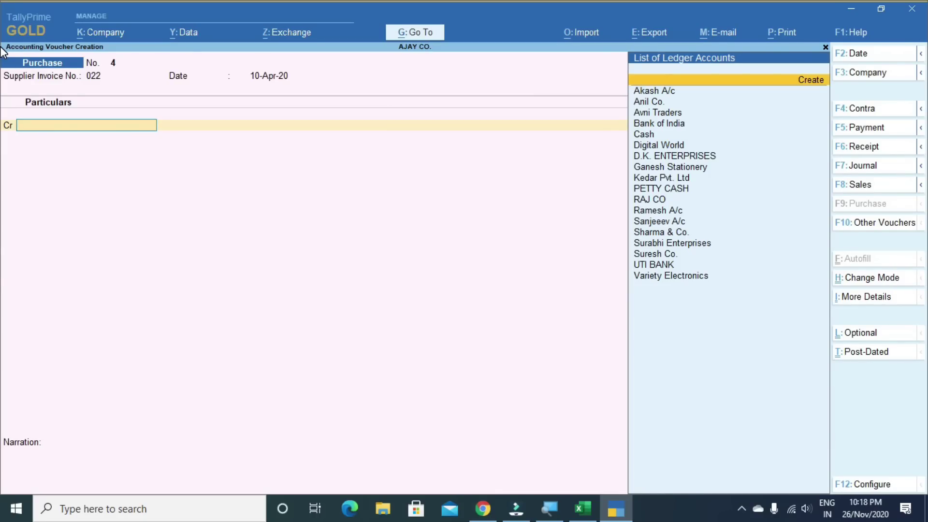
# - Switch to the Excel shortcut list and highlight the Calculator Open and Close row
pyautogui.hotkey('alt', 'Tab')
pyautogui.press('Down')
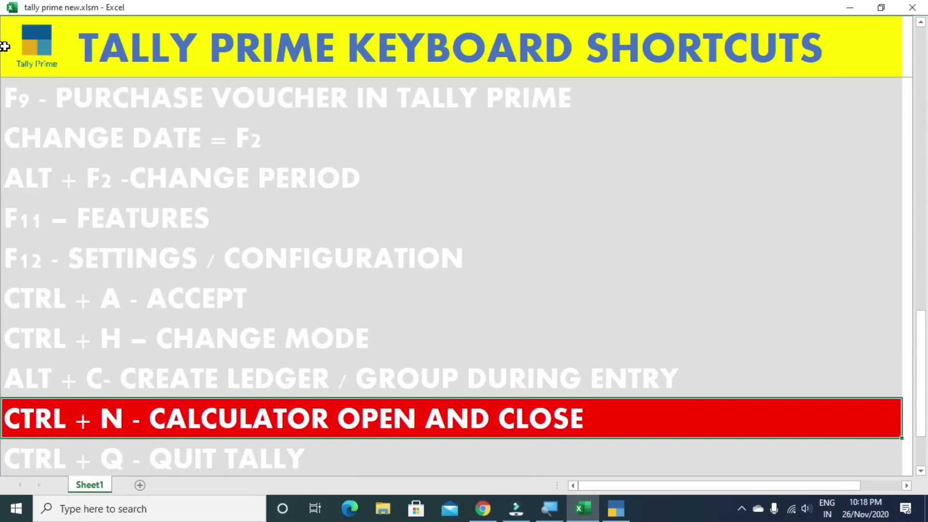
# - Switch back to TallyPrime, calculate 25*35 in the built-in calculator, and close the calculator
pyautogui.hotkey('alt', 'Tab')
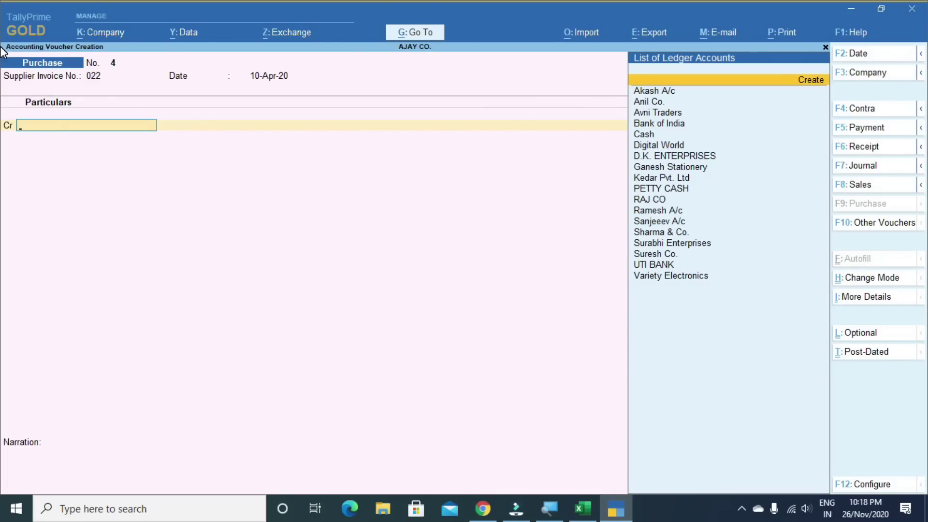
pyautogui.hotkey('ctrl', 'n')
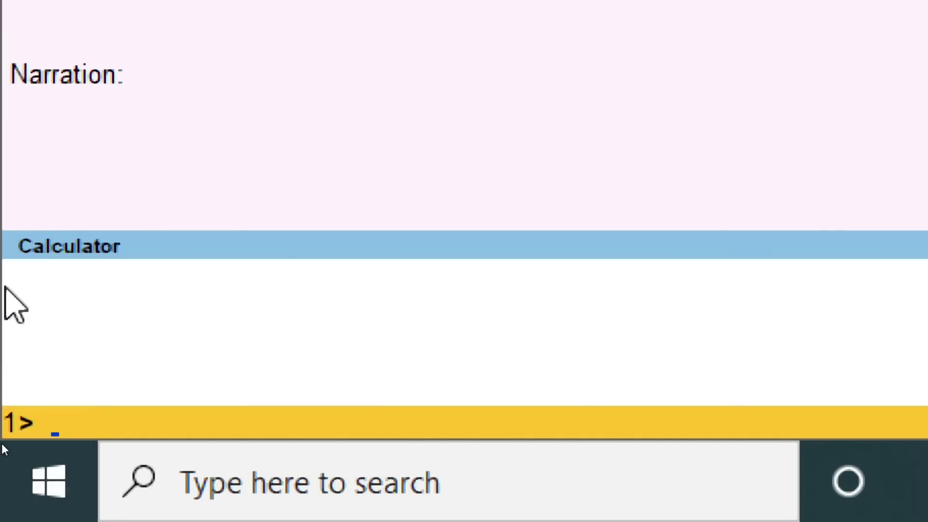
pyautogui.write('2535')
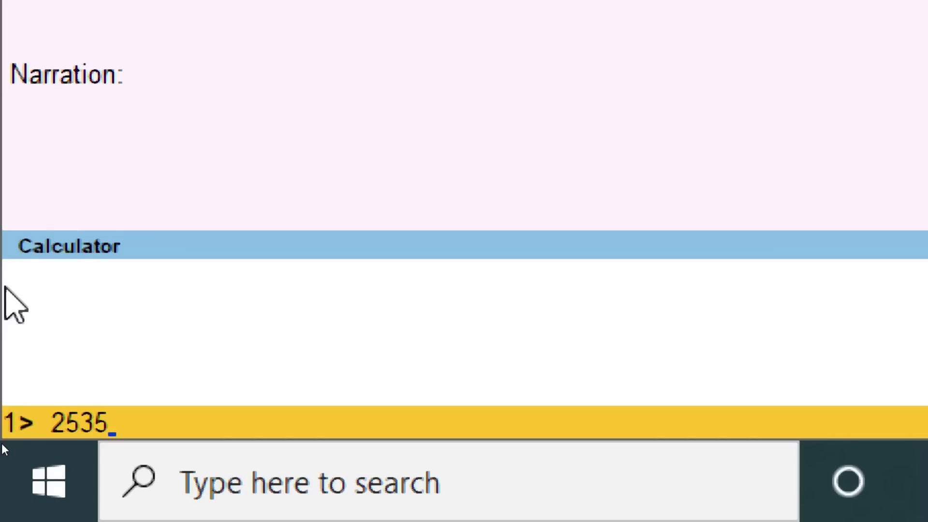
pyautogui.press('BackSpace')
pyautogui.press('BackSpace')
pyautogui.write('*35')
pyautogui.press('Return')
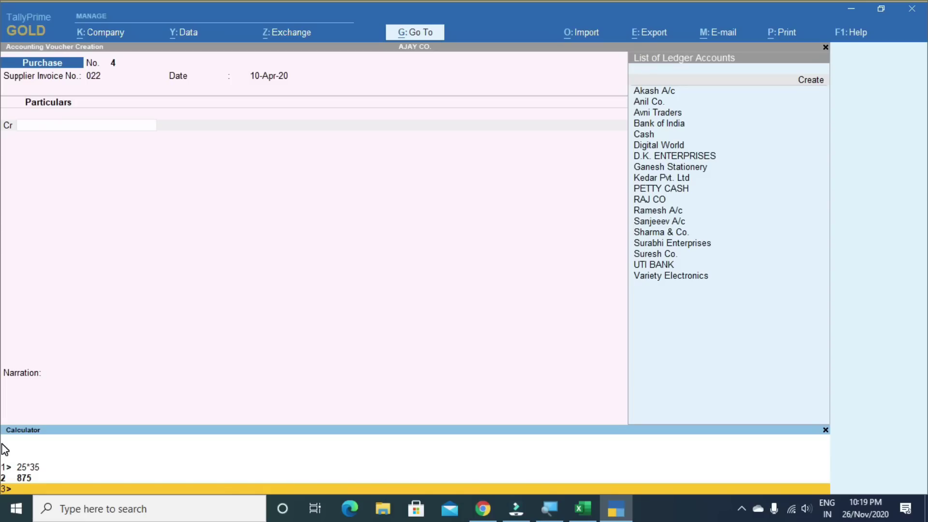
pyautogui.press('Escape')
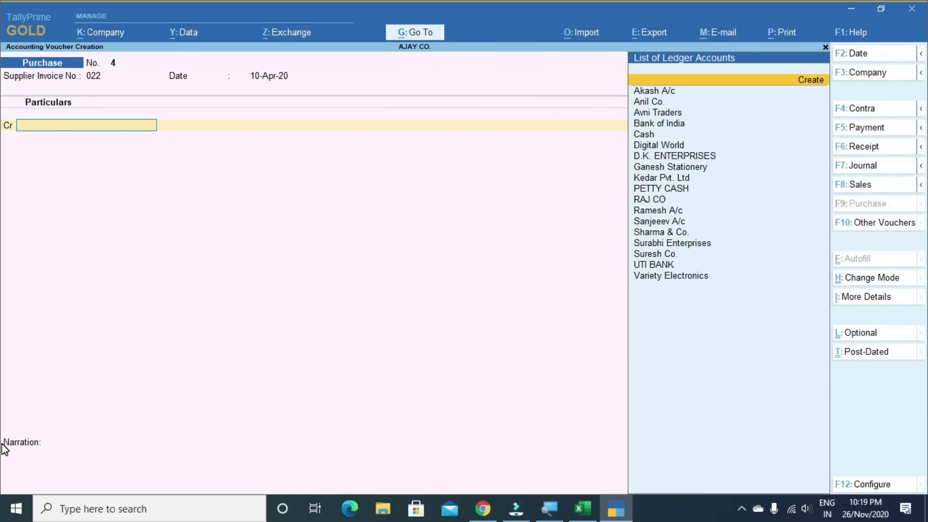
# - Switch to the Excel shortcut list
pyautogui.hotkey('alt', 'Tab')
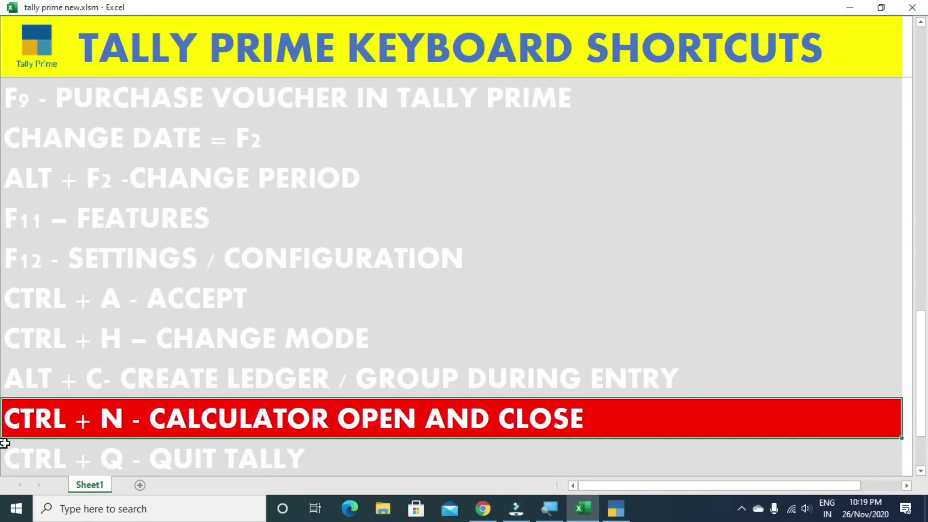